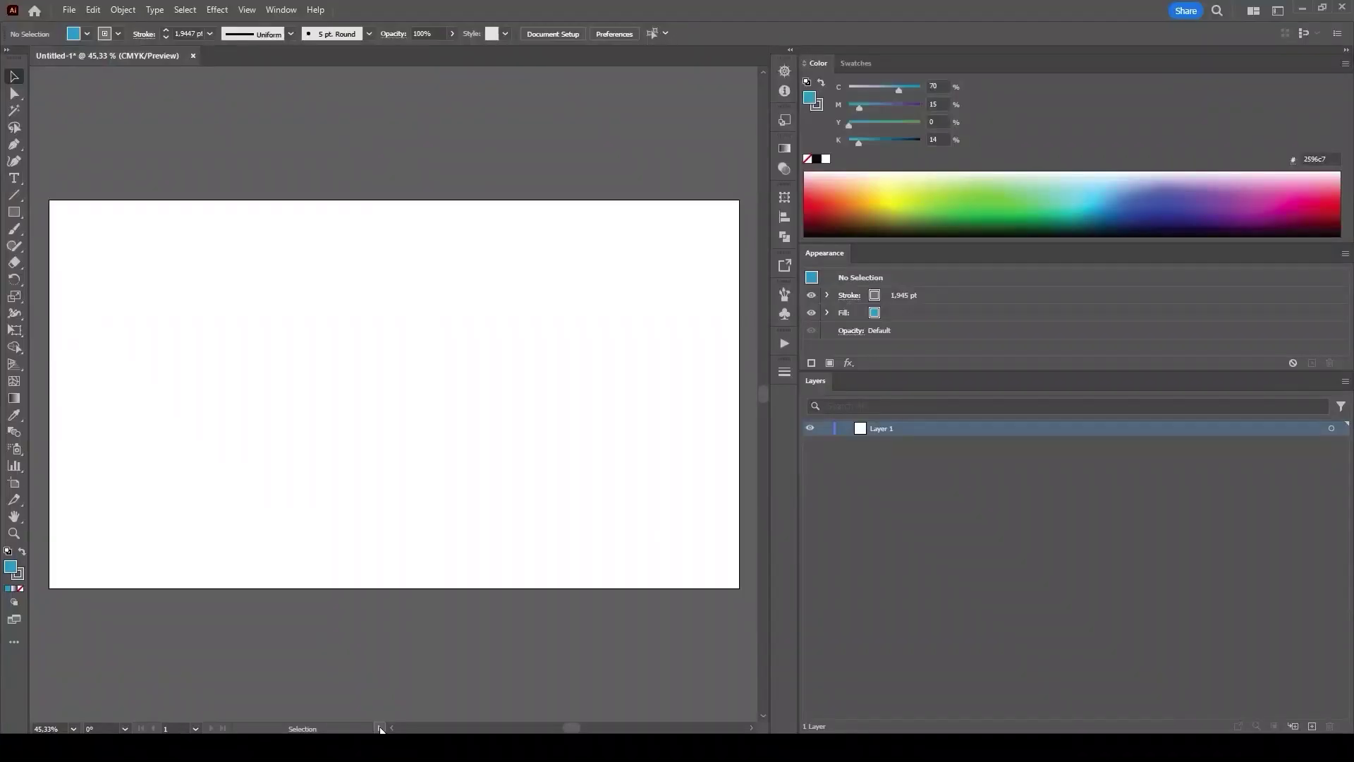
- Paste the blue T-shirt reference image and move it to the artboard's left side
key("ctrl+v")
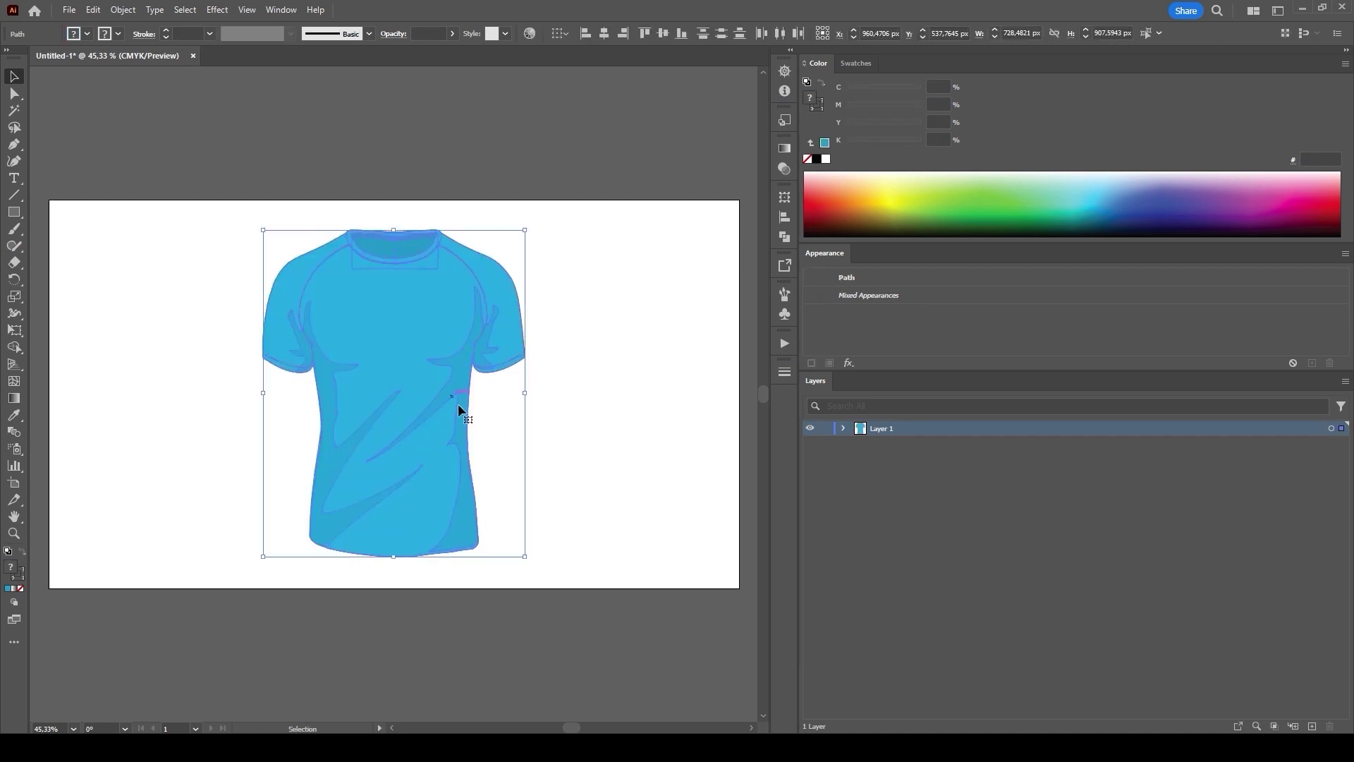
left_click_drag(412, 362, 274, 359)
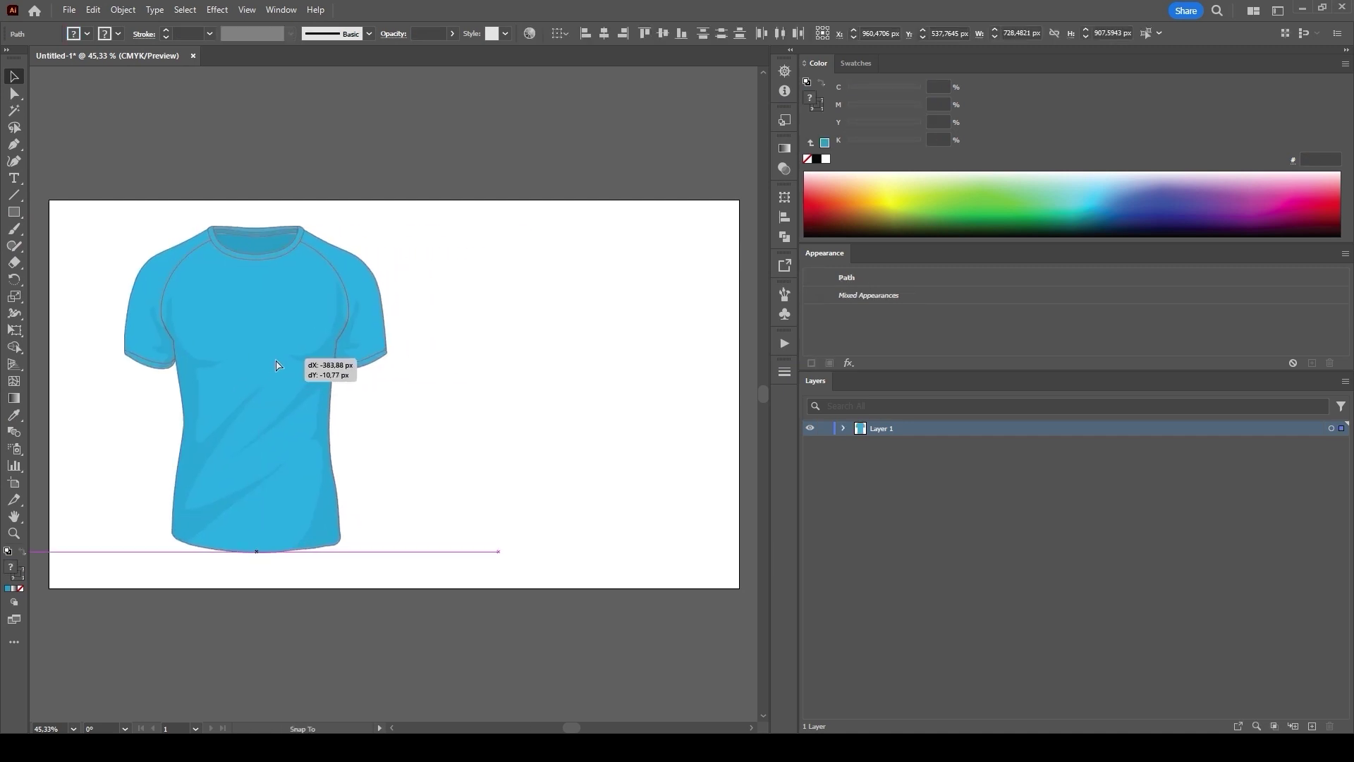
left_click(496, 392)
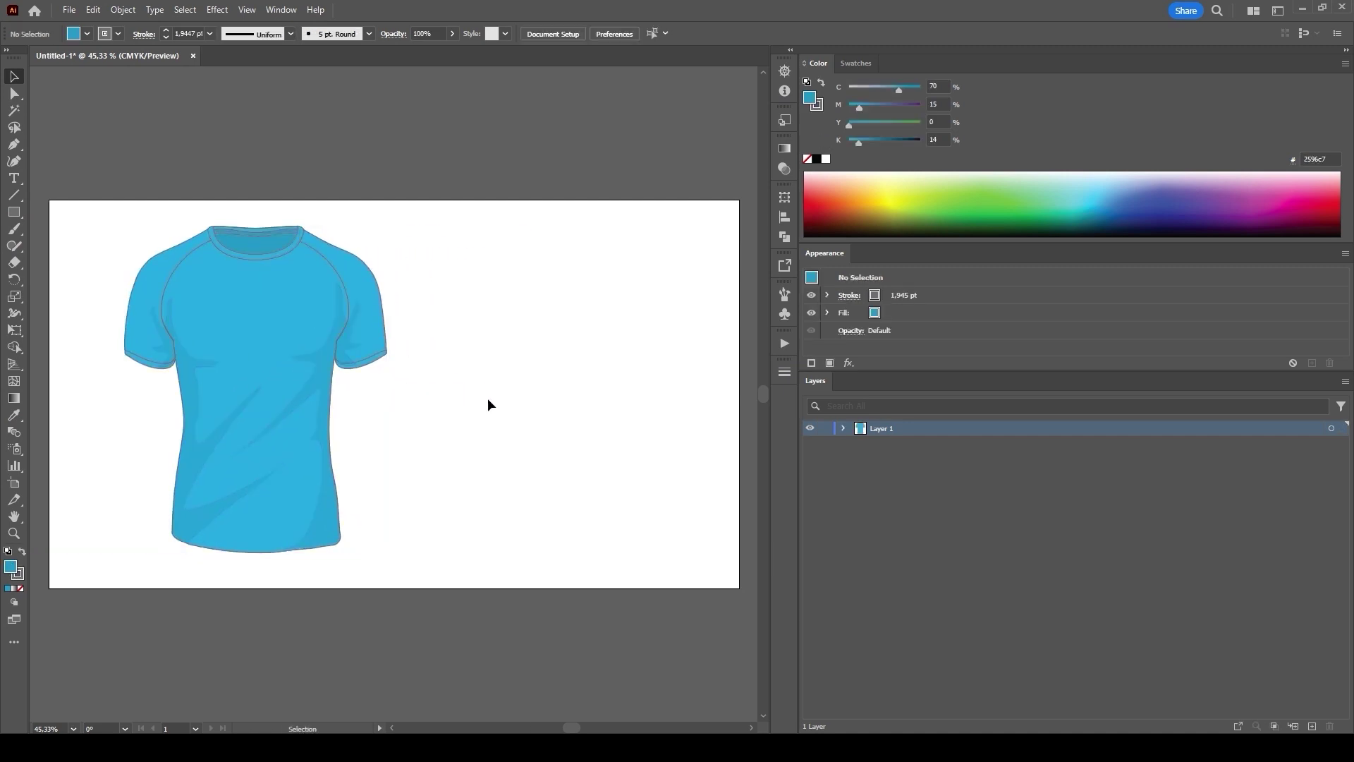
- Fade the reference layer to 50% opacity through its Appearance transparency settings
left_click(1331, 429)
left_click(849, 331)
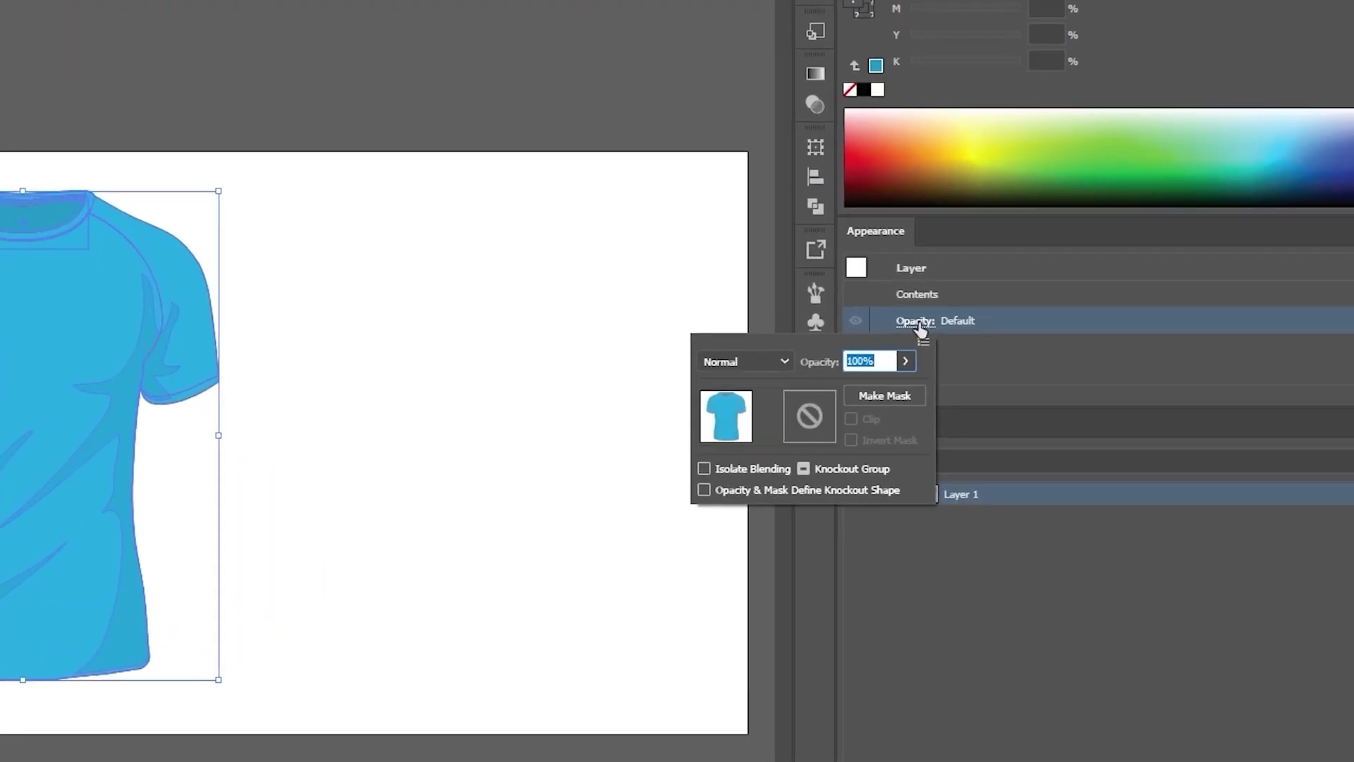
left_click(905, 362)
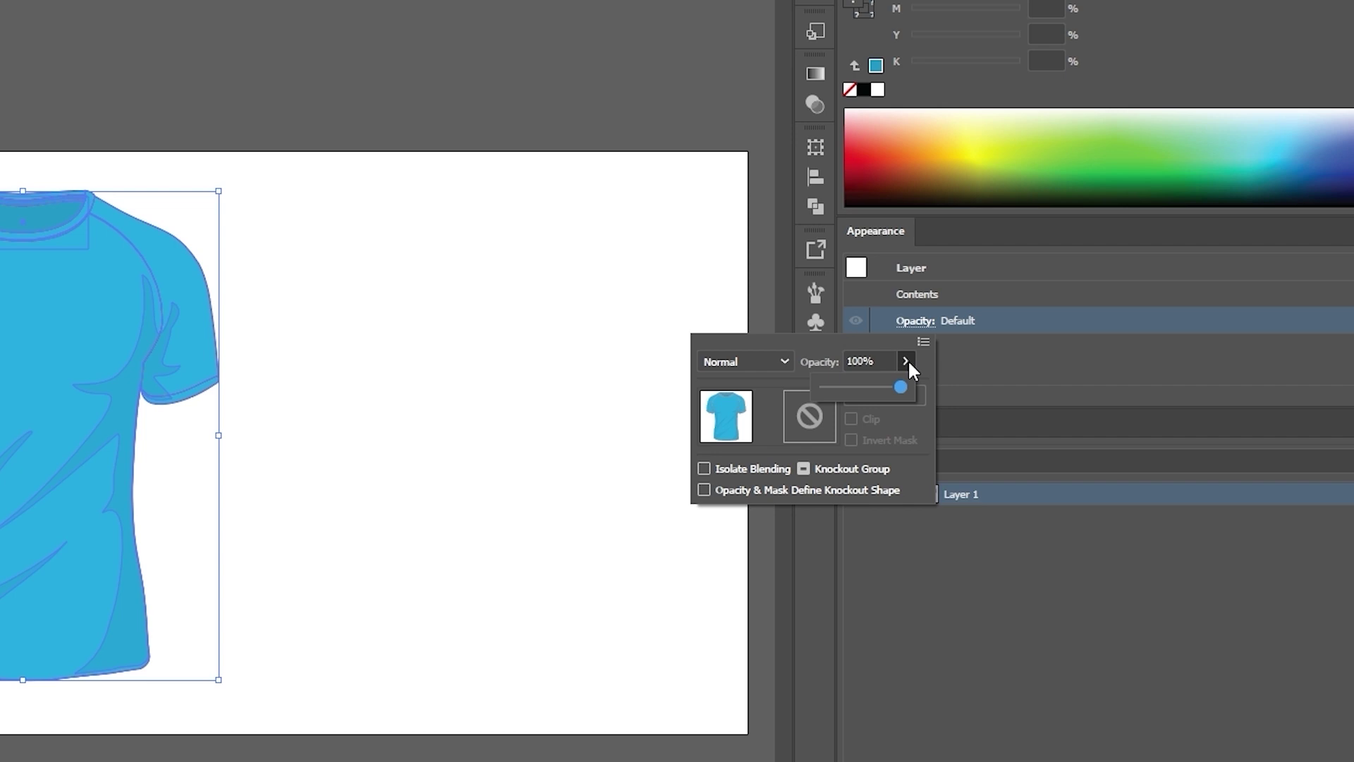
left_click_drag(895, 389, 863, 391)
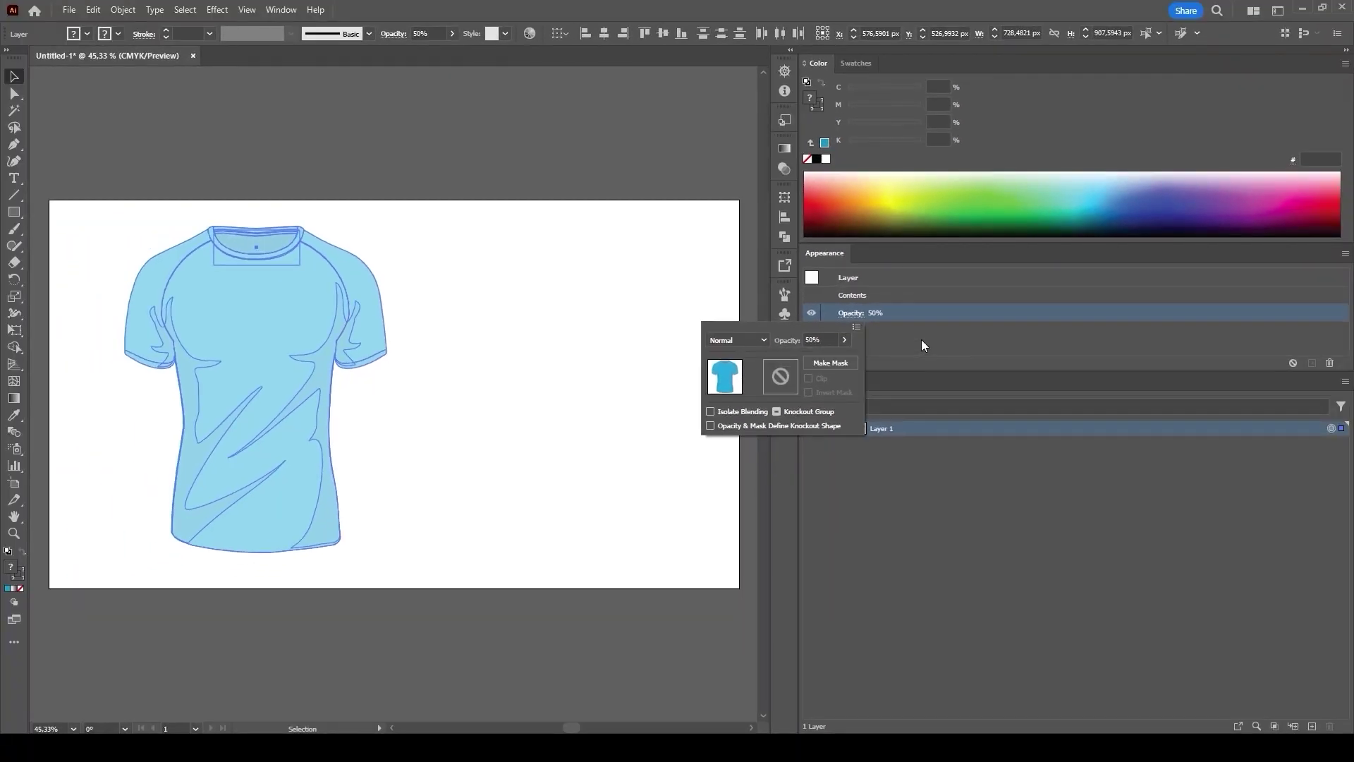
left_click(922, 345)
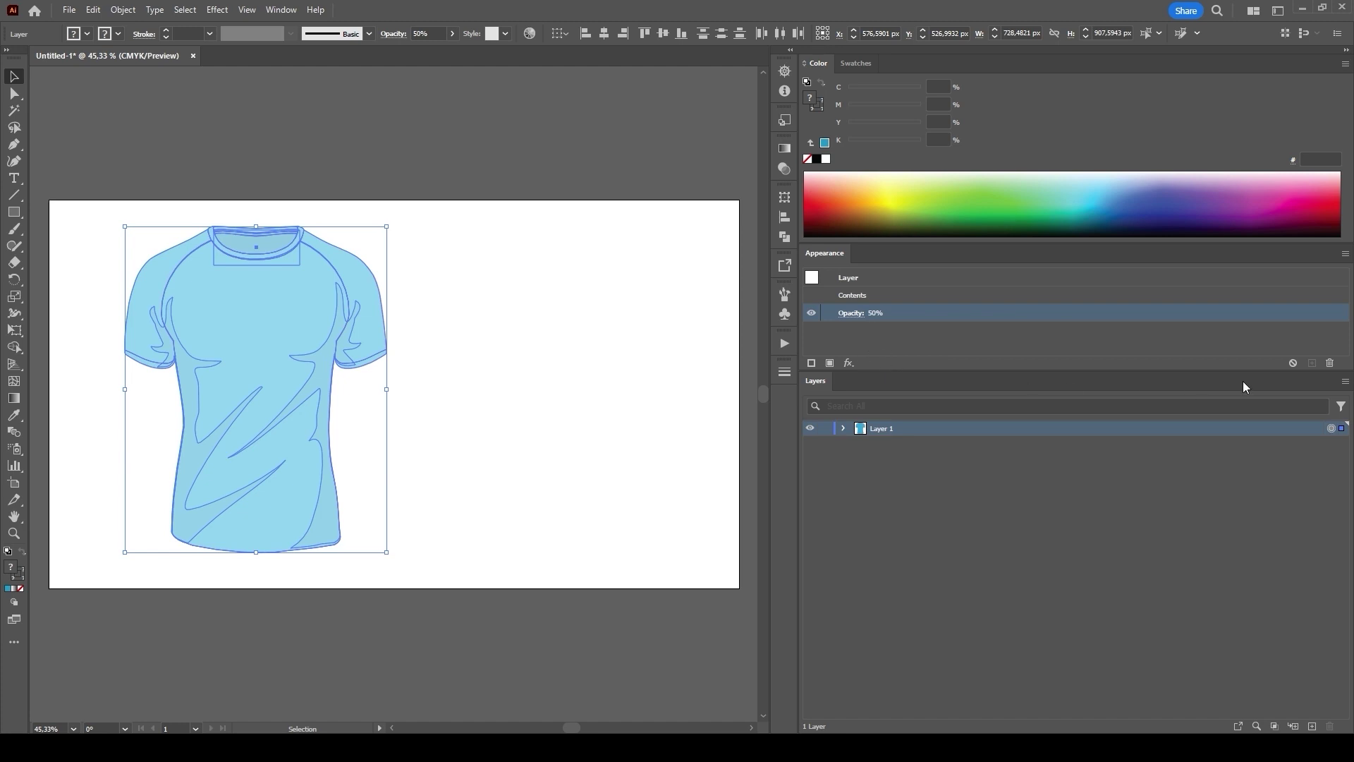
- Lock the reference layer and enlarge the Layers panel row size to a custom 80 px
left_click(825, 429)
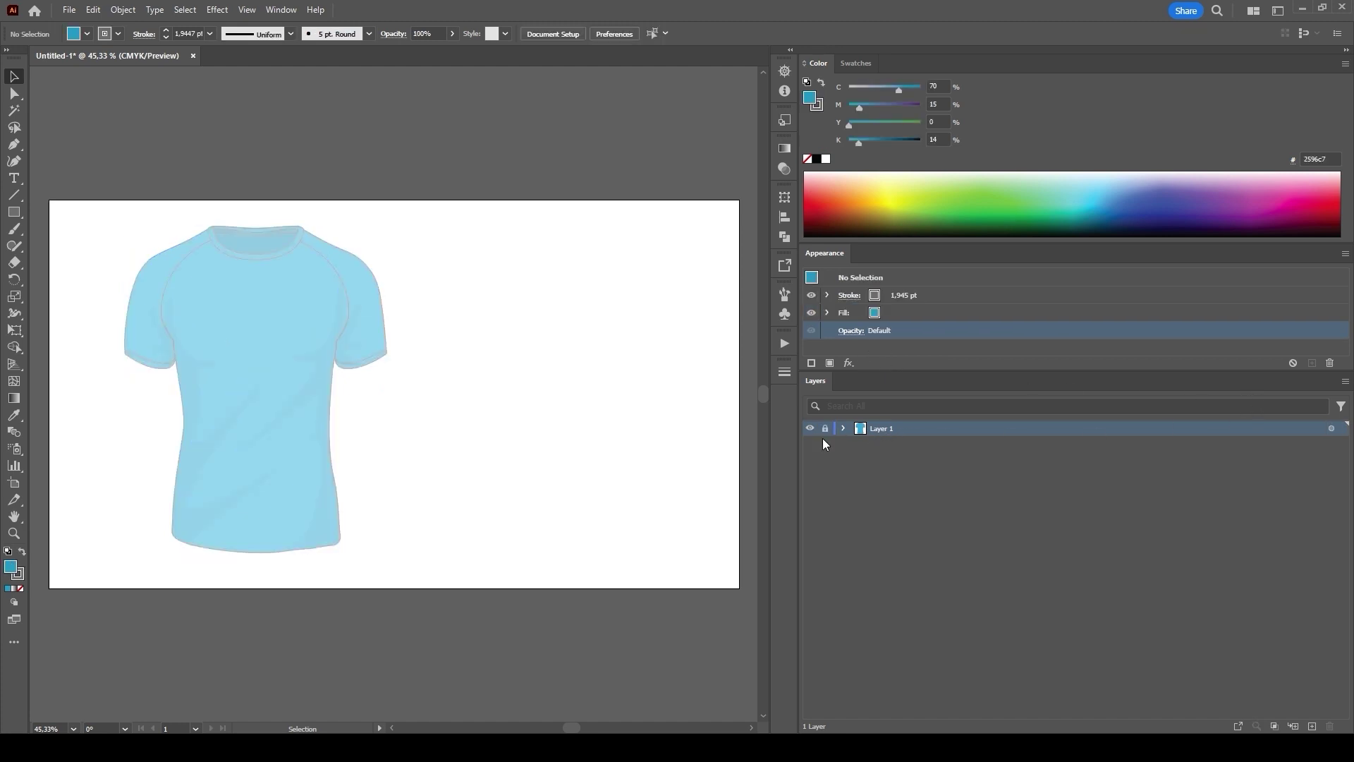
left_click(1345, 382)
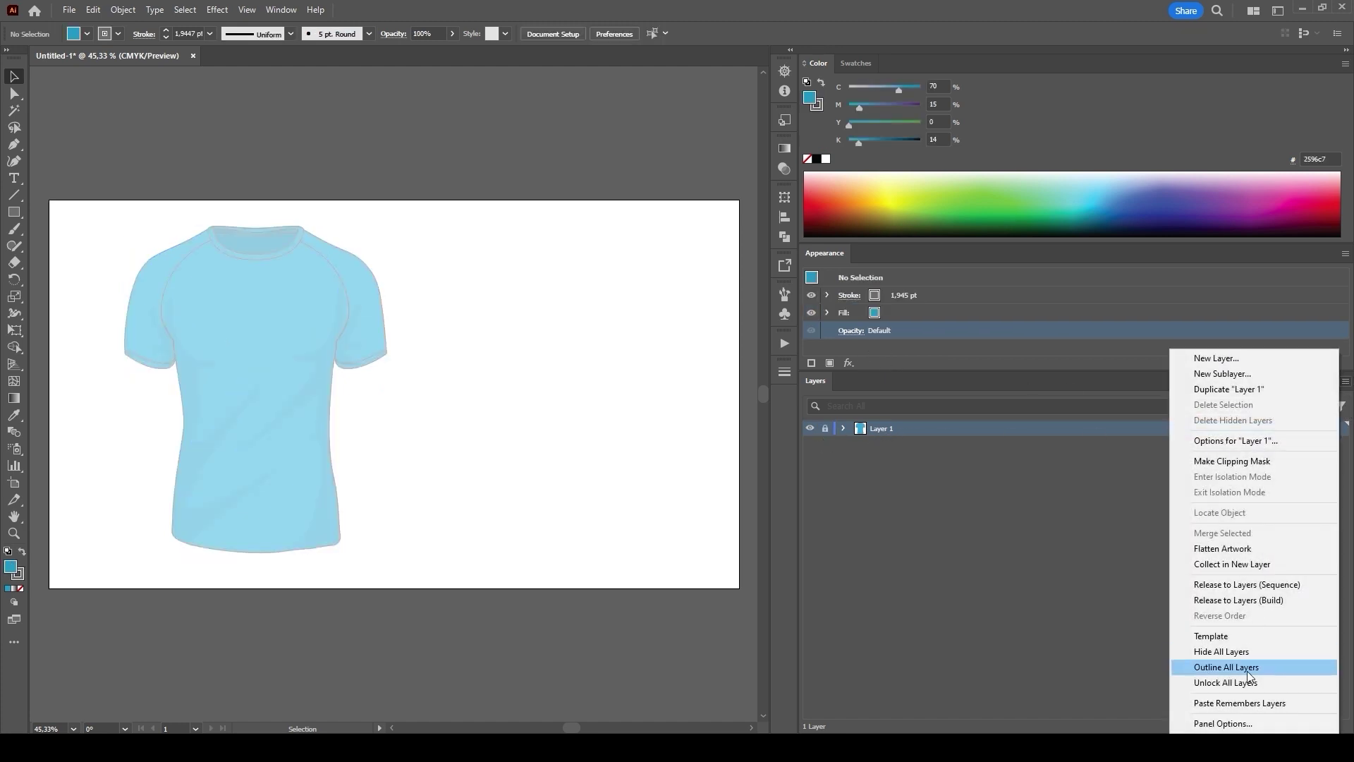
left_click(1223, 722)
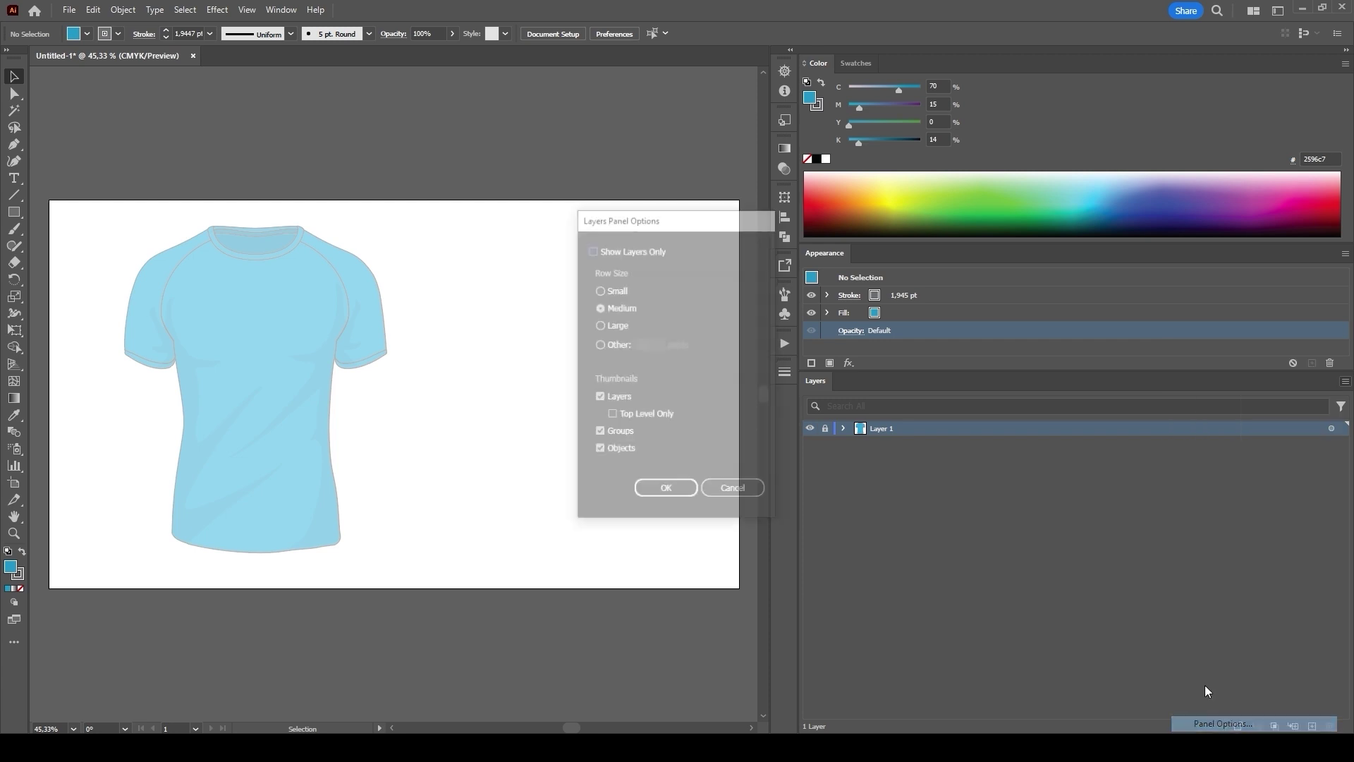
left_click(600, 345)
type("80")
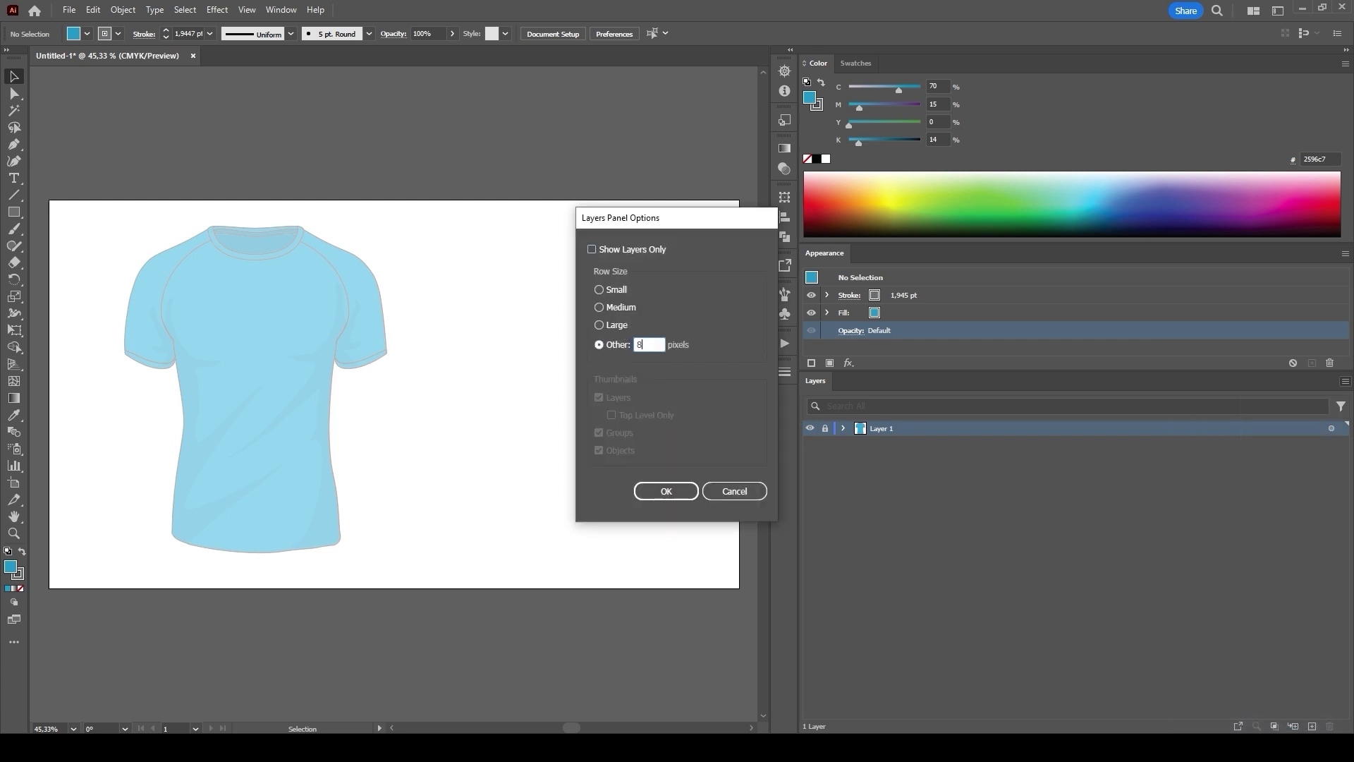
left_click(666, 492)
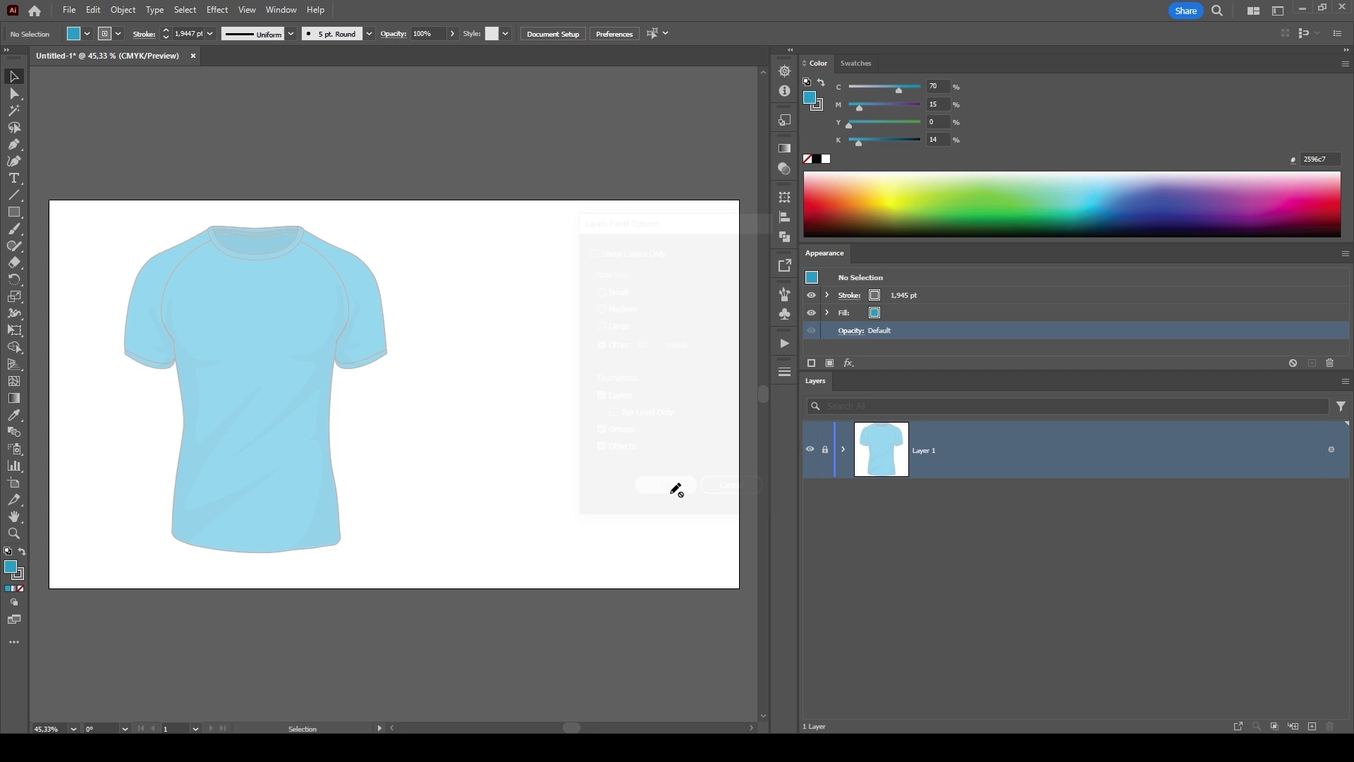
- Rename Layer 1 'reference image from google' and add a new 't-shirt mock up' layer above it
double_click(922, 451)
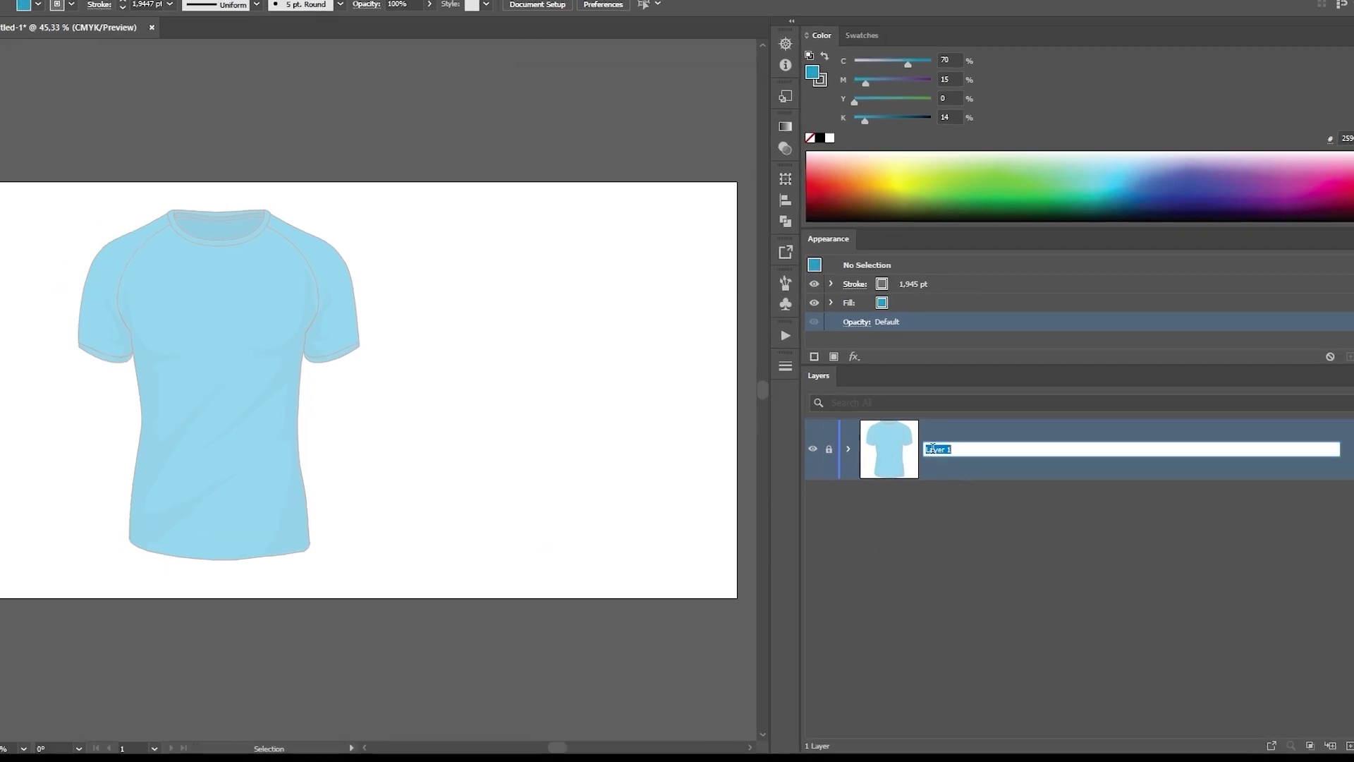
type("refe")
type("rence image fr")
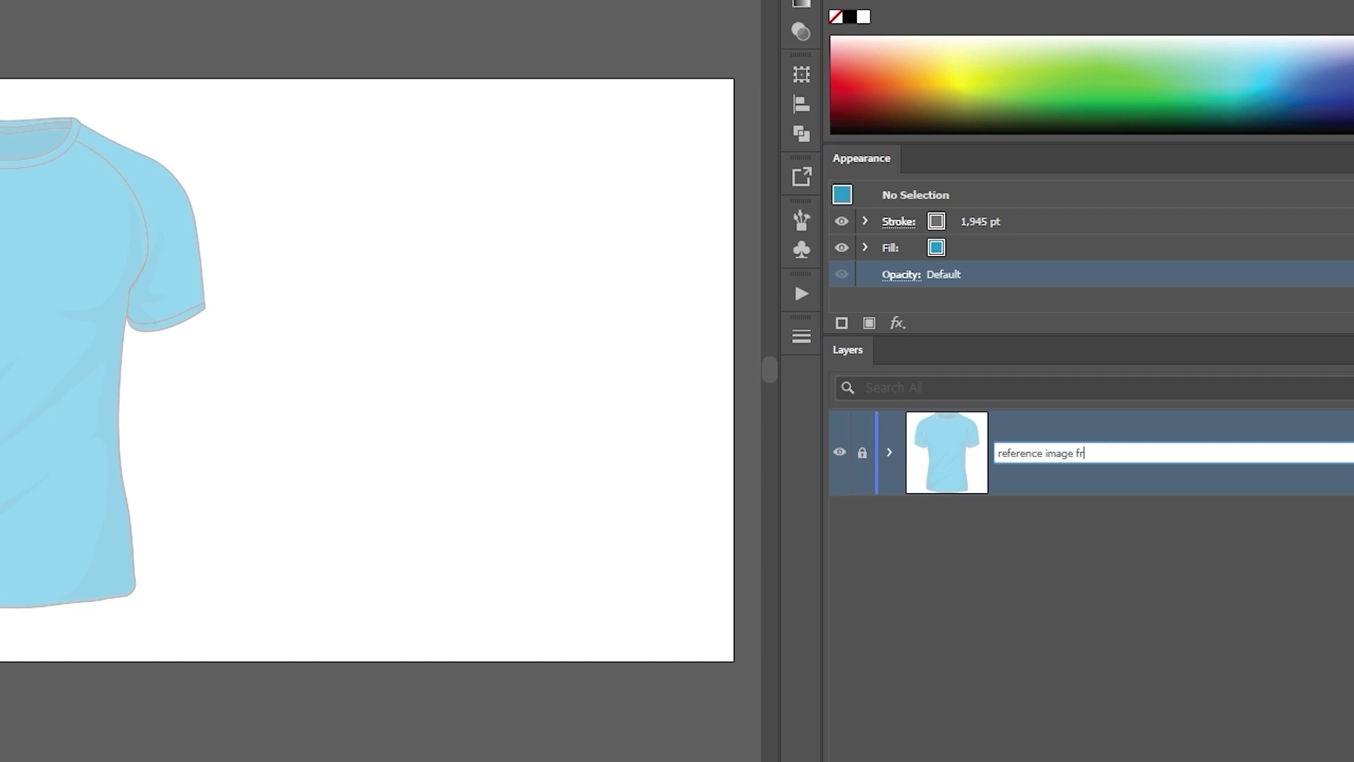
type("om google")
key("Return")
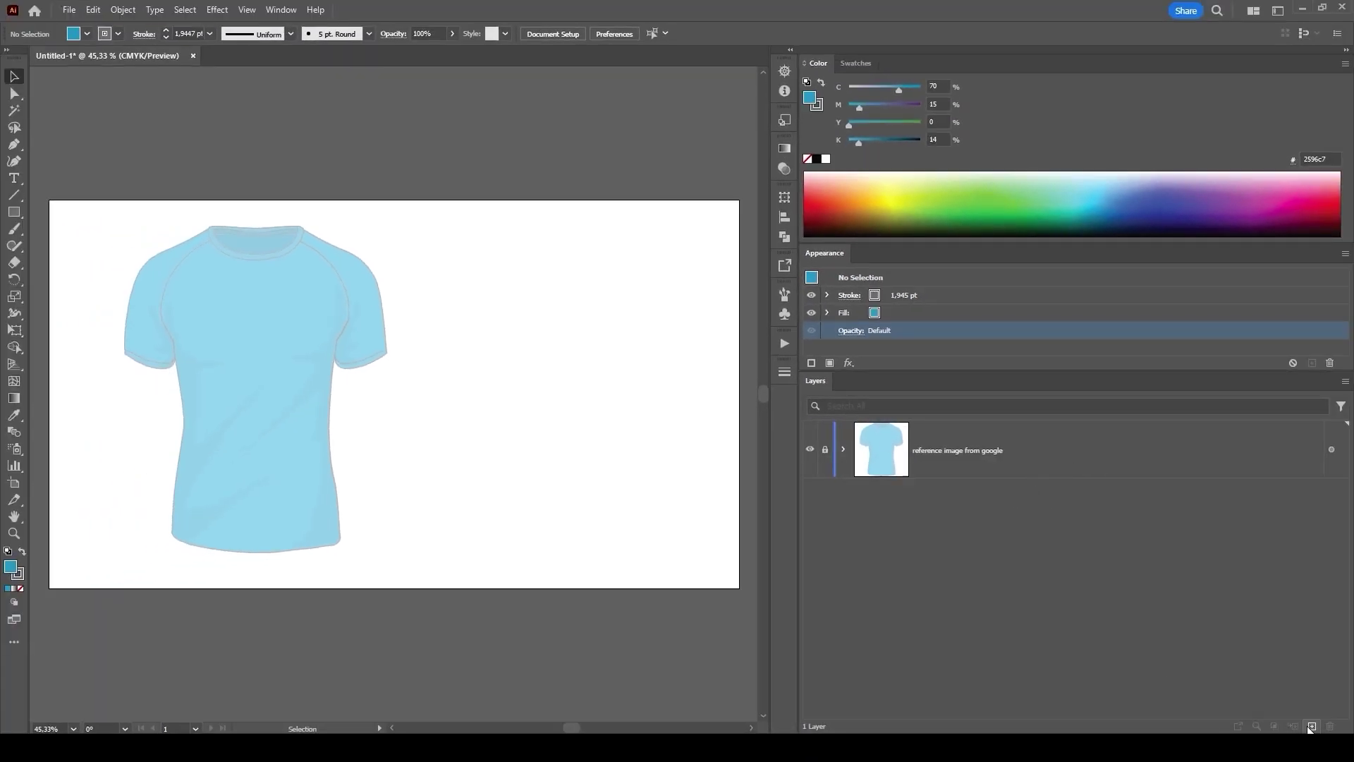
left_click(1311, 727)
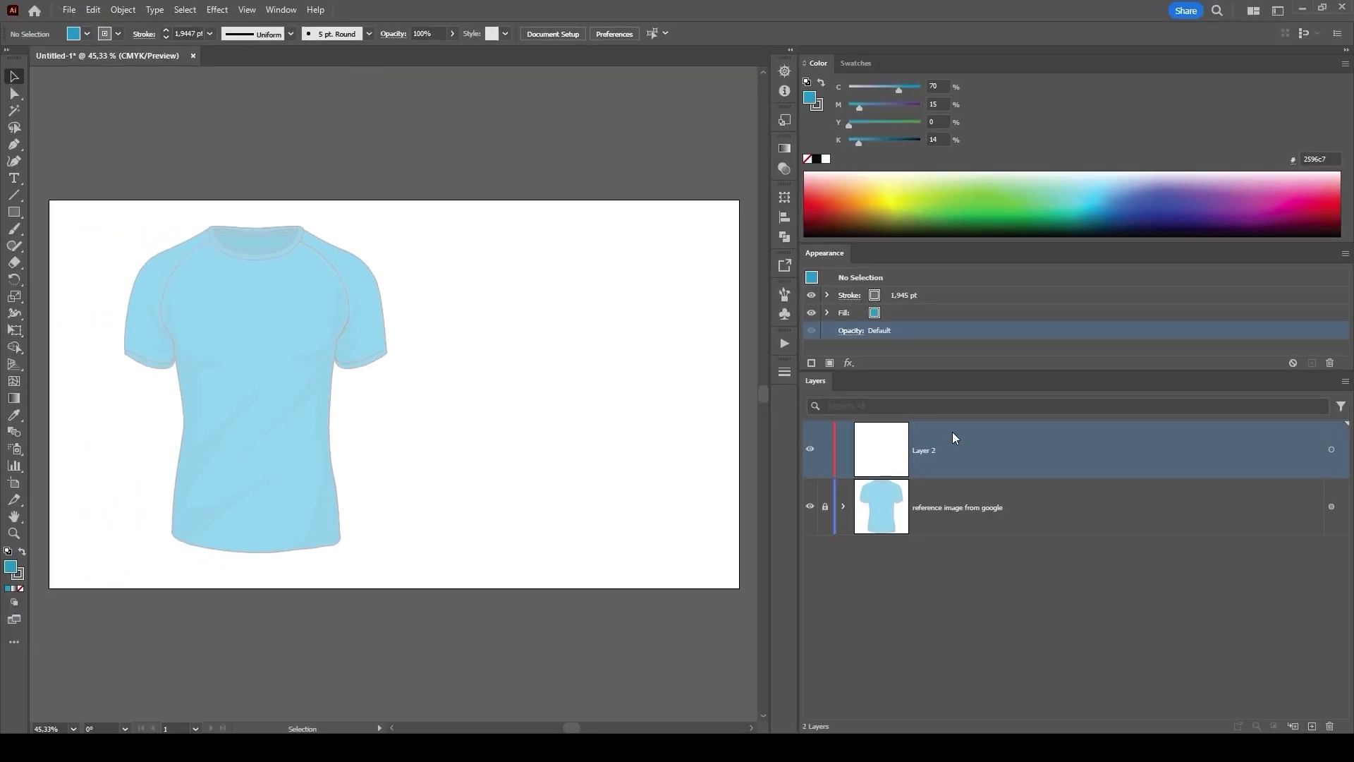
double_click(923, 452)
type("t-shirt mock up")
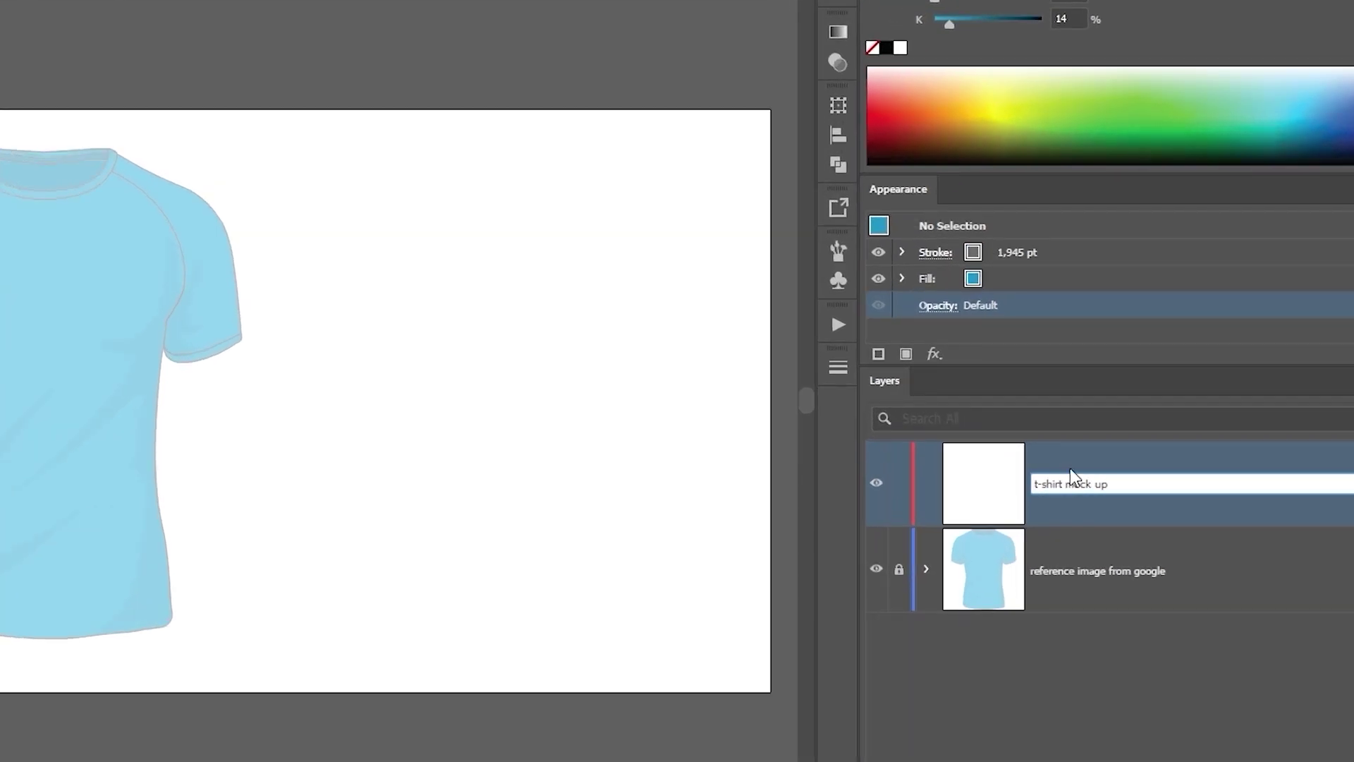
key("Return")
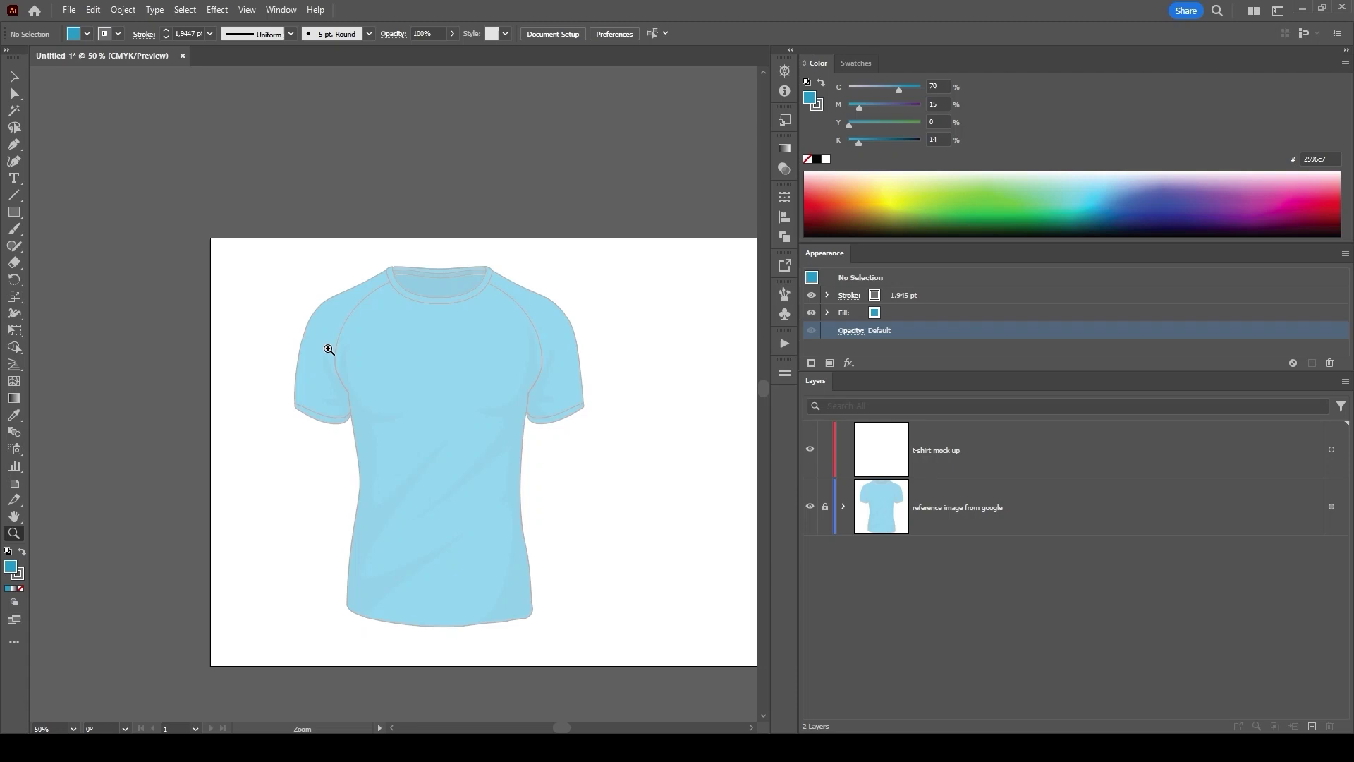
- Zoom in on the shirt and show rulers, keeping their units in pixels
left_click(465, 395)
scroll(354, 362, "down", 2)
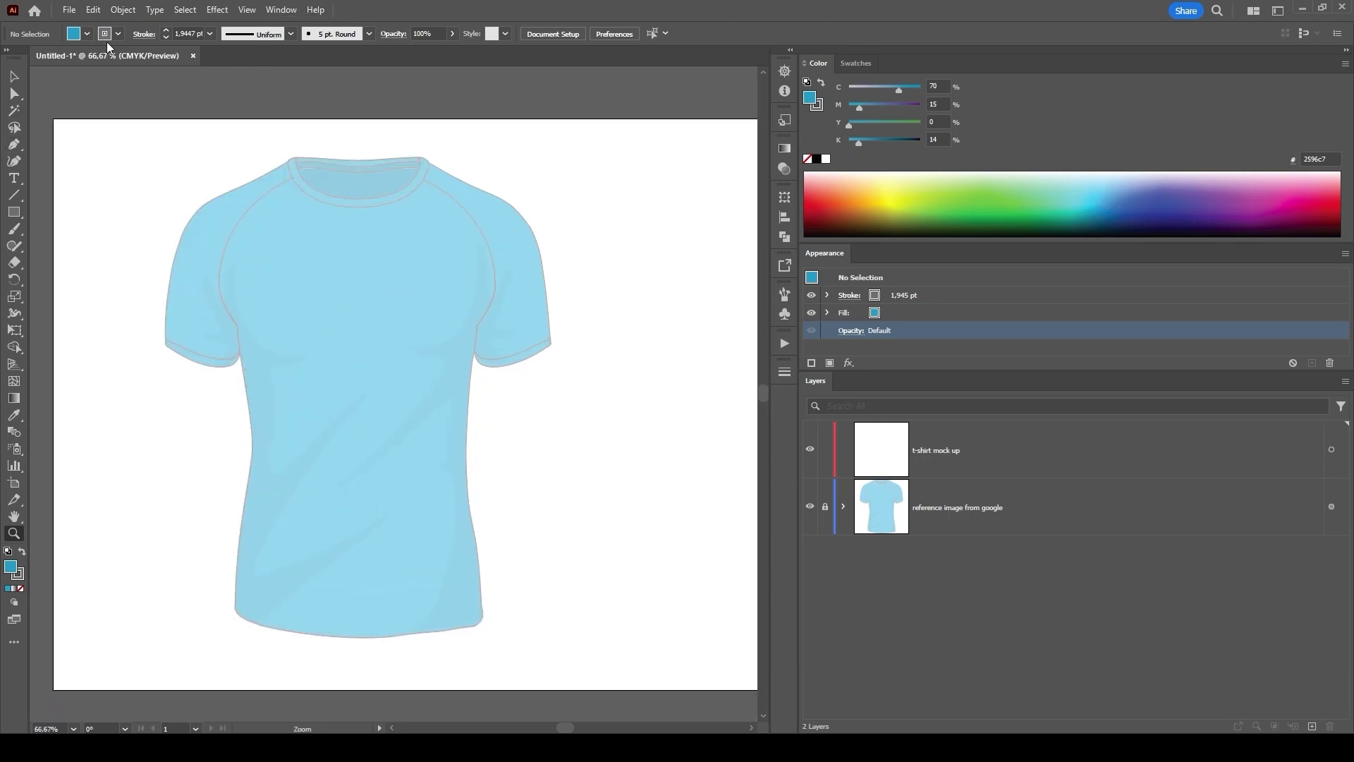
left_click(249, 15)
mouse_move(339, 551)
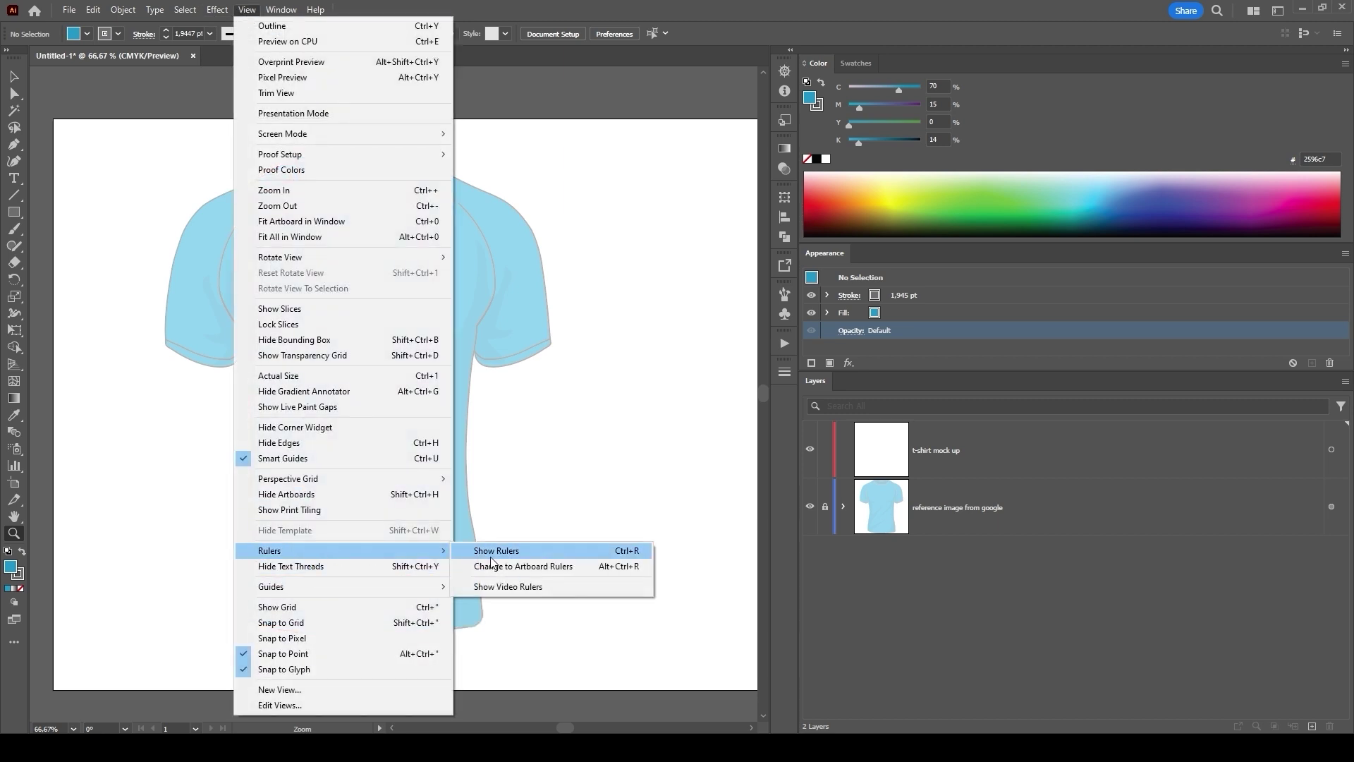
left_click(491, 553)
right_click(35, 77)
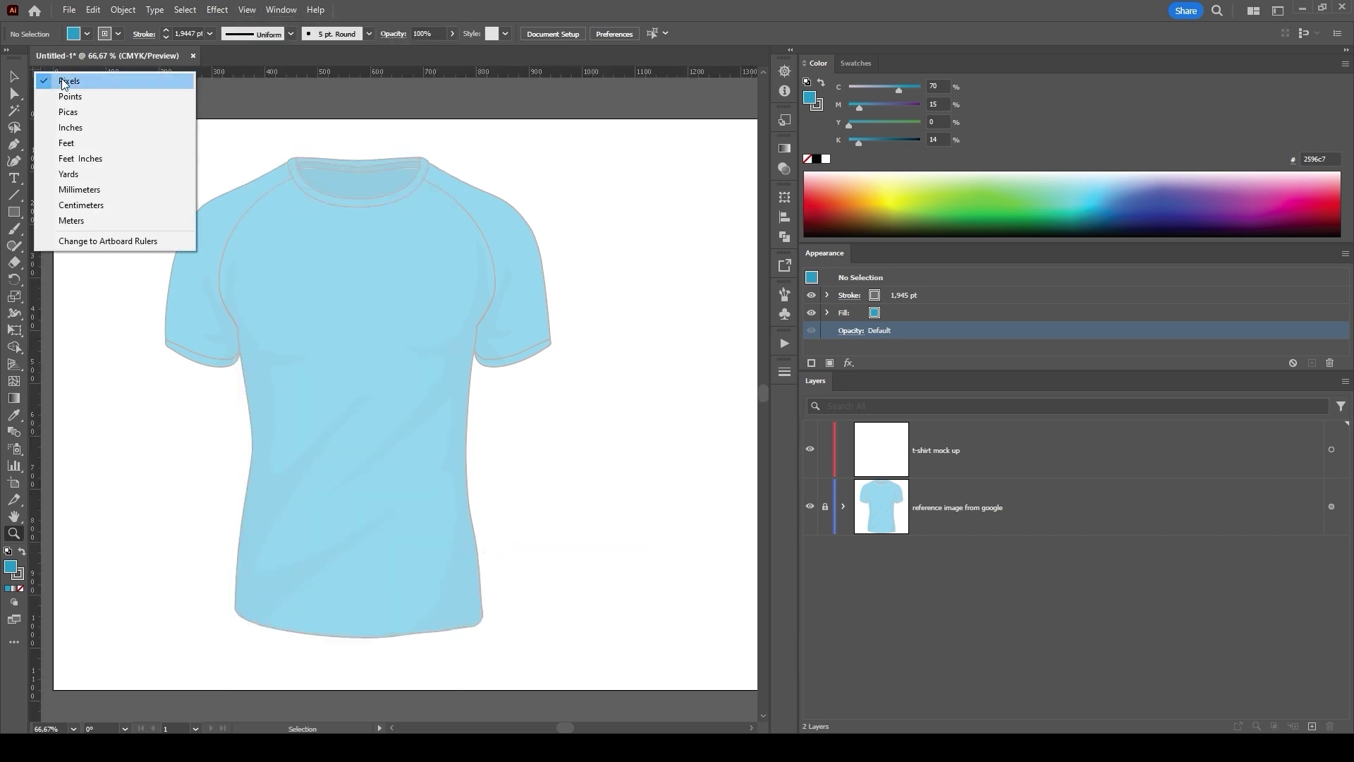
left_click(43, 82)
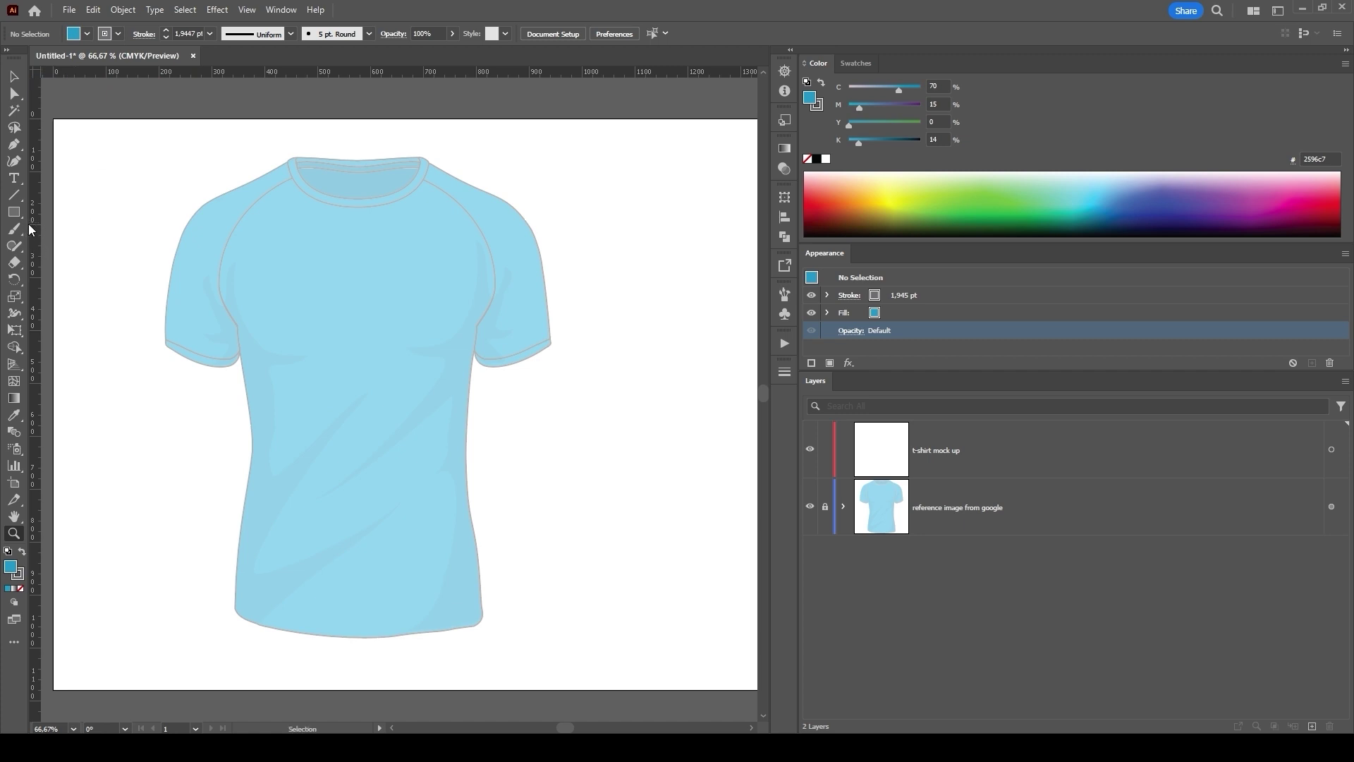
- Drag a vertical guide from the left ruler to the T-shirt's centre line
left_click_drag(39, 226, 359, 271)
left_click_drag(360, 272, 357, 272)
key("v")
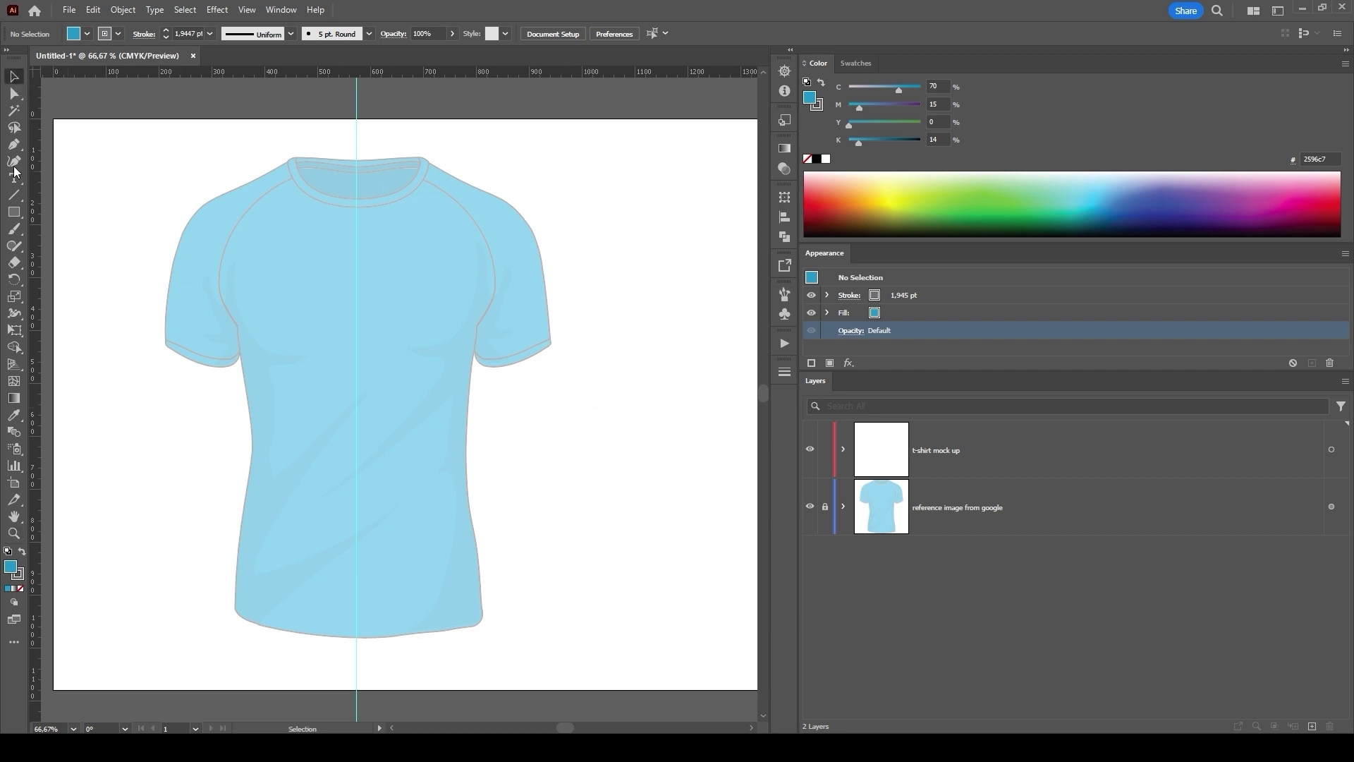
- Prepare the Pen tool with no fill and a black 1 pt stroke
left_click(14, 144)
left_click(86, 35)
left_click(10, 62)
left_click(118, 35)
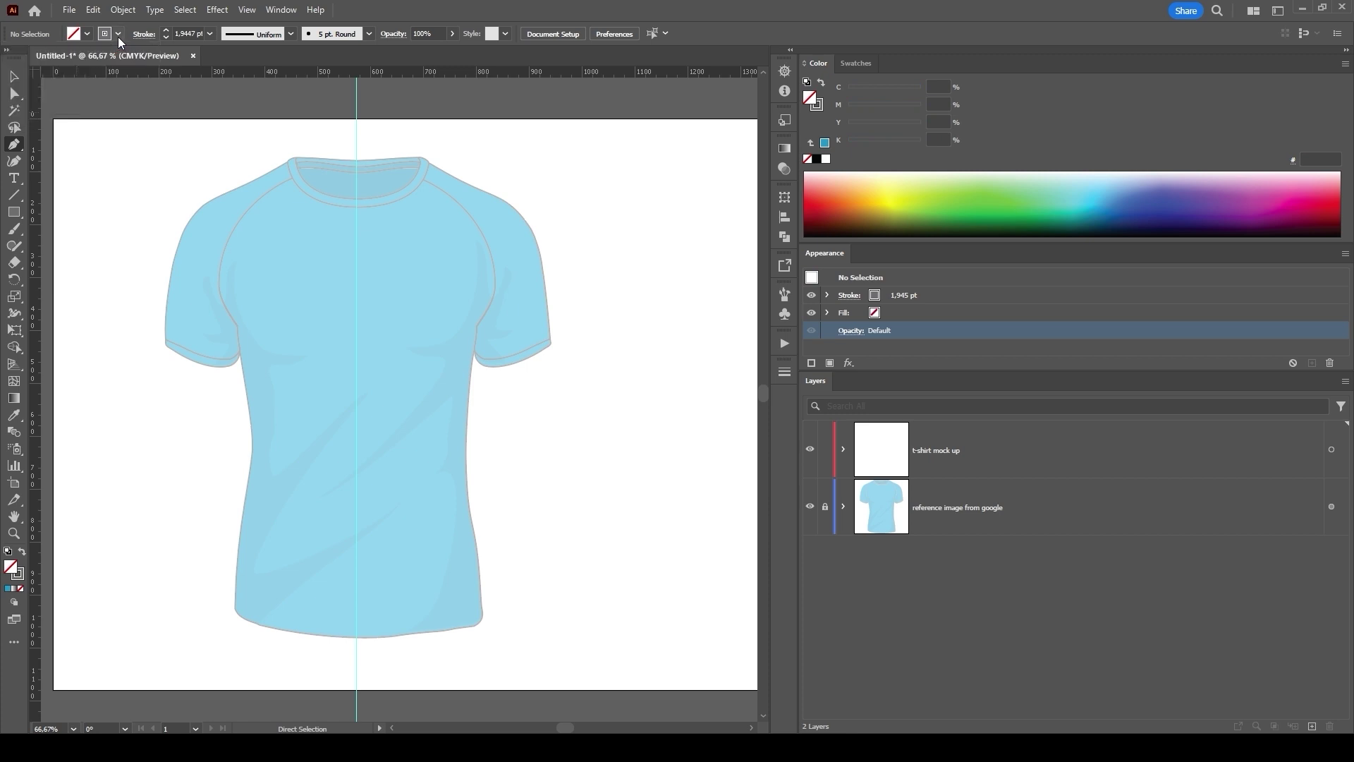
left_click(39, 59)
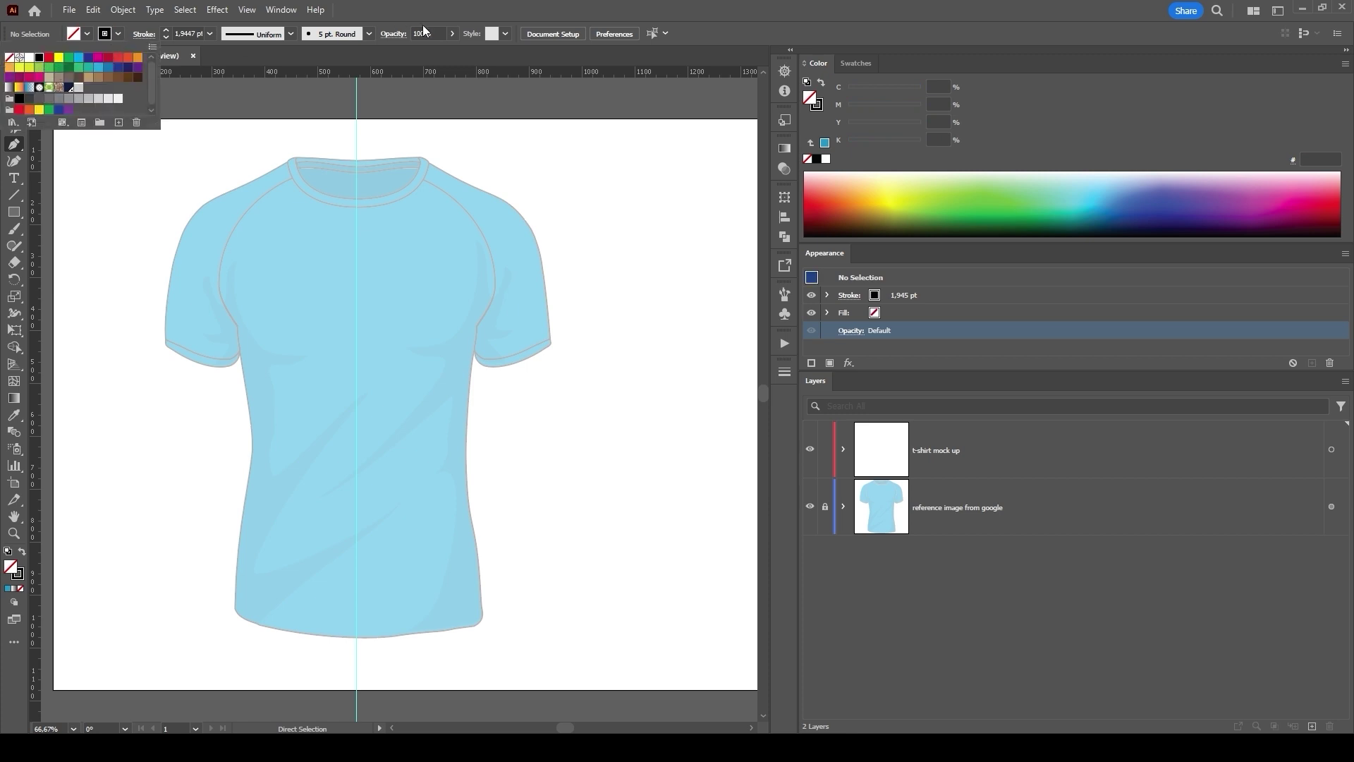
left_click(921, 299)
left_click(902, 299)
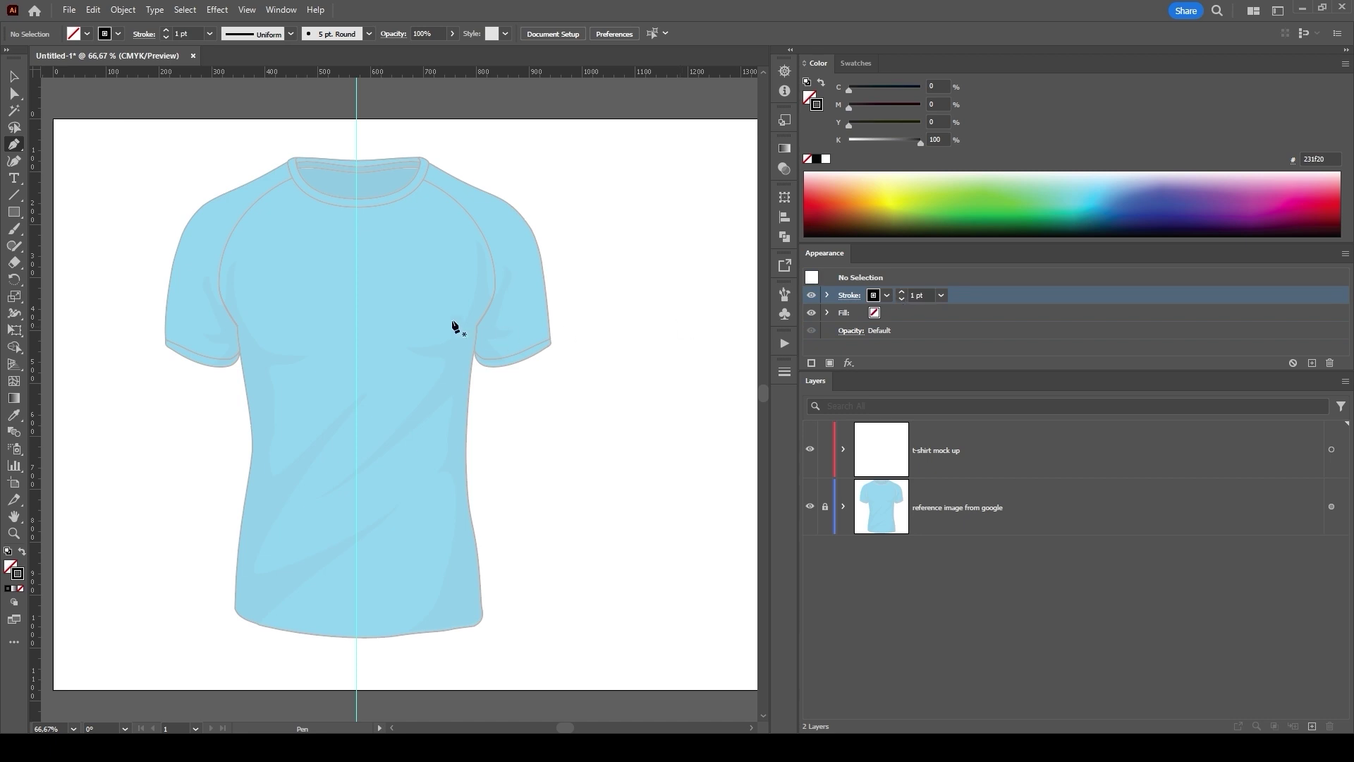
- Trace from the collar centre over the shoulder and sleeve down to the underarm corner
left_click(357, 160)
left_click_drag(297, 158, 281, 158)
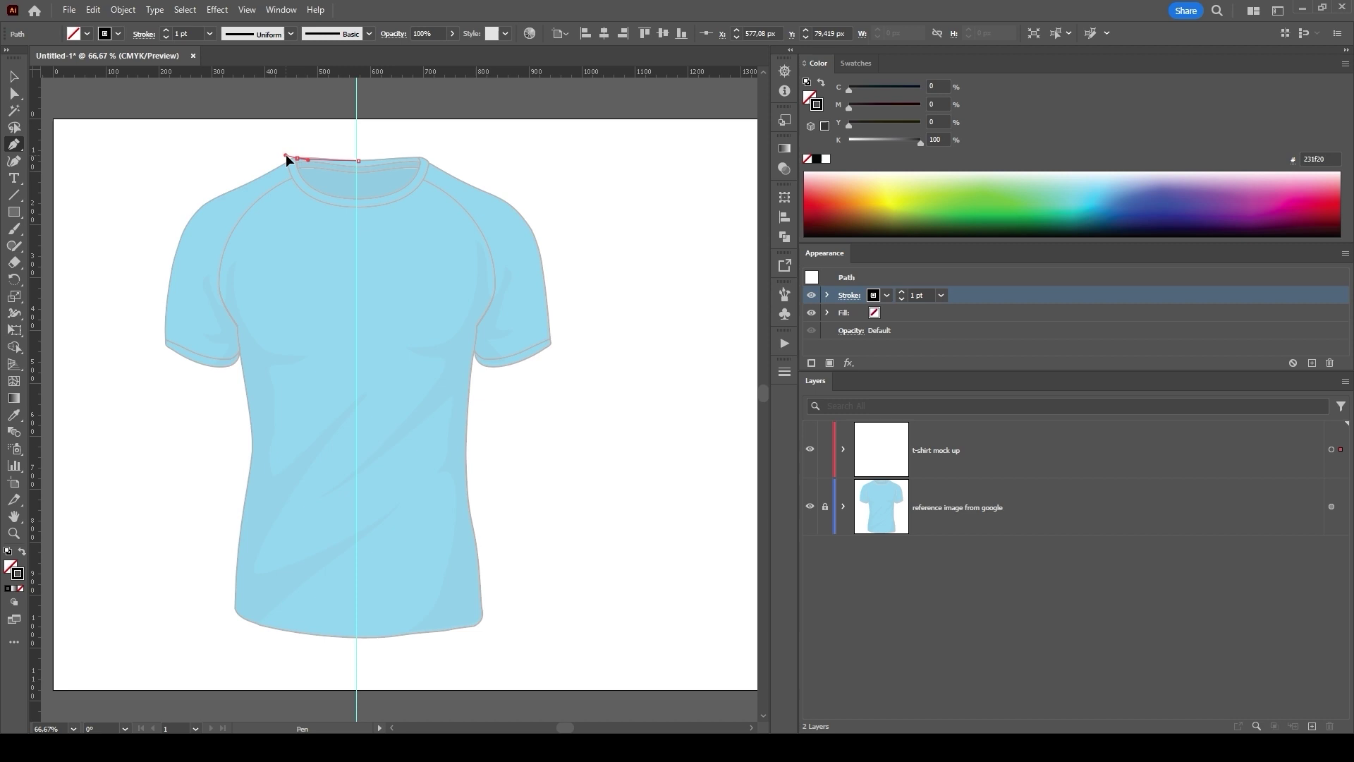
left_click(293, 159)
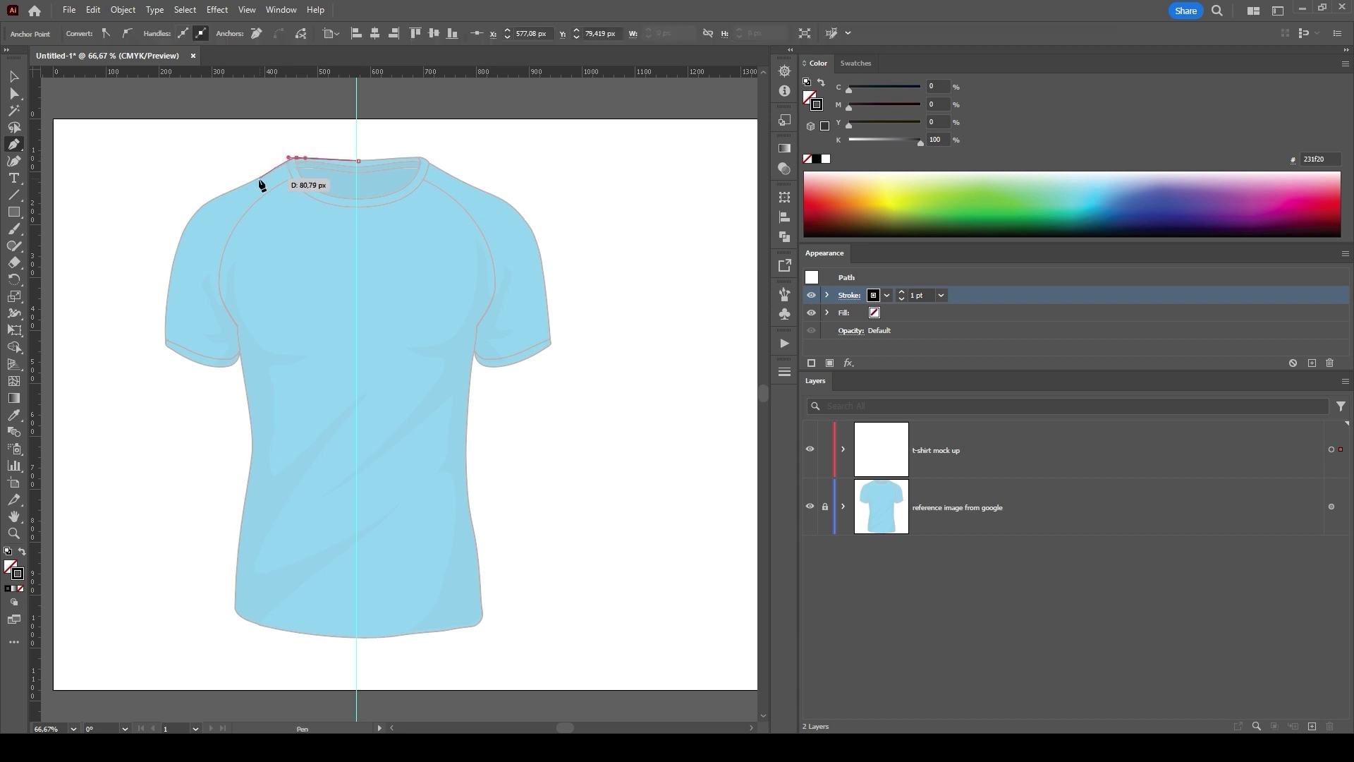
left_click_drag(219, 195, 185, 210)
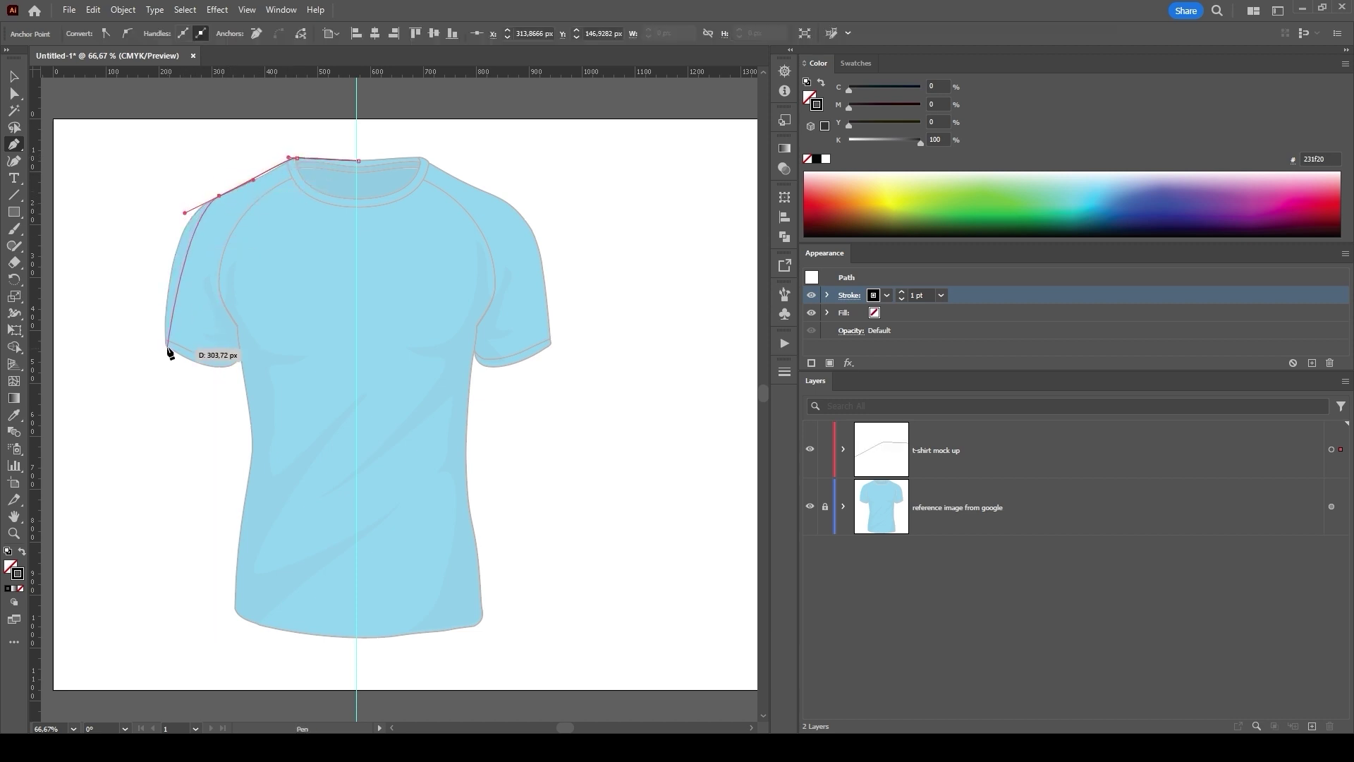
left_click_drag(168, 345, 171, 435)
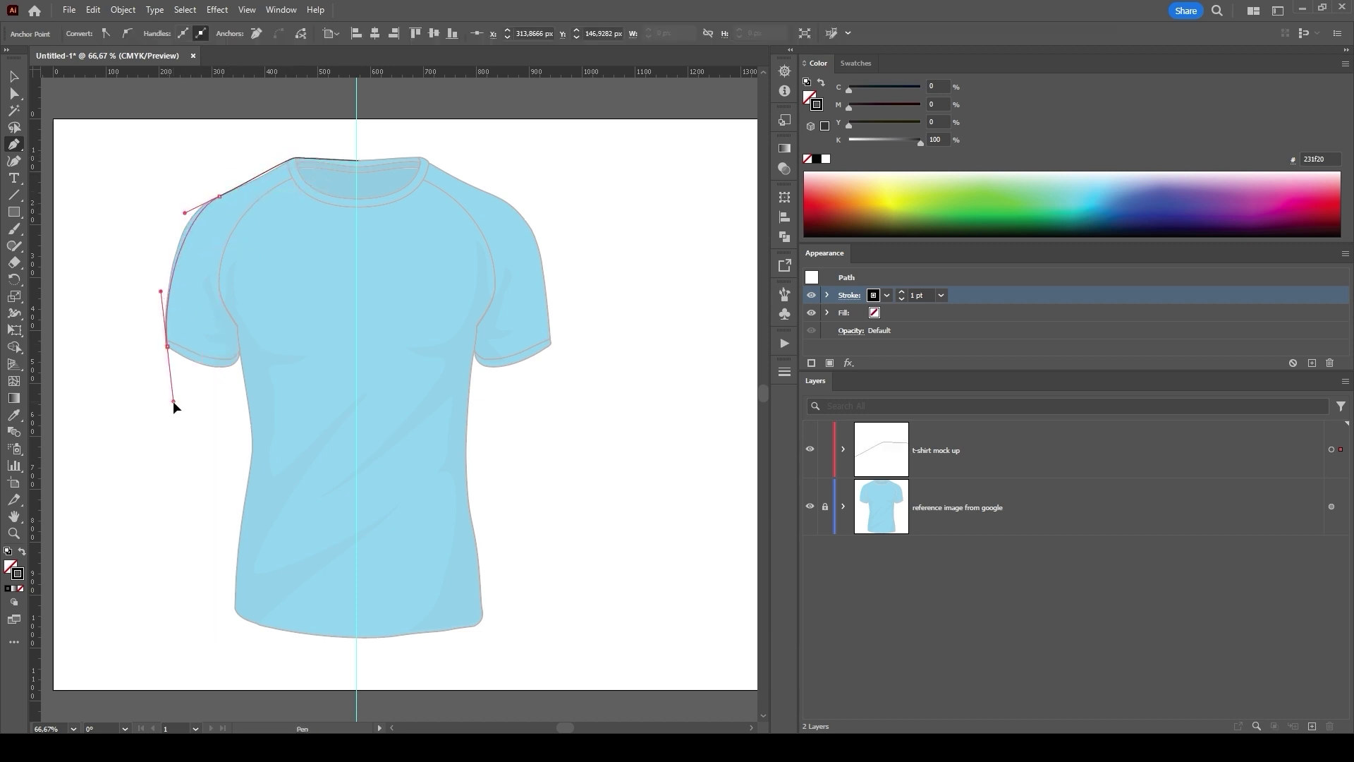
left_click(167, 345)
left_click_drag(241, 351, 281, 325)
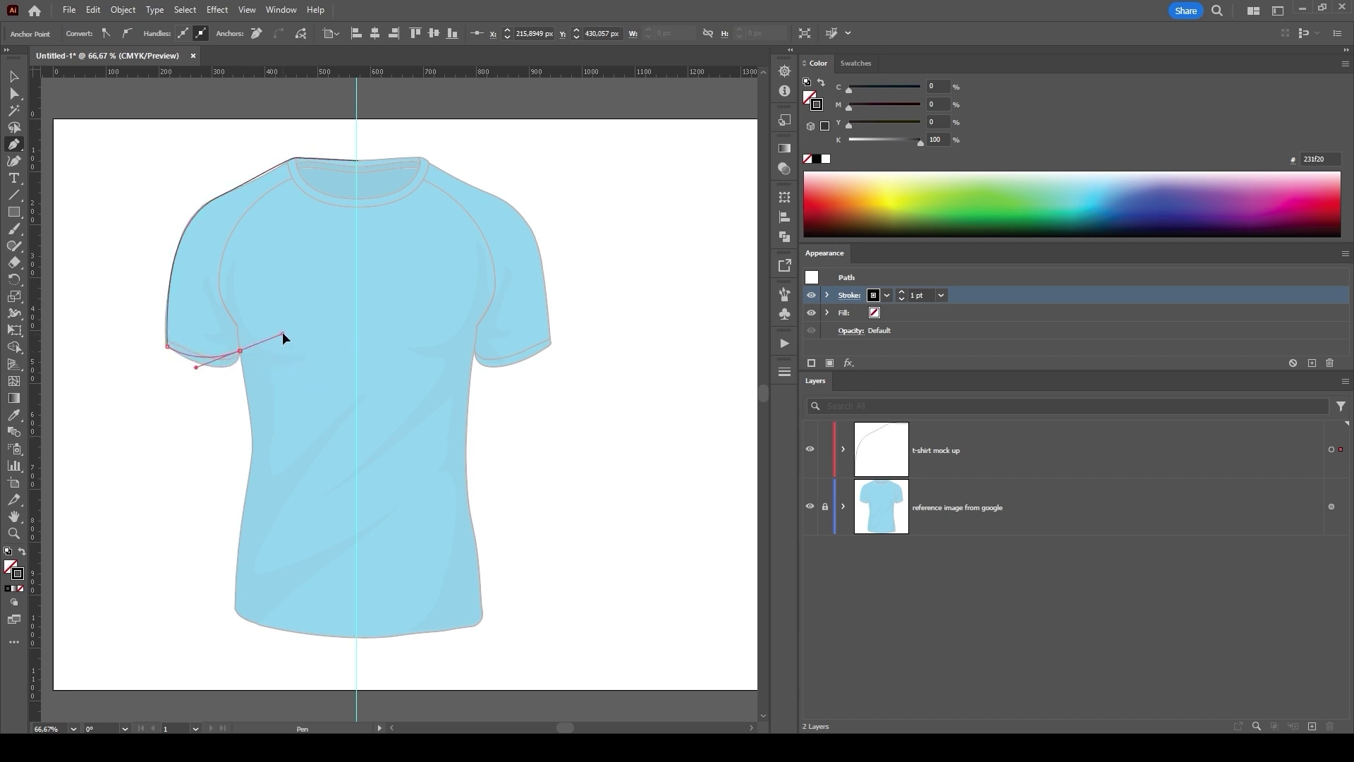
left_click(240, 350)
- Continue the side seam down to the hem centre, finish the path and thicken it to 2 pt
left_click_drag(251, 431, 253, 452)
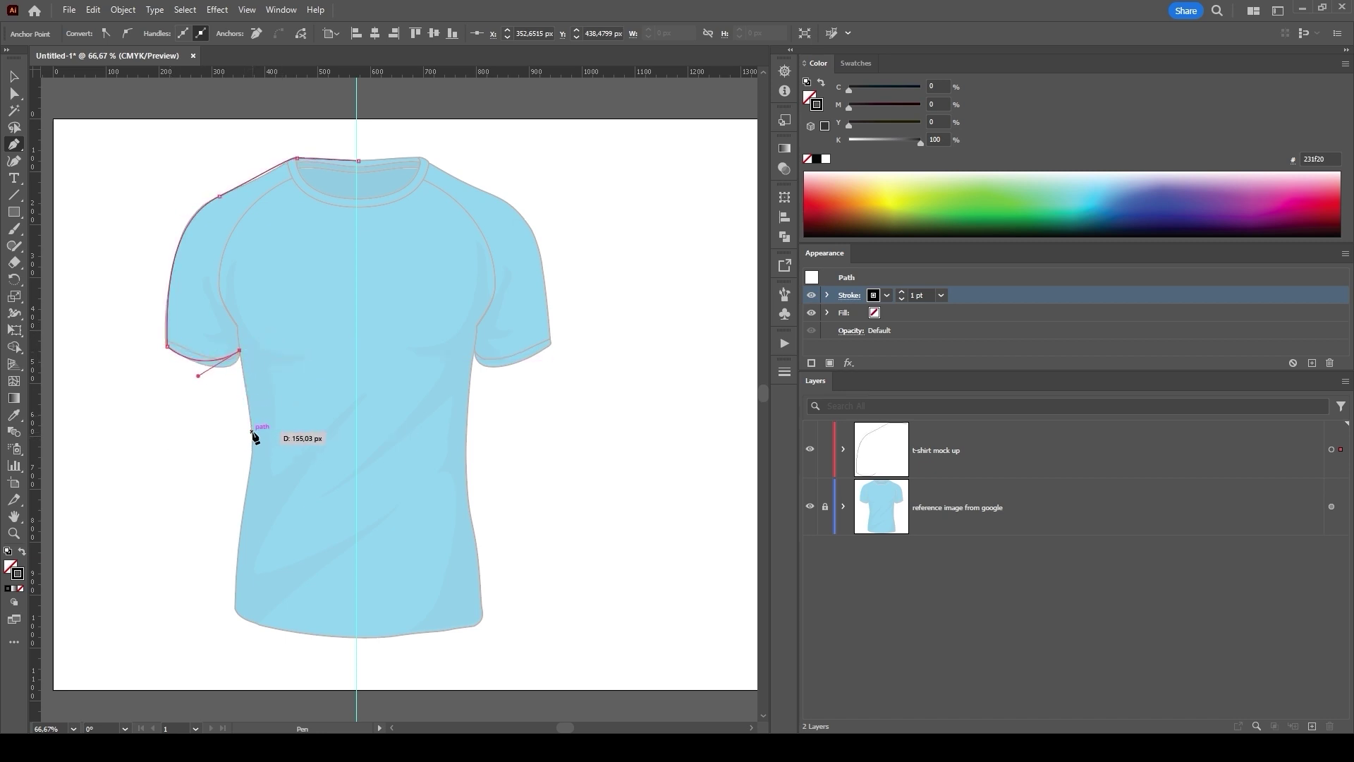
left_click(242, 517)
left_click(235, 582)
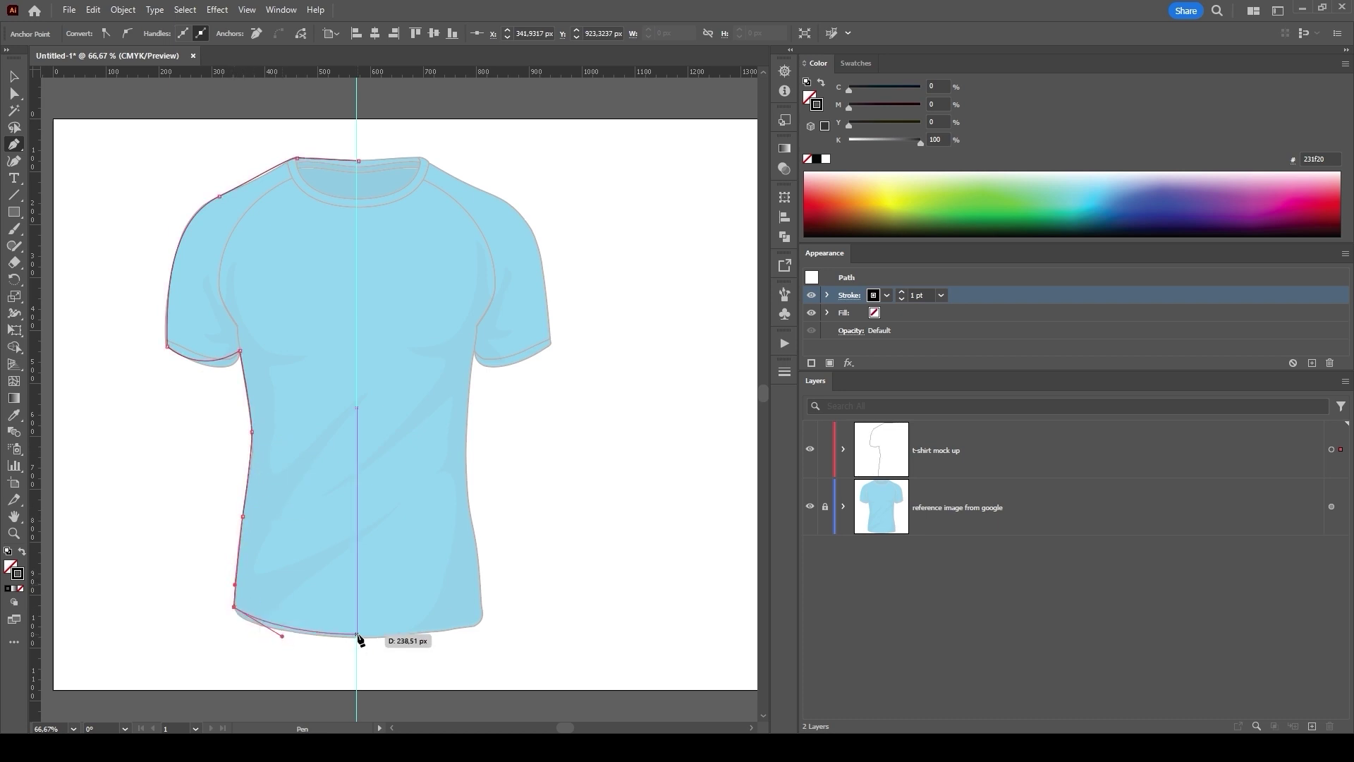
left_click(356, 638)
left_click_drag(263, 643, 241, 638)
left_click(14, 77)
left_click(904, 294)
- Copy and paste the left half outline and reflect the copy vertically
left_click(626, 382)
left_click(263, 176)
left_click(93, 10)
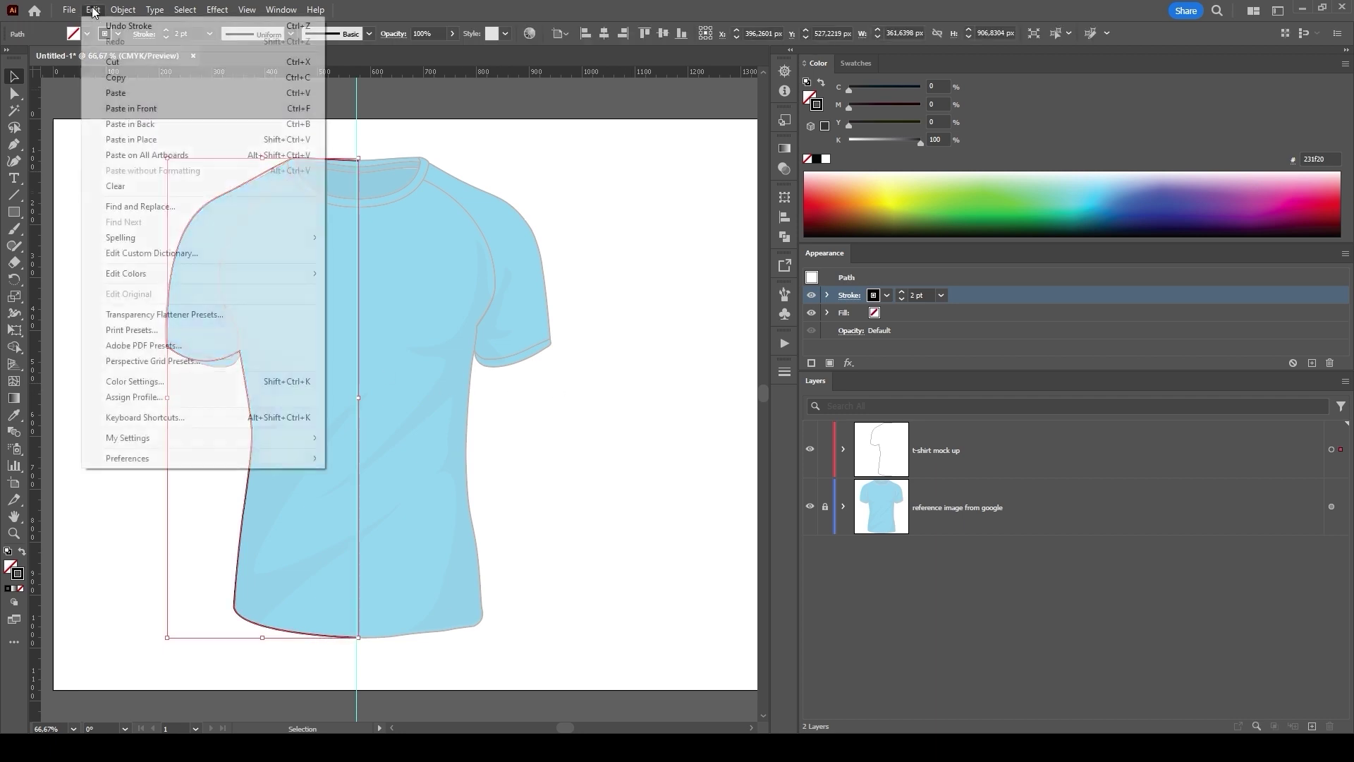
left_click(133, 96)
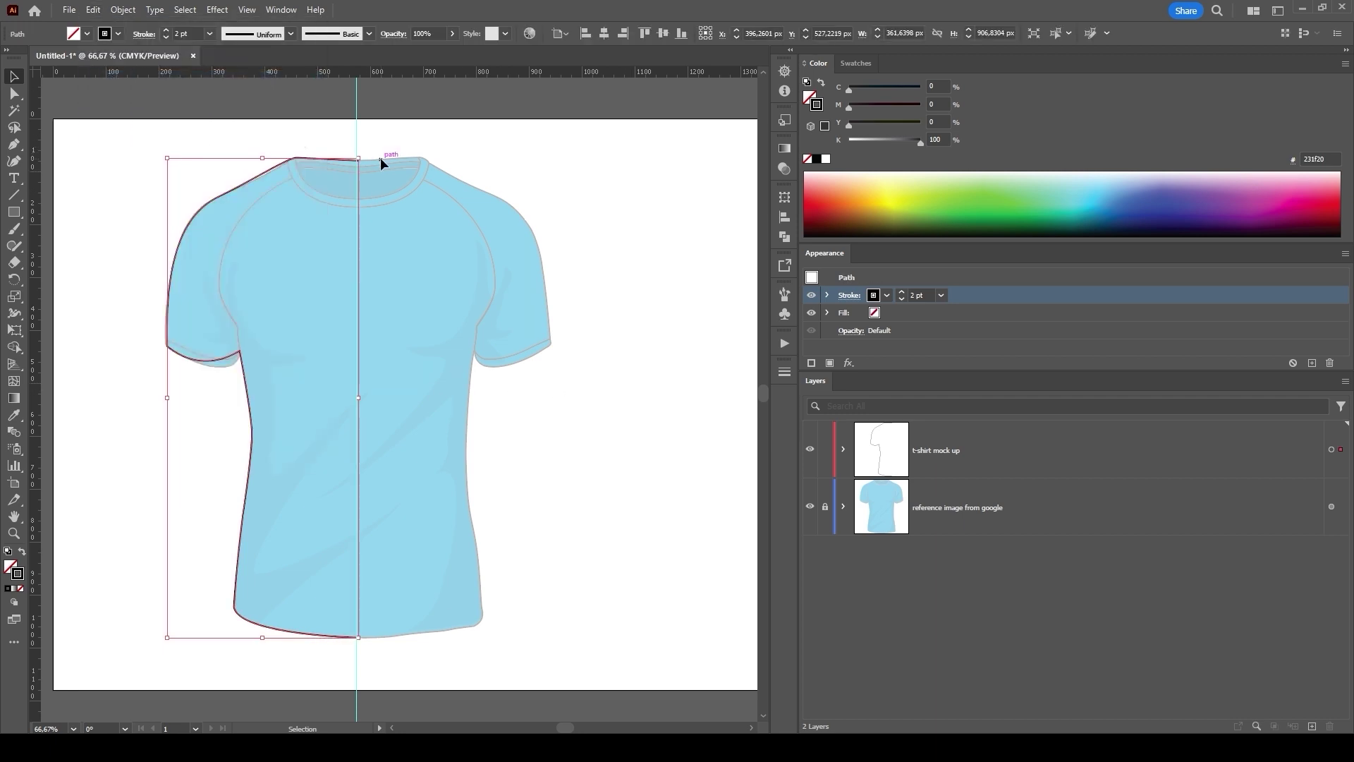
left_click(93, 9)
left_click(122, 92)
left_click(123, 10)
left_click(343, 77)
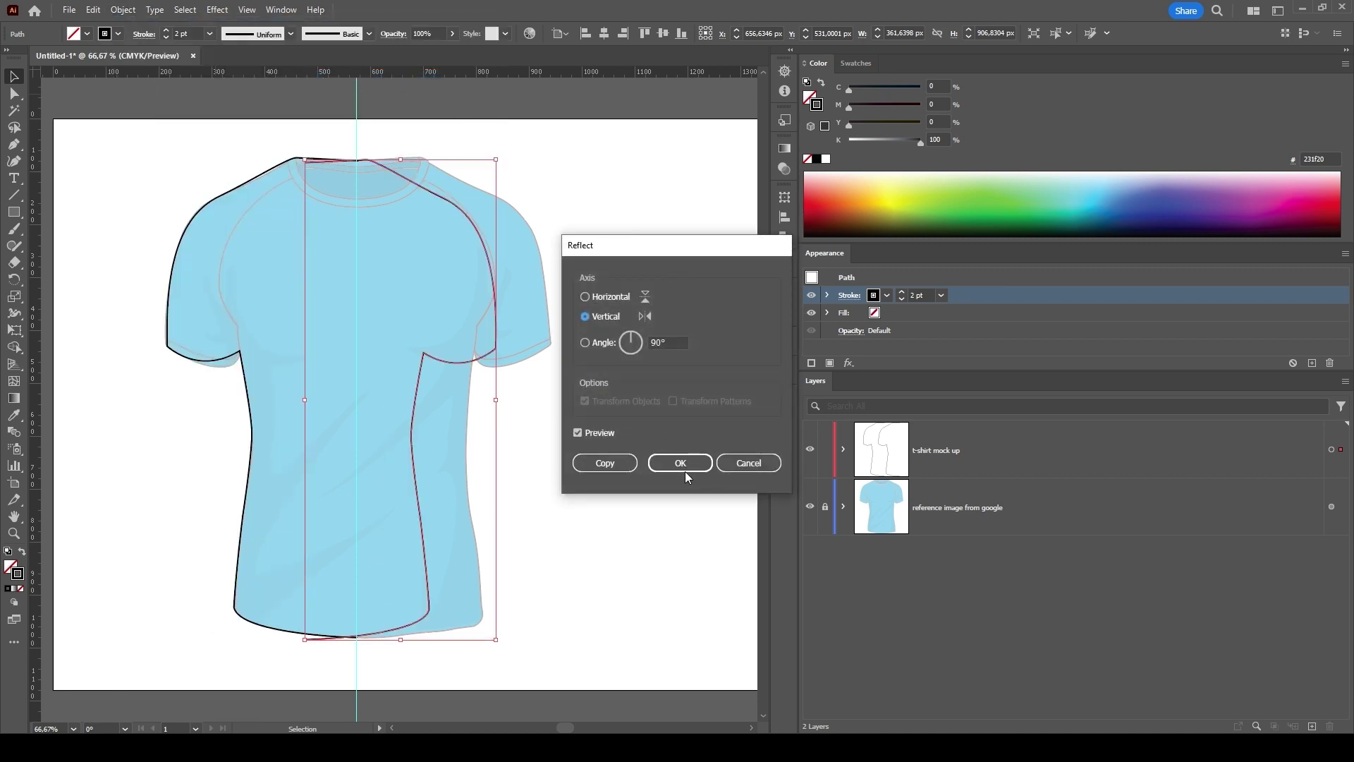
left_click(682, 466)
- Move the mirrored half to the right side and join both halves at collar and hem
left_click_drag(444, 198, 493, 201)
left_click(15, 94)
left_click(330, 162)
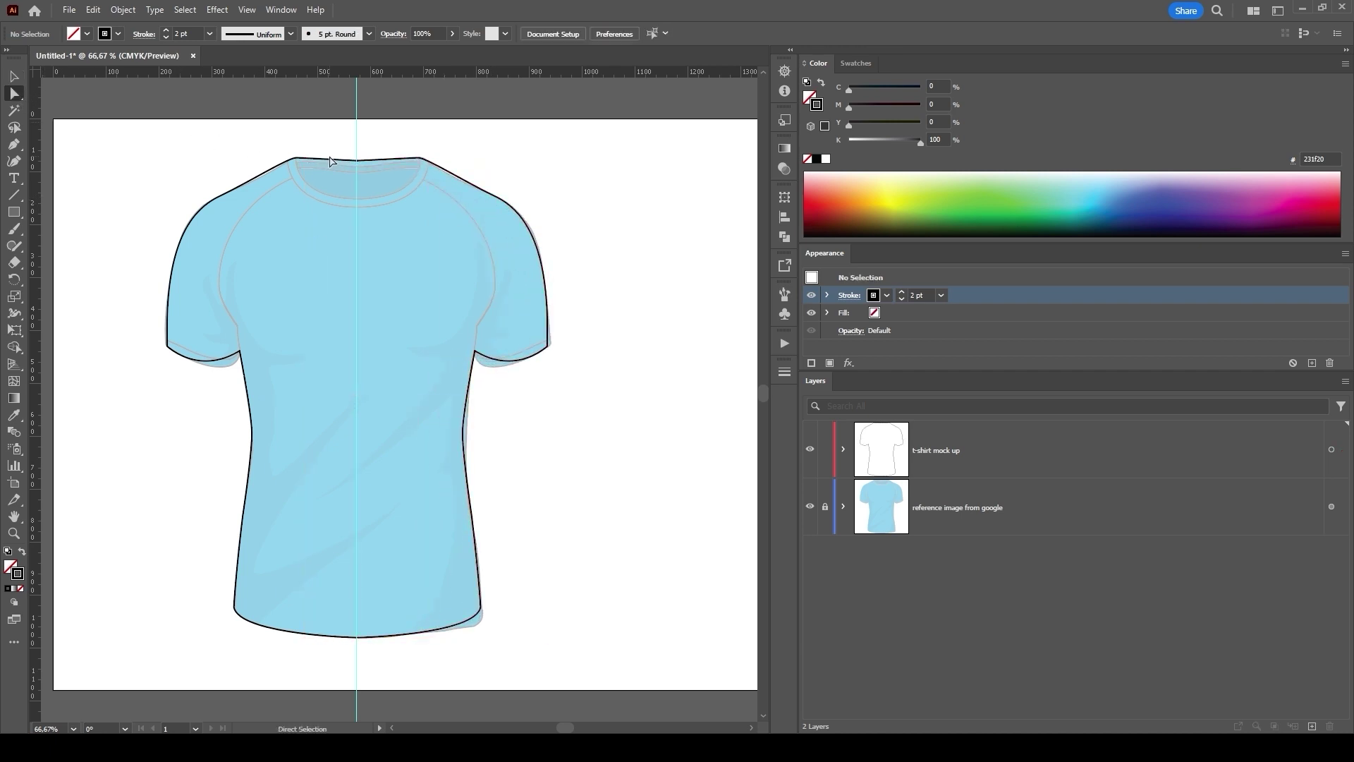
left_click_drag(372, 174, 373, 176)
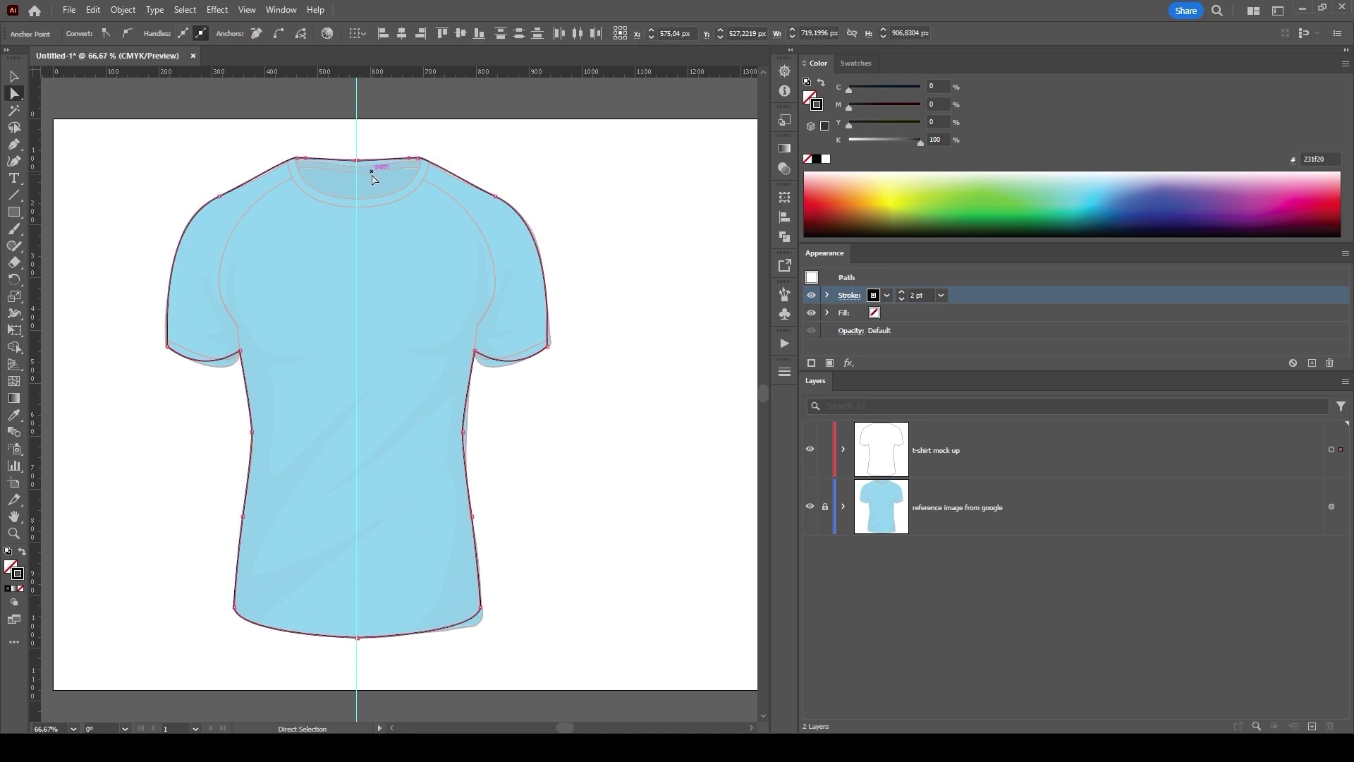
left_click(282, 36)
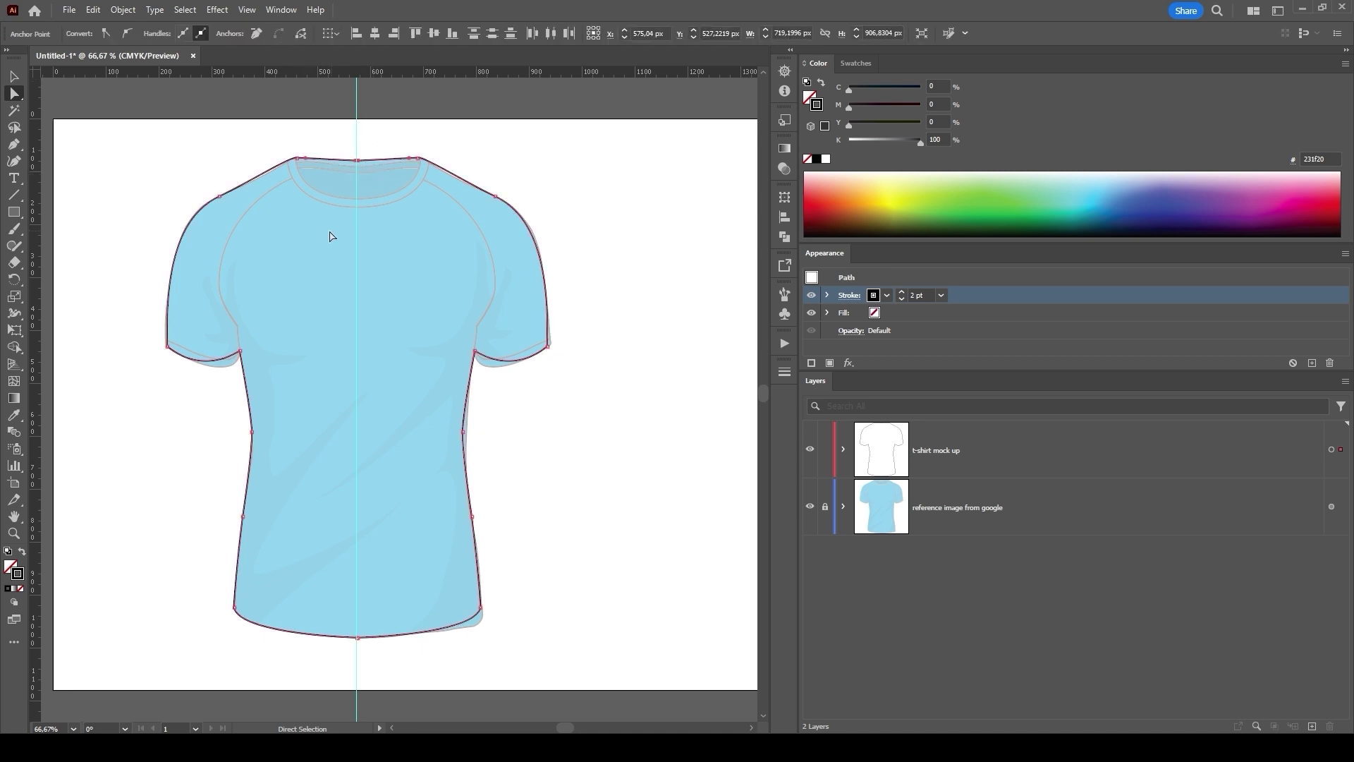
left_click_drag(336, 629, 337, 629)
left_click(180, 188)
- Draw the curved raglan seam with the Pen tool from the left underarm up to the collar
left_click(14, 145)
key("ctrl+plus")
left_click_drag(296, 246, 366, 353)
left_click(224, 492)
left_click_drag(240, 431, 241, 363)
left_click_drag(256, 217, 339, 131)
left_click(411, 178)
key("v")
left_click(91, 143)
- Reshape the seam's shoulder curve by adjusting its anchor handles, then deselect
left_click(218, 332)
key("a")
left_click(256, 217)
left_click_drag(176, 303, 167, 326)
left_click_drag(332, 128, 323, 136)
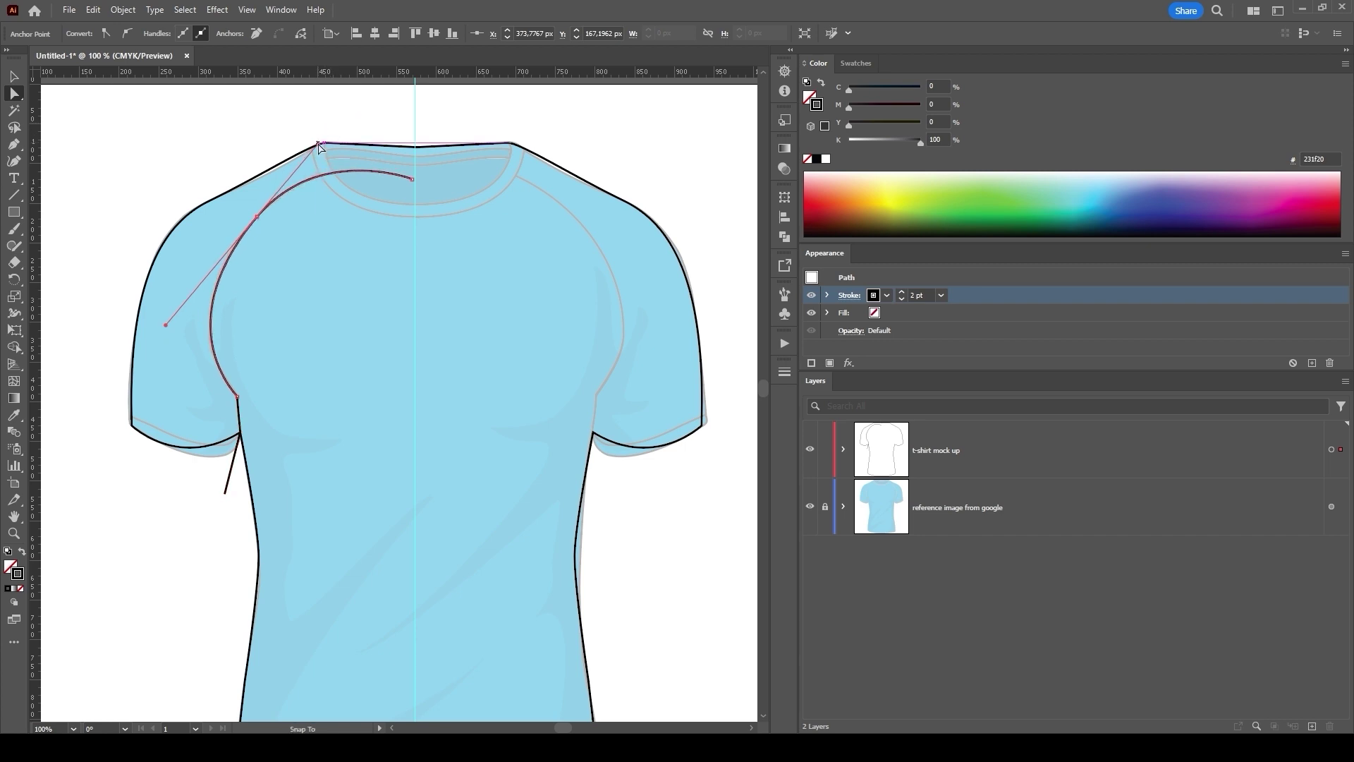
key("v")
left_click(165, 404)
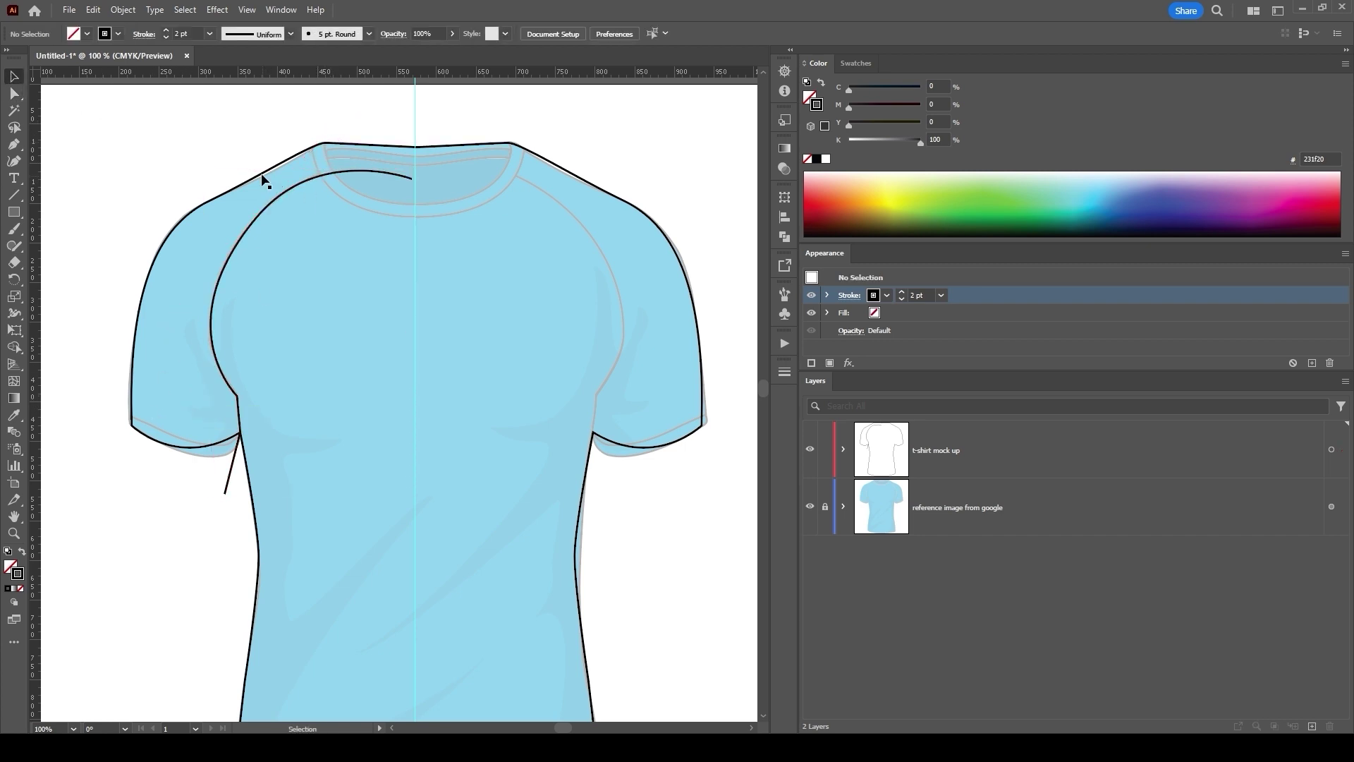
- Copy and paste the left raglan seam and reflect the copy vertically for the right side
left_click(307, 180)
left_click(93, 10)
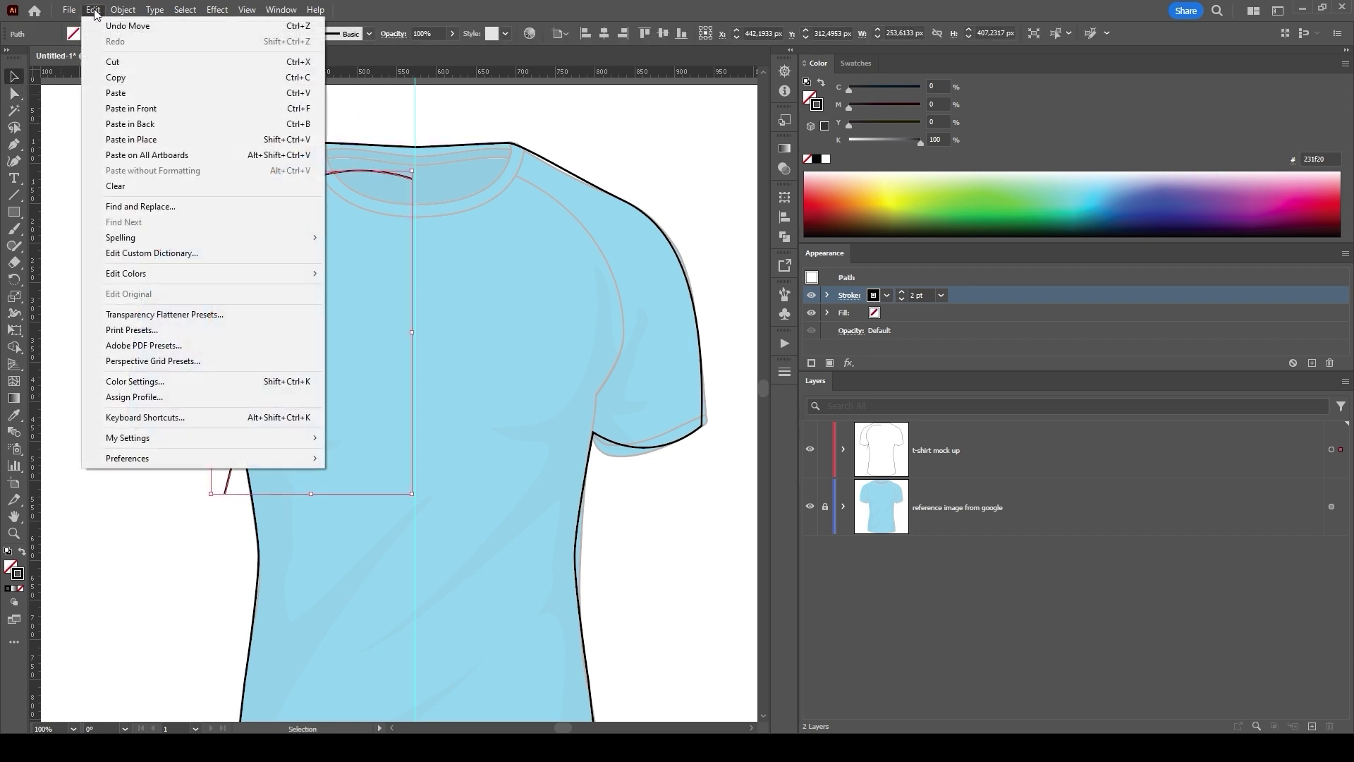
left_click(122, 77)
left_click(101, 14)
left_click(114, 96)
left_click(404, 318)
key("ctrl+z")
left_click(124, 10)
left_click(339, 77)
left_click(680, 460)
- Place the mirrored seam on the right sleeve and draw a circle raised over the collar centre
left_click_drag(506, 344, 608, 260)
left_click(333, 285)
left_click(16, 211)
left_click(74, 251)
left_click_drag(414, 170, 512, 196)
scroll(518, 212, "up", 3)
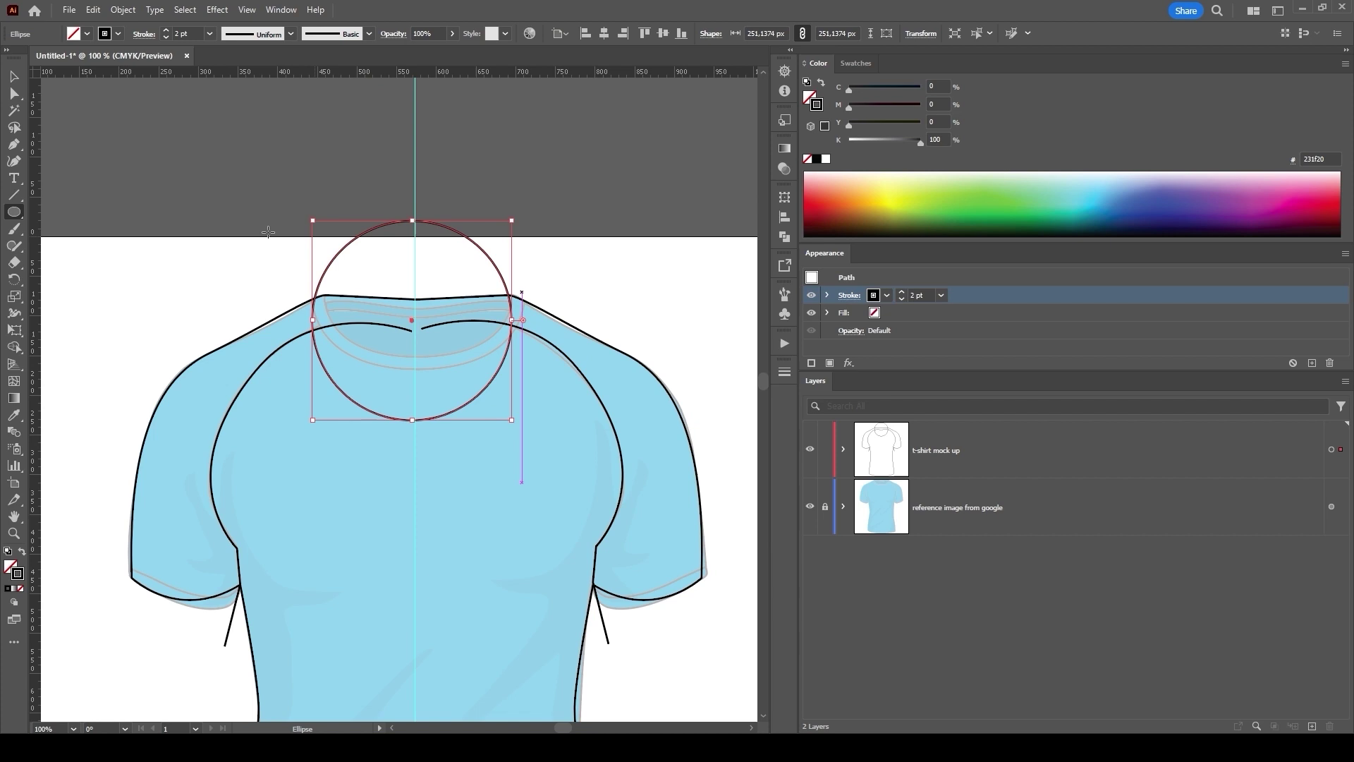
left_click(14, 77)
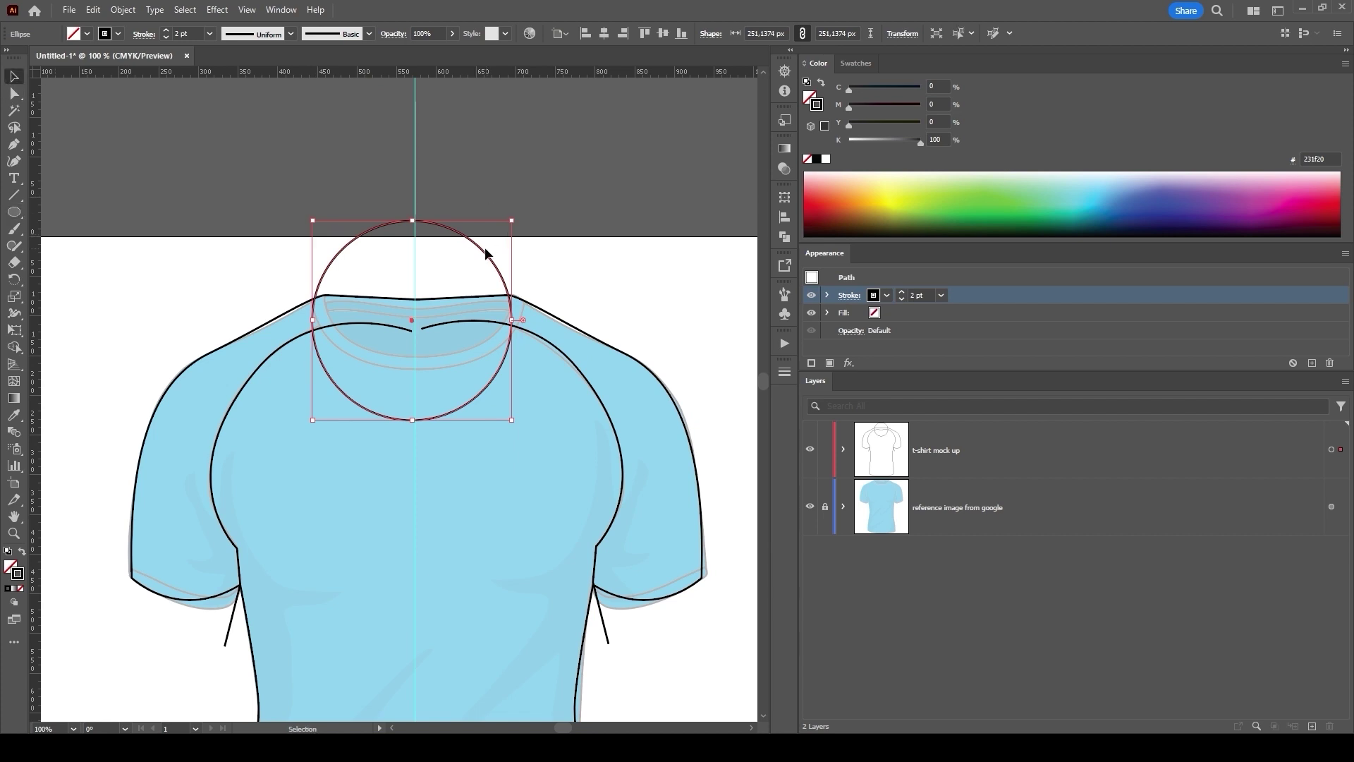
left_click_drag(486, 254, 490, 202)
- Widen the circle, then delete its left and top points to leave a right neckline arc
left_click(13, 94)
left_click(517, 269)
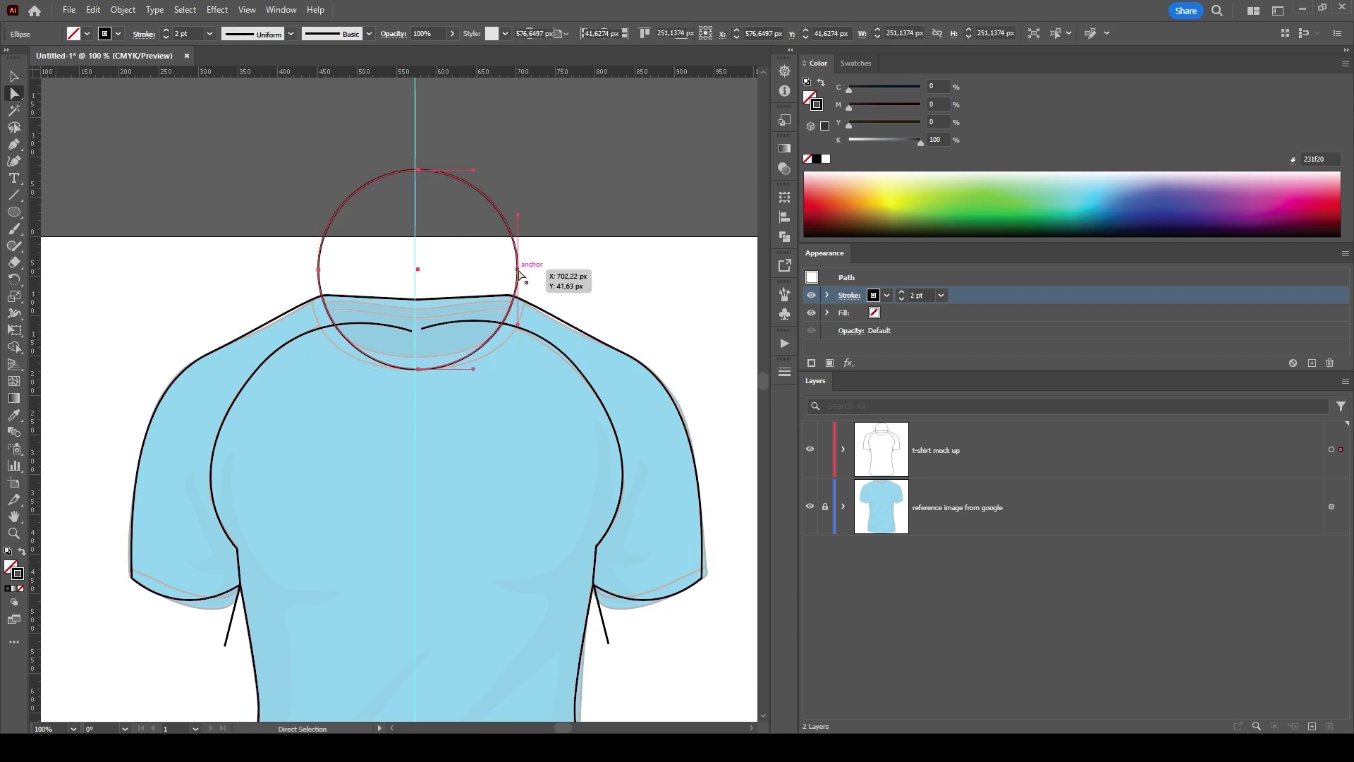
left_click_drag(519, 273, 535, 272)
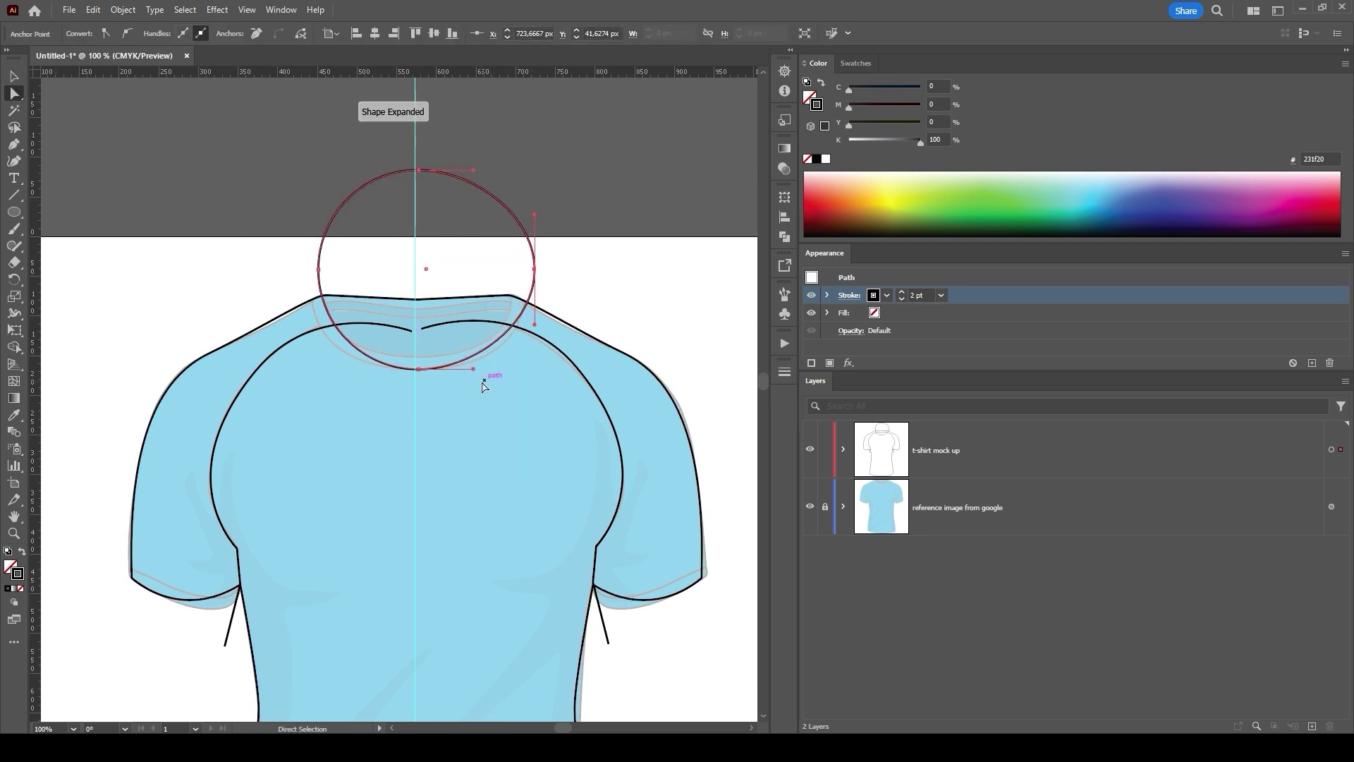
left_click_drag(474, 369, 502, 369)
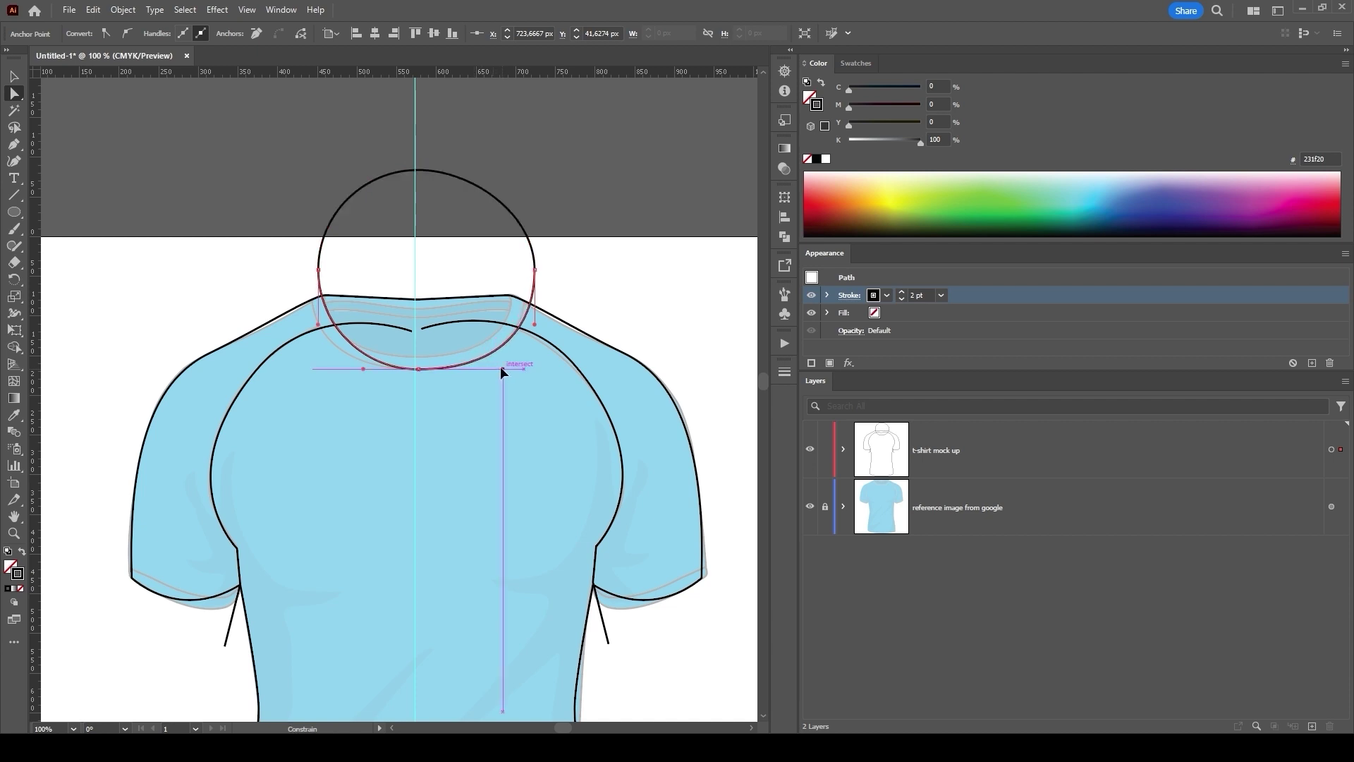
left_click_drag(533, 272, 529, 269)
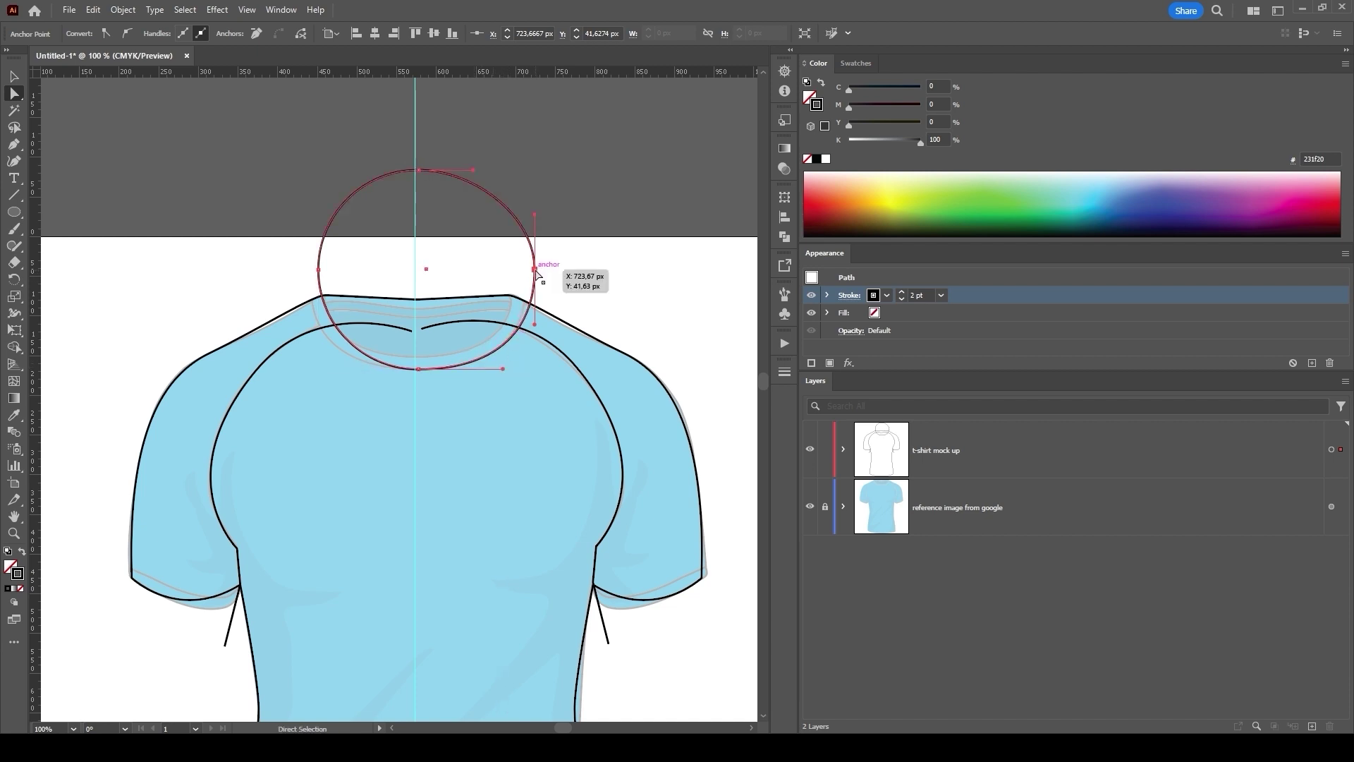
left_click(319, 270)
key("Delete")
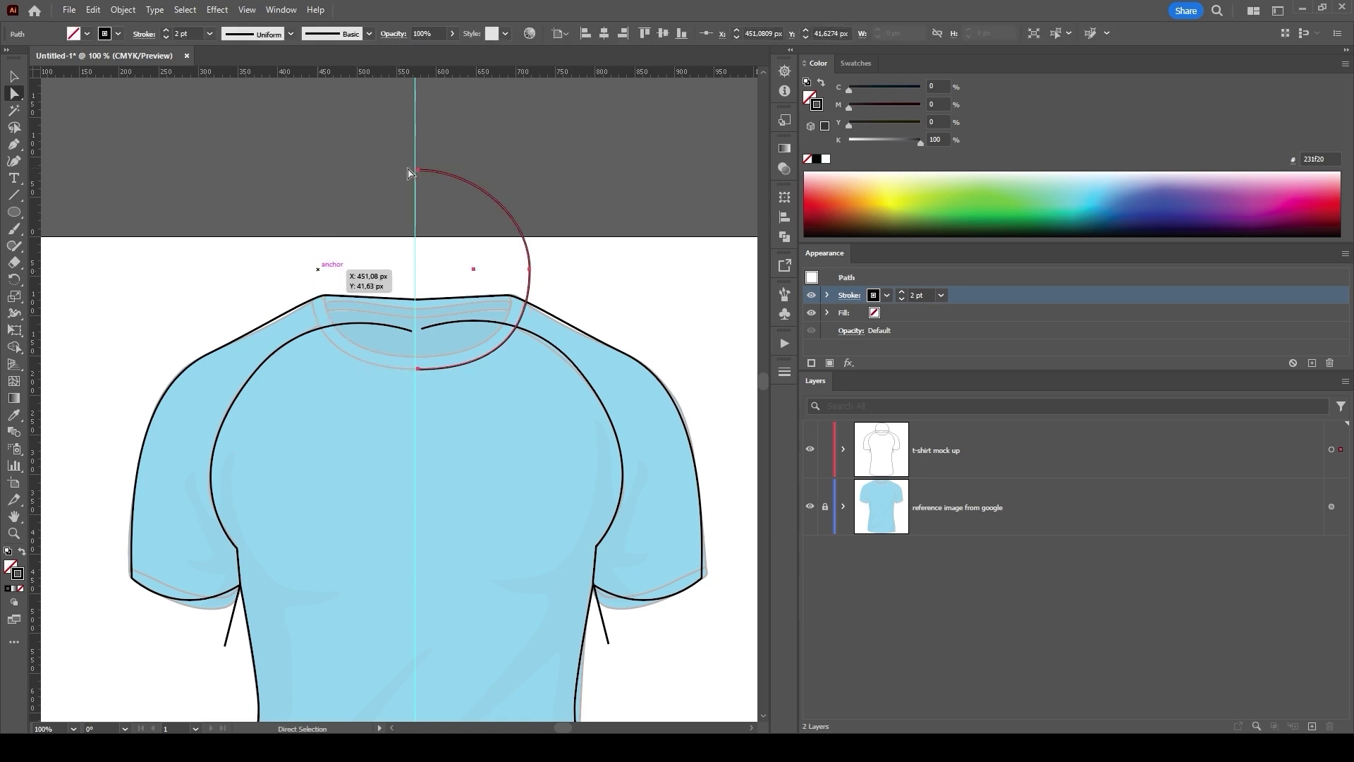
left_click(419, 170)
key("Delete")
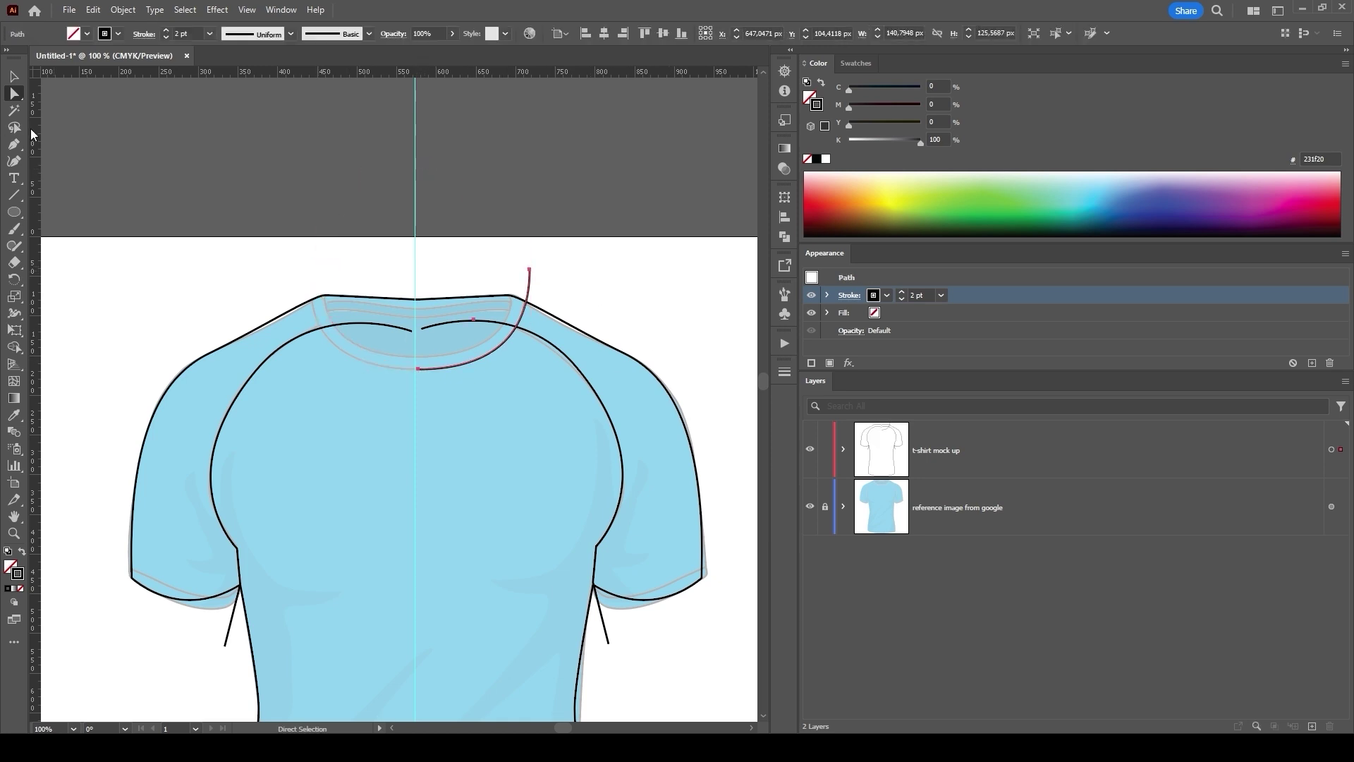
left_click(14, 77)
left_click(511, 344)
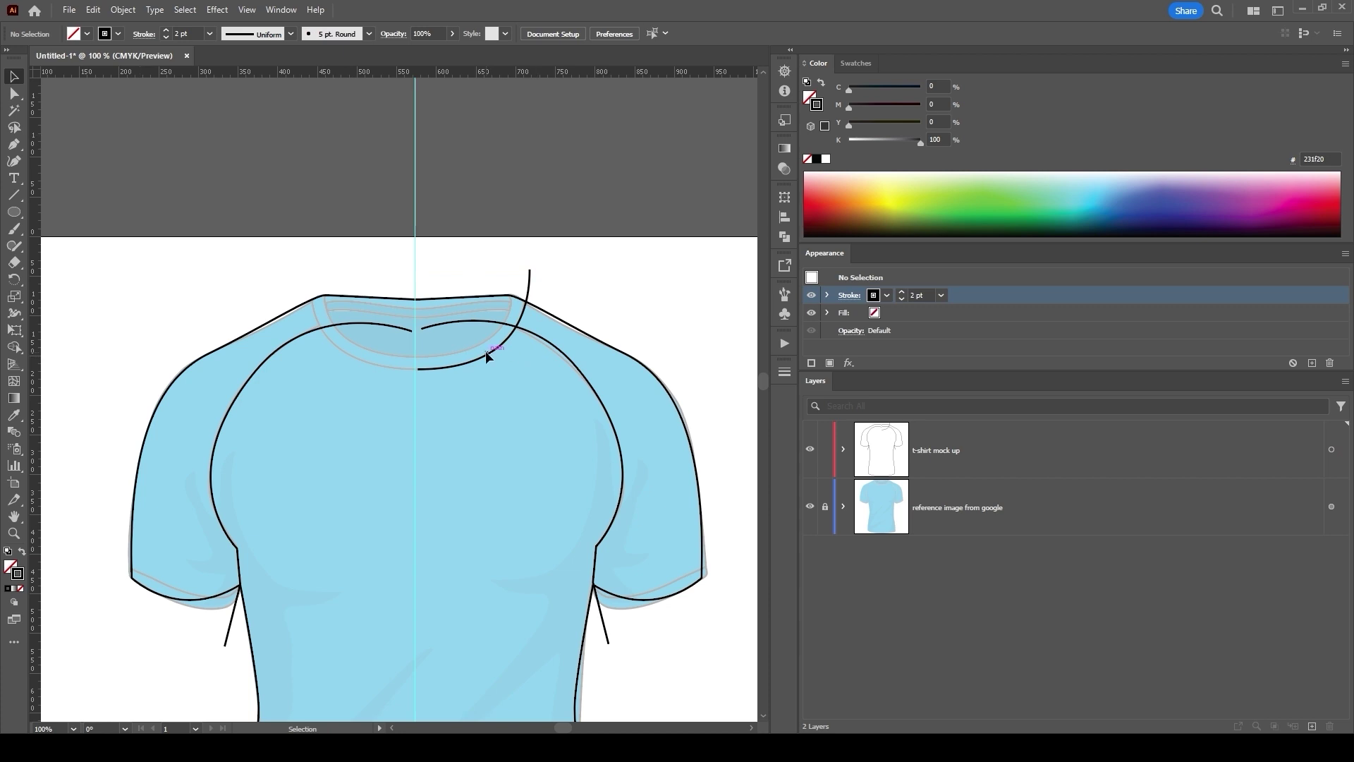
- Zoom to the collar and copy and paste the neckline arc
left_click(485, 356)
key("ctrl+equal")
mouse_move(327, 424)
left_mouse_down()
mouse_move(409, 519)
mouse_move(441, 477)
mouse_move(417, 477)
left_mouse_up()
key("a")
key("v")
left_click(94, 10)
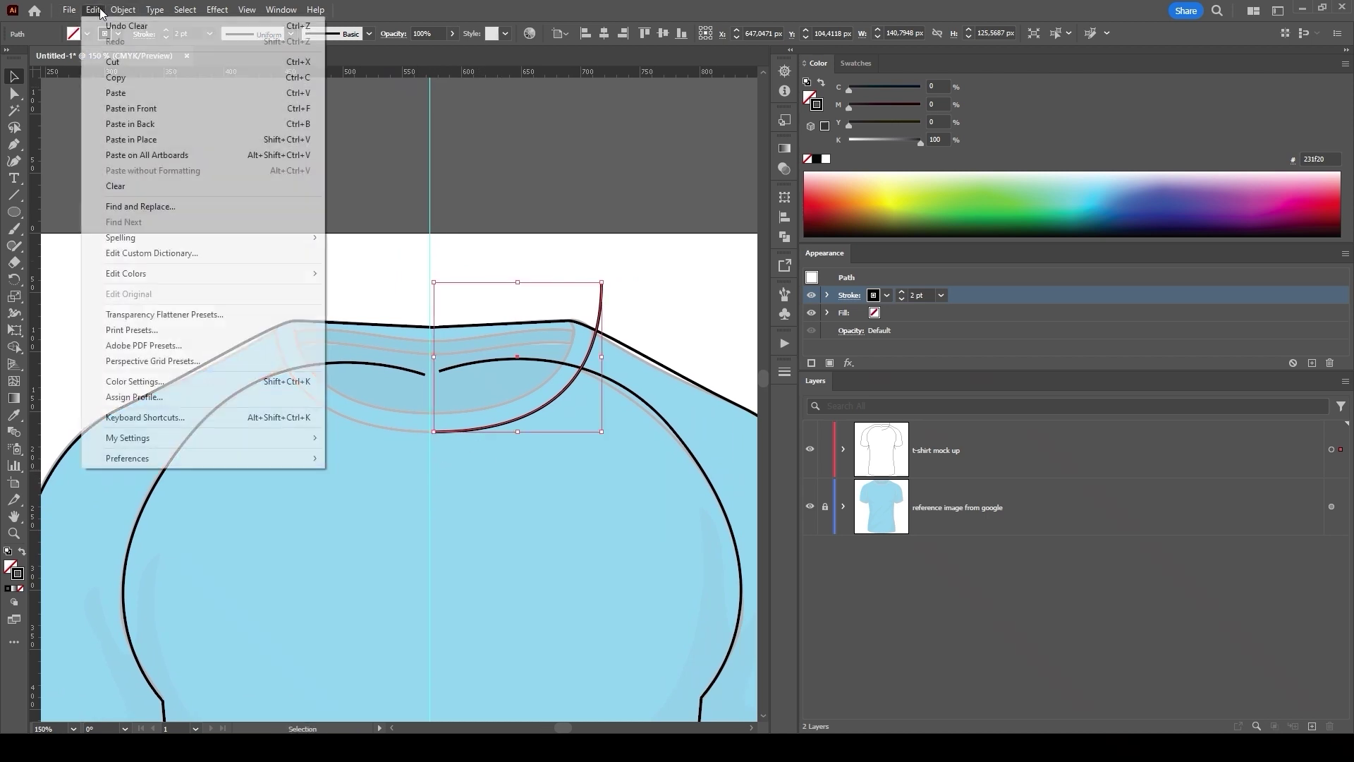
left_click(129, 79)
left_click(94, 9)
left_click(129, 91)
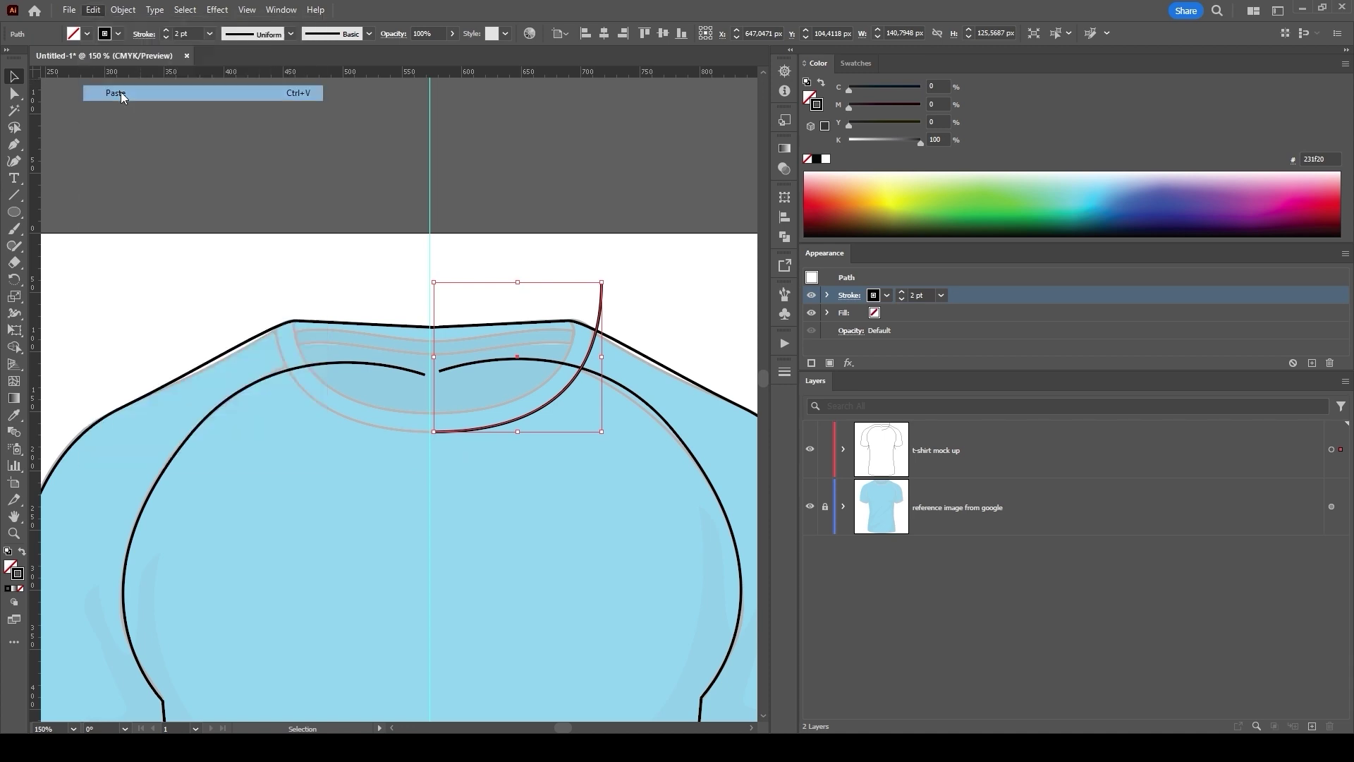
- Reflect the pasted arc vertically and move it left of the centre guide
left_click(481, 594)
left_click(439, 498)
left_click(123, 9)
mouse_move(149, 26)
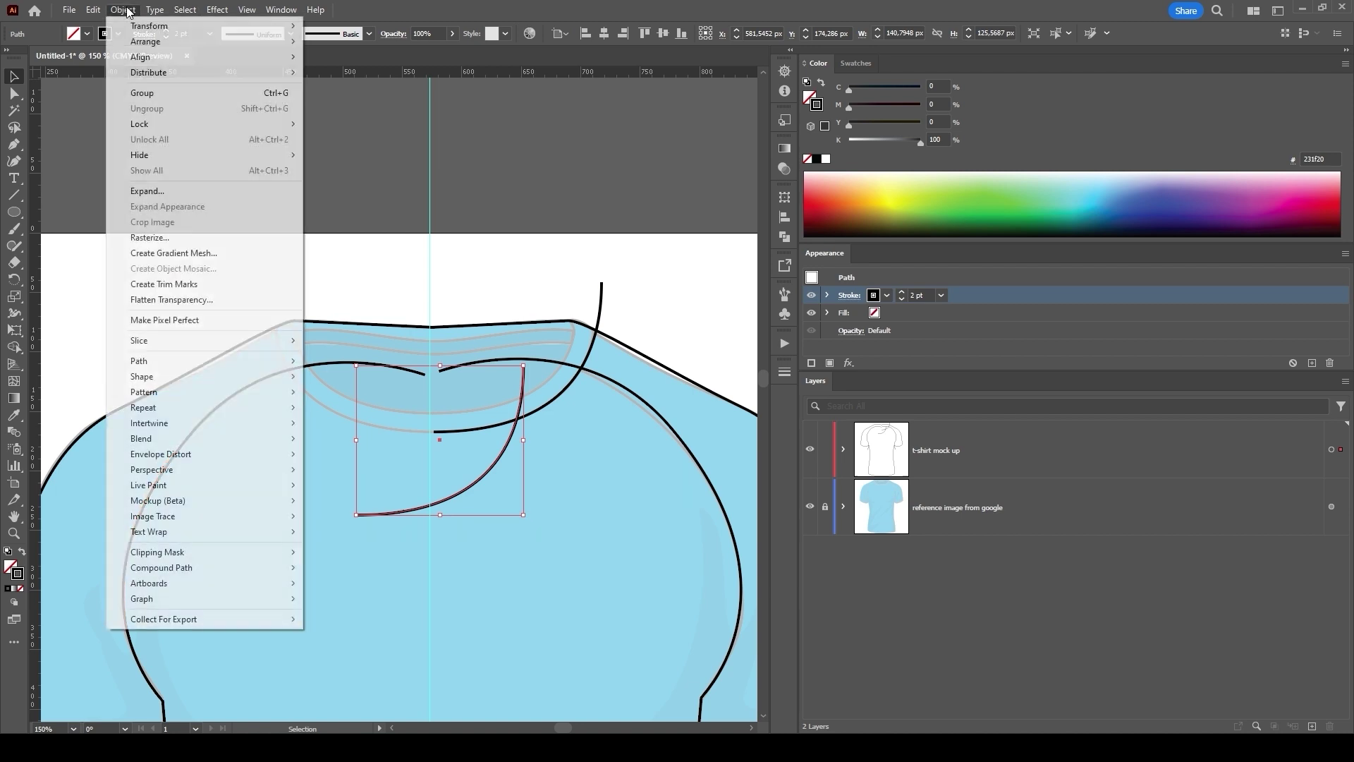
left_click(349, 76)
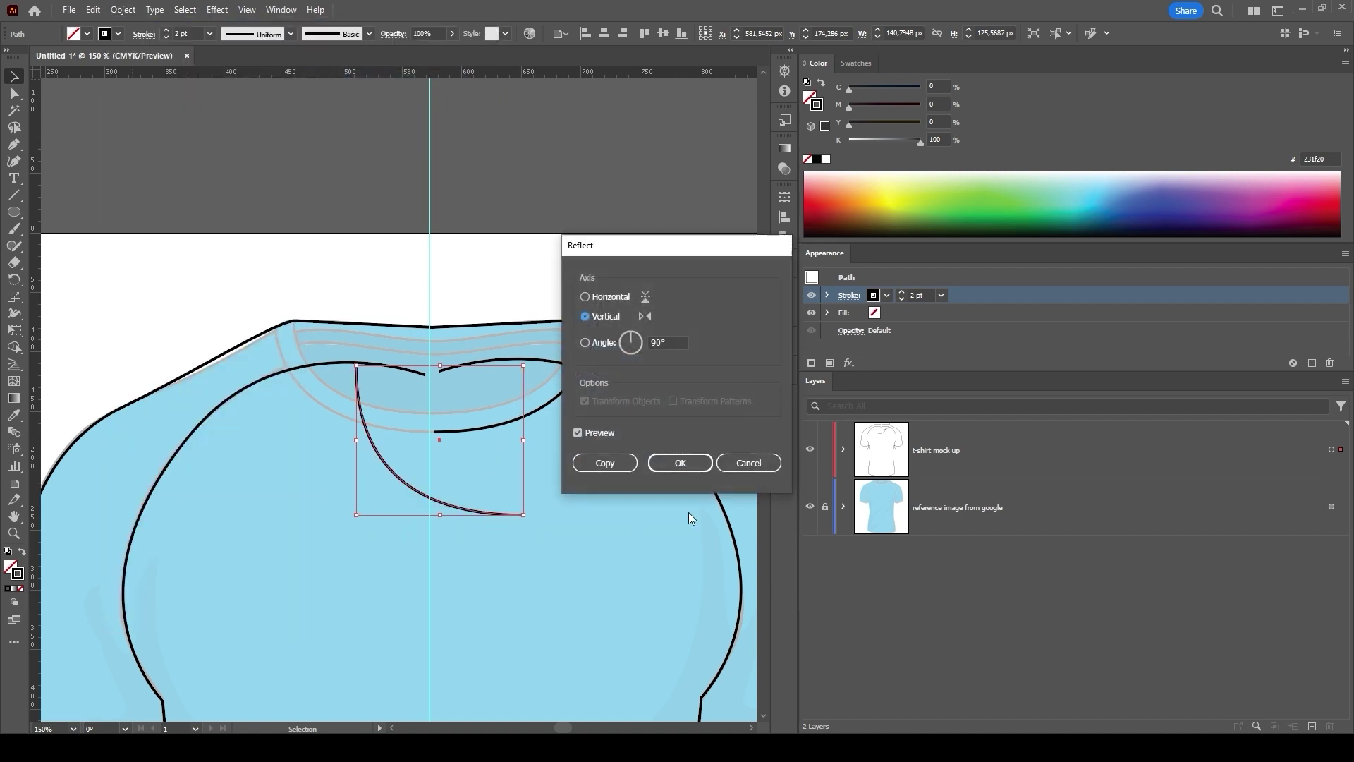
left_click(680, 464)
left_click_drag(452, 511, 366, 428)
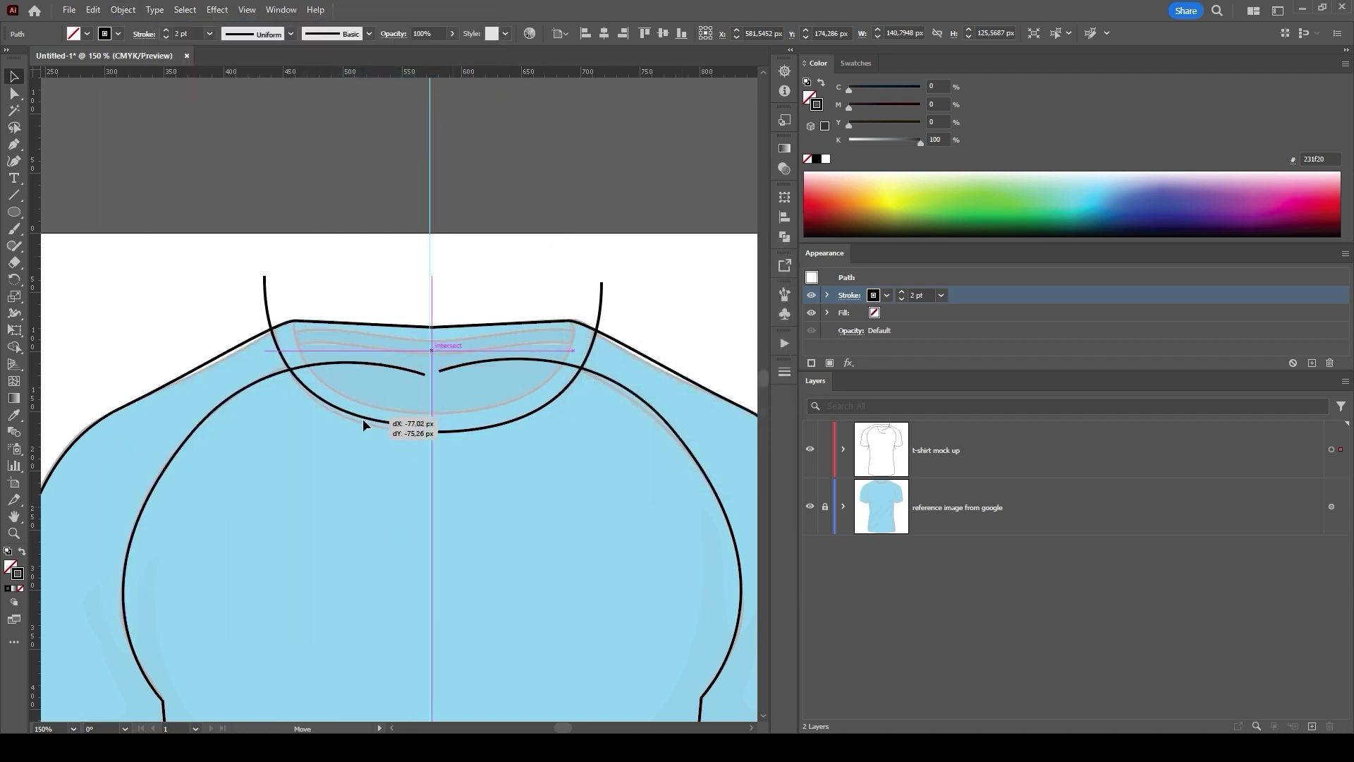
key("Left")
key("Left")
key("Left")
key("Left")
key("Left")
key("Left")
key("Left")
- Check the joined neckline curve's anchor points with Direct Selection and deselect
left_click(419, 485)
left_click(19, 95)
left_click(414, 430)
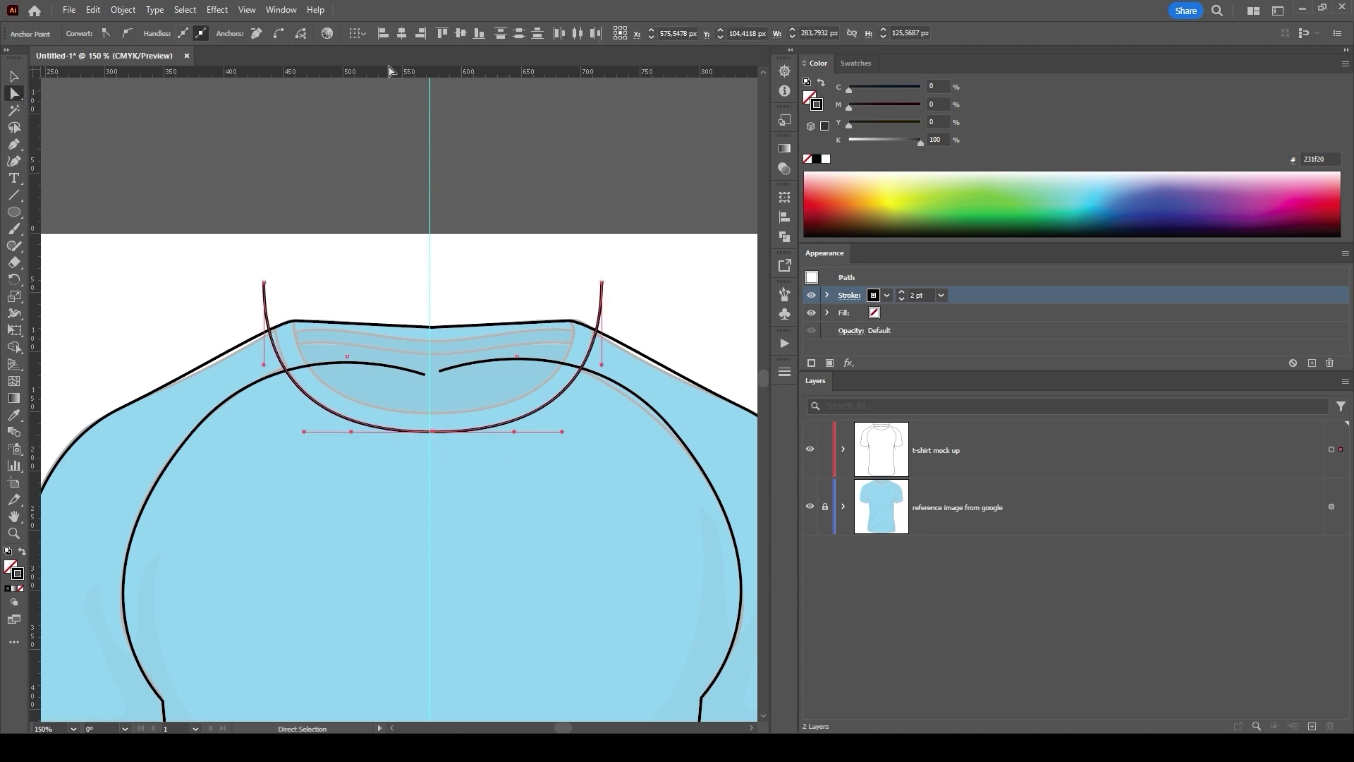
left_click(351, 179)
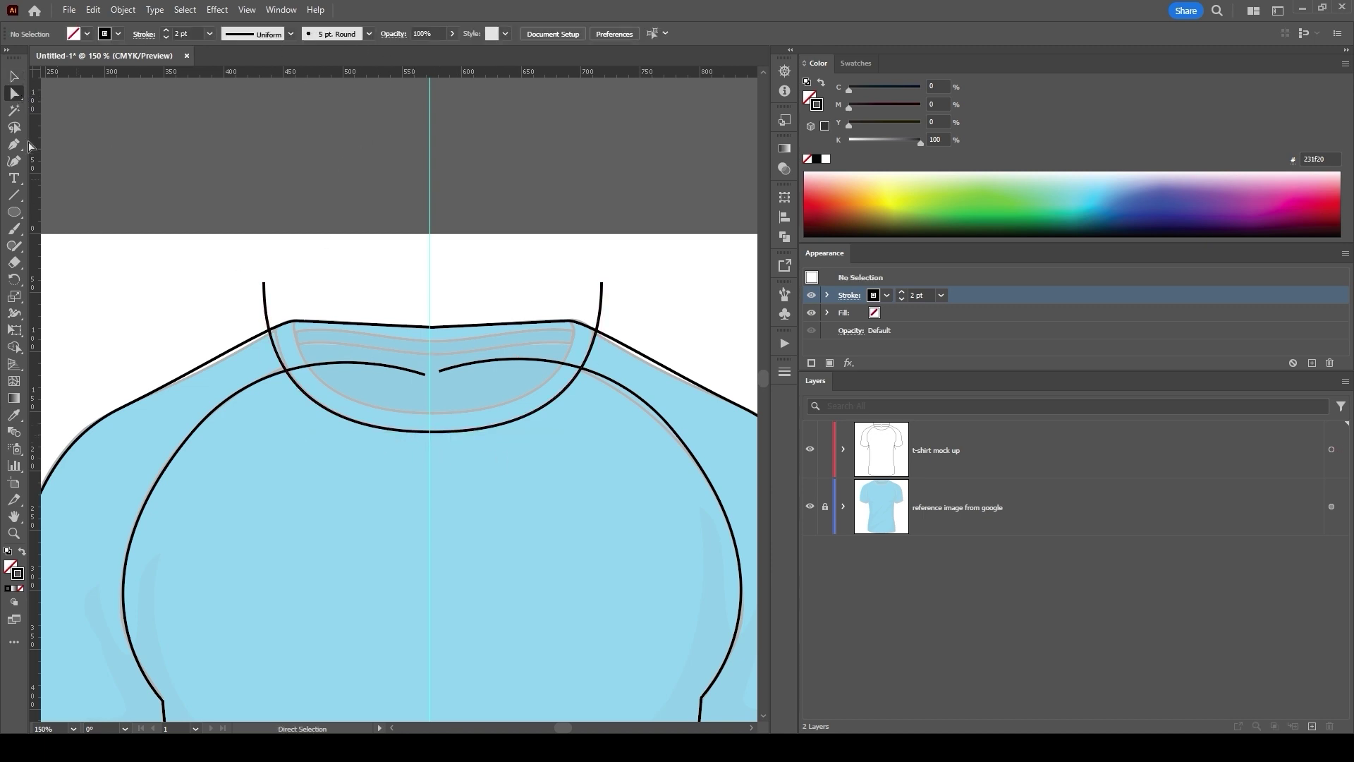
left_click(16, 77)
- Duplicate the neckline curve and move the copy up above the original
left_click(470, 428)
left_click(93, 11)
left_click(116, 77)
left_click(93, 11)
left_click(116, 94)
left_click_drag(483, 508, 513, 398)
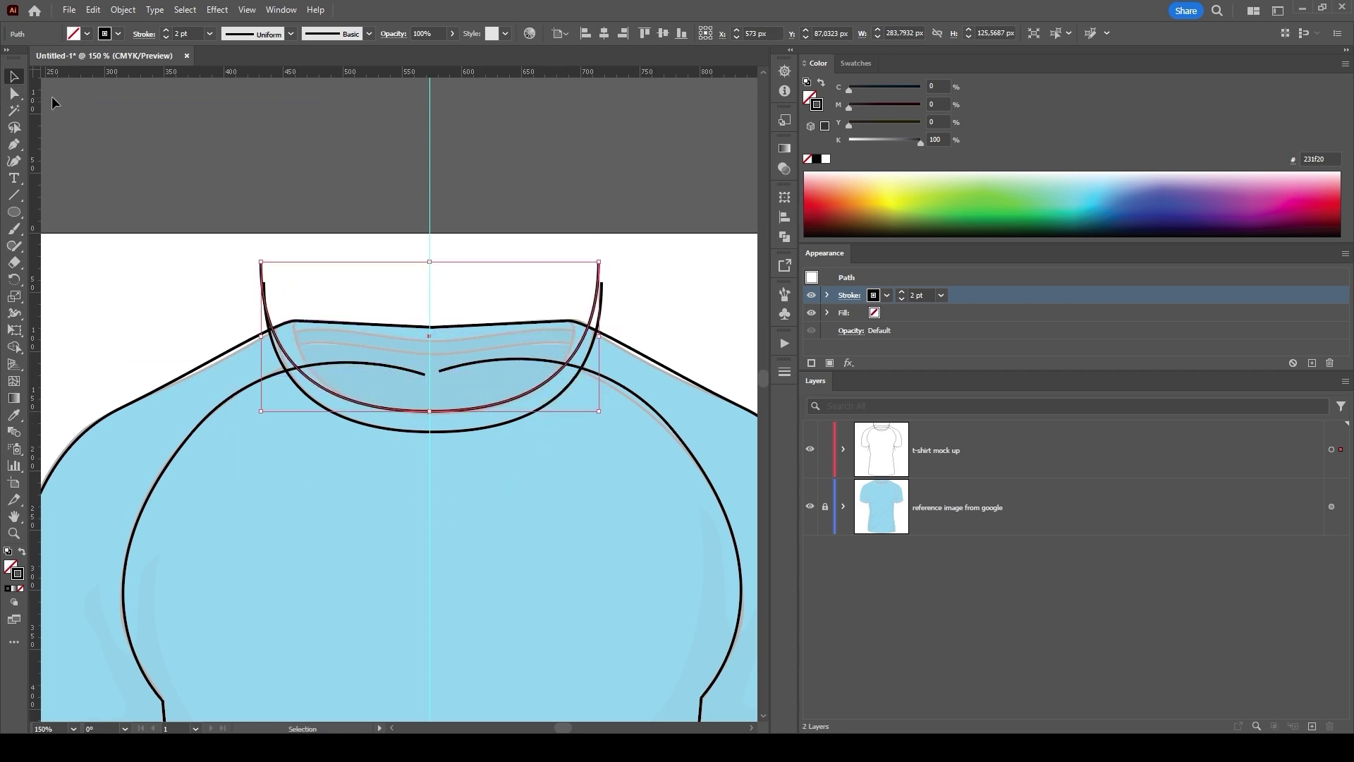
- Pull both endpoints of the copy inward to form a narrower inner collar curve, then view the whole shirt
key("a")
left_click_drag(599, 263, 580, 272)
left_click_drag(264, 263, 288, 269)
left_click(112, 297)
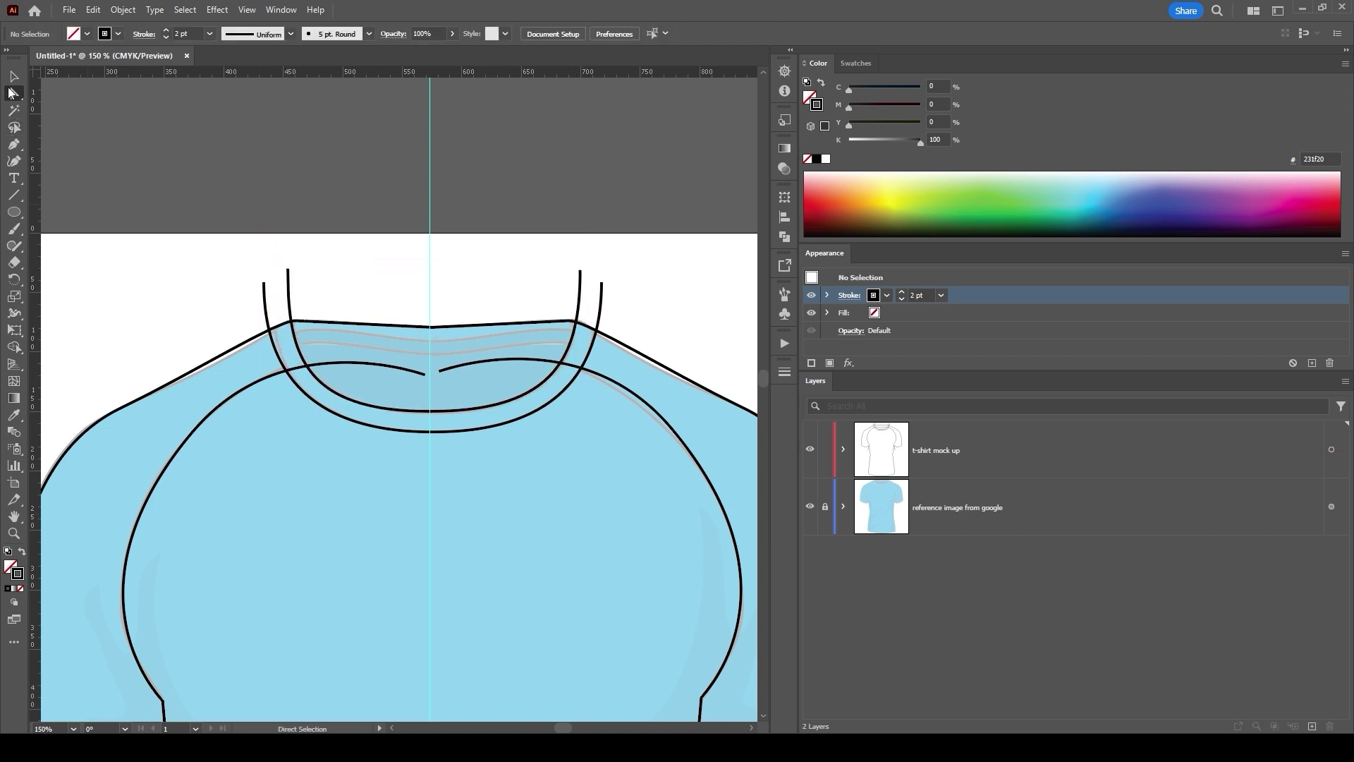
left_click(14, 76)
key("ctrl+minus")
key("ctrl+minus")
left_click_drag(397, 509, 384, 344)
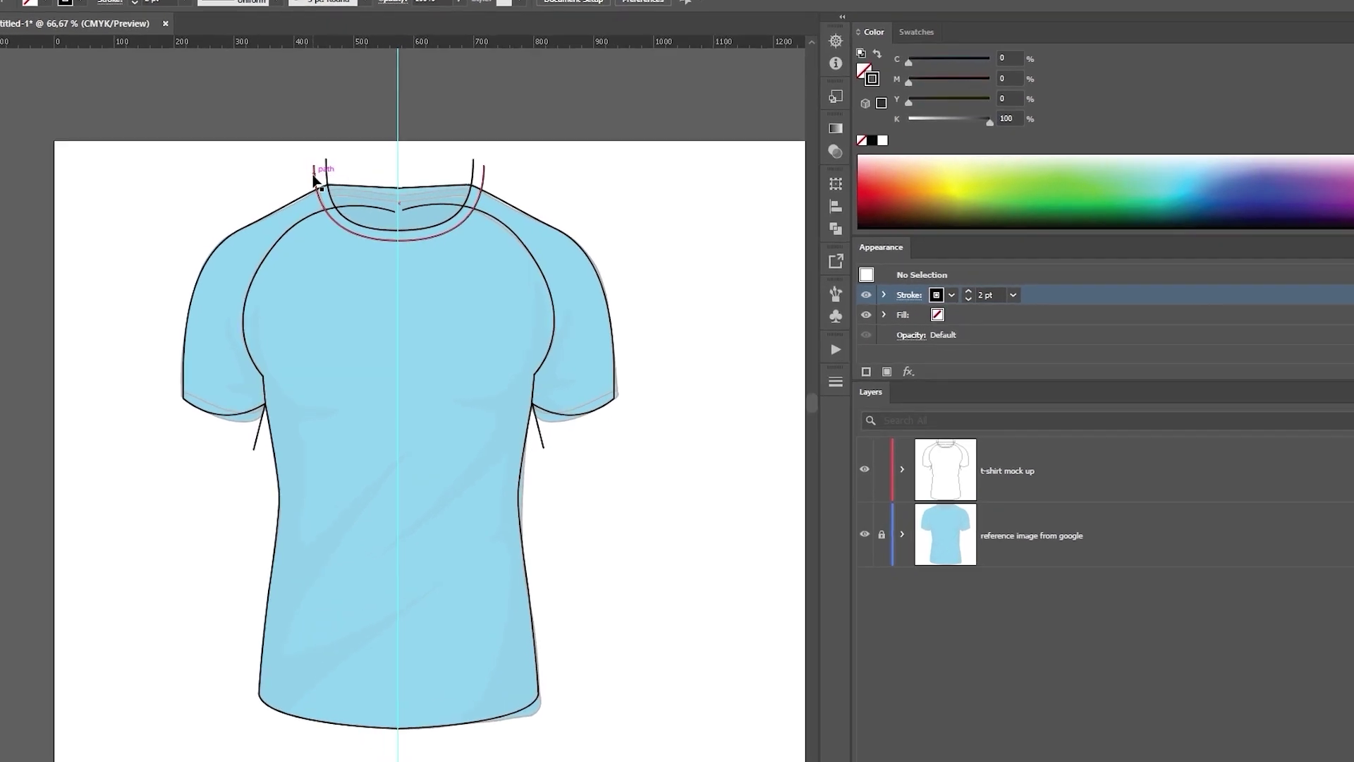
- Divide the neckline curves with the shirt outline via Pathfinder and ungroup the pieces
left_click(335, 193)
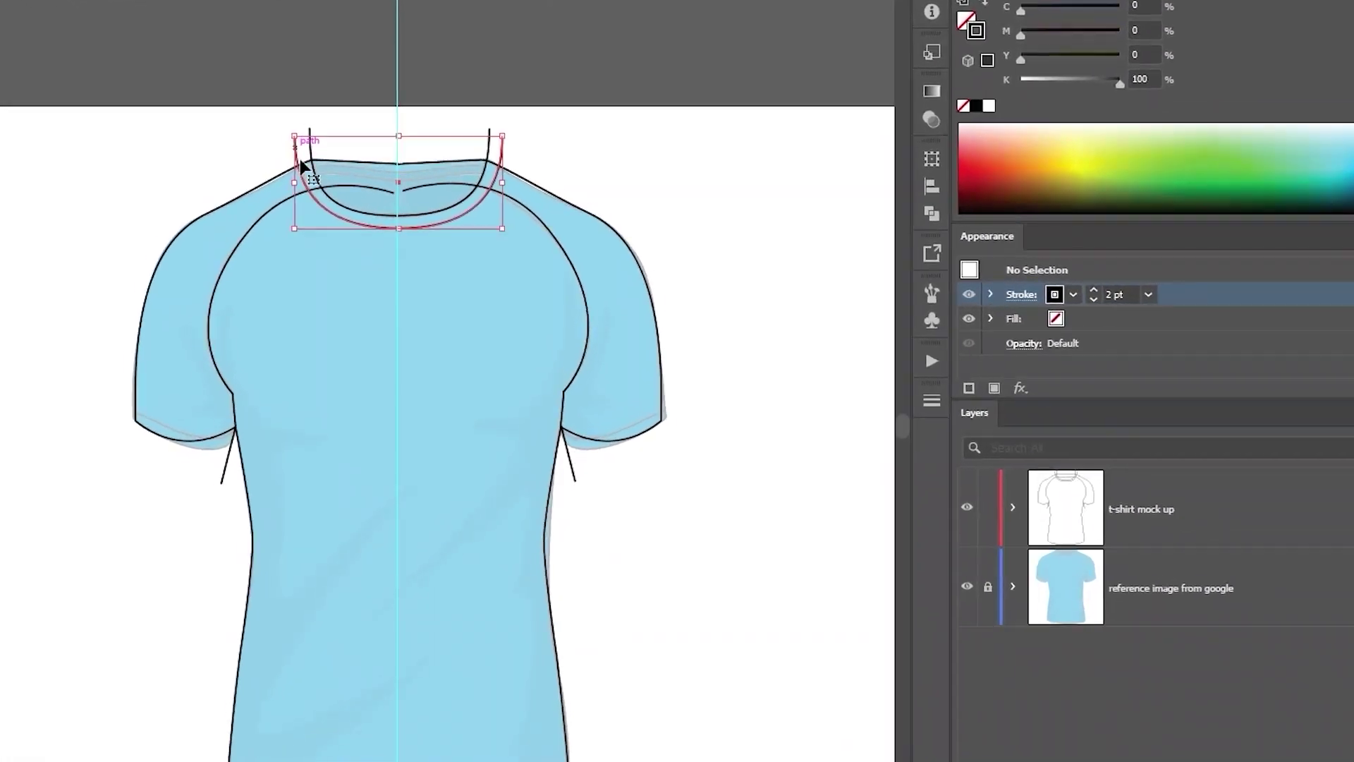
key("ctrl+a")
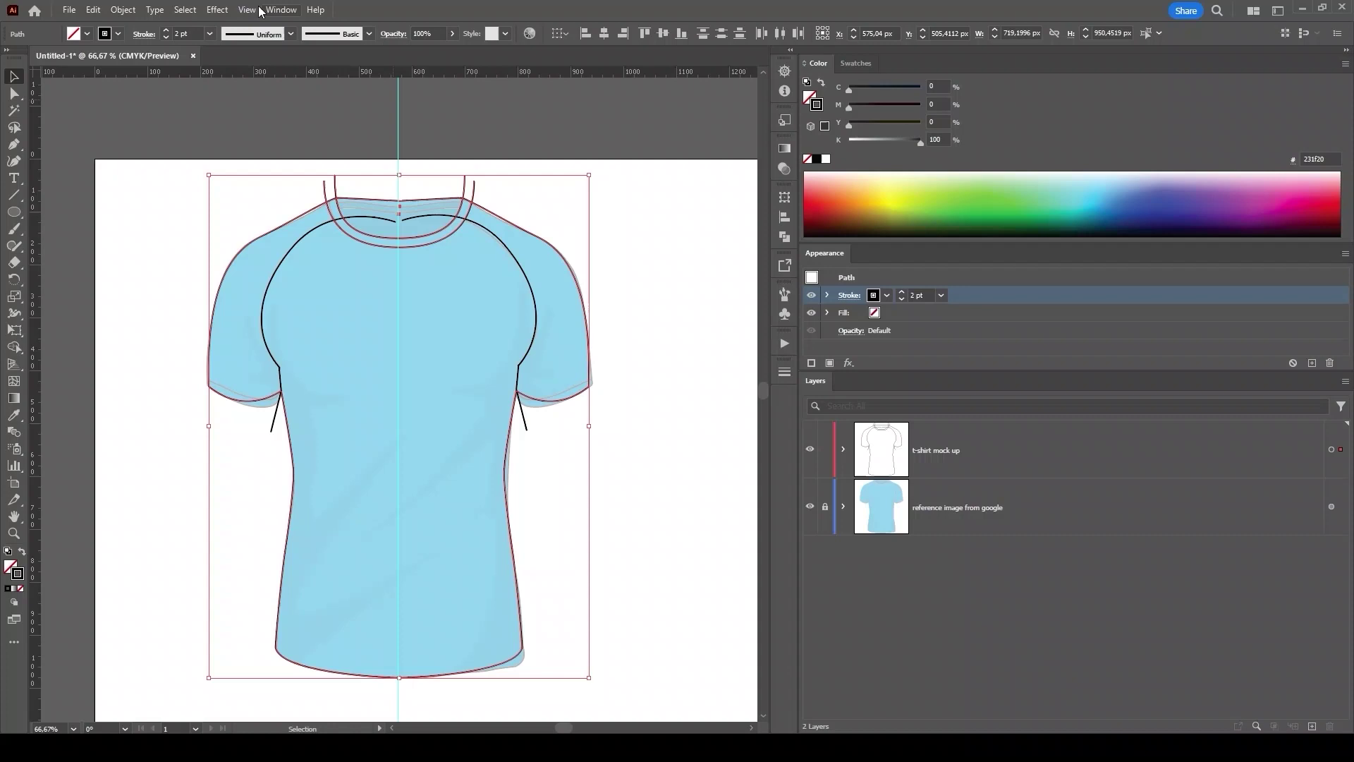
left_click(280, 10)
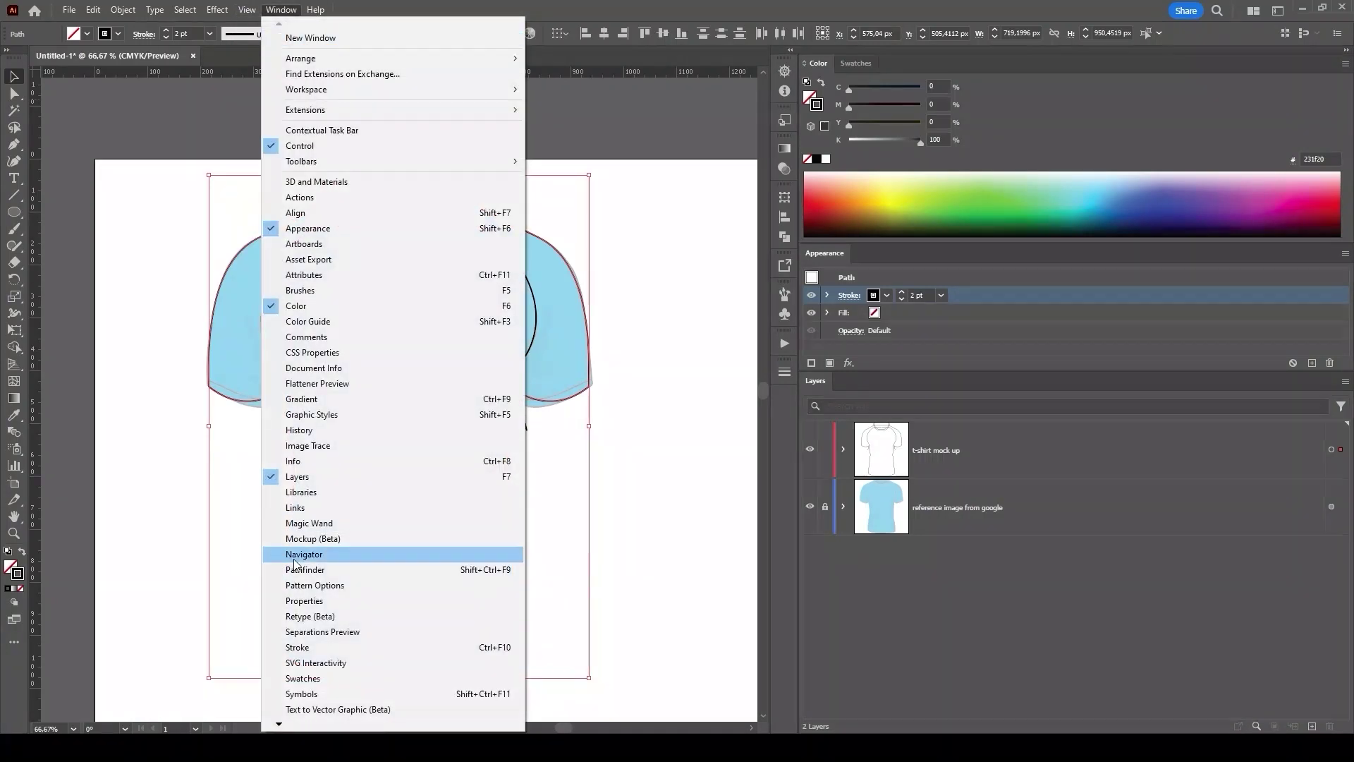
left_click(307, 570)
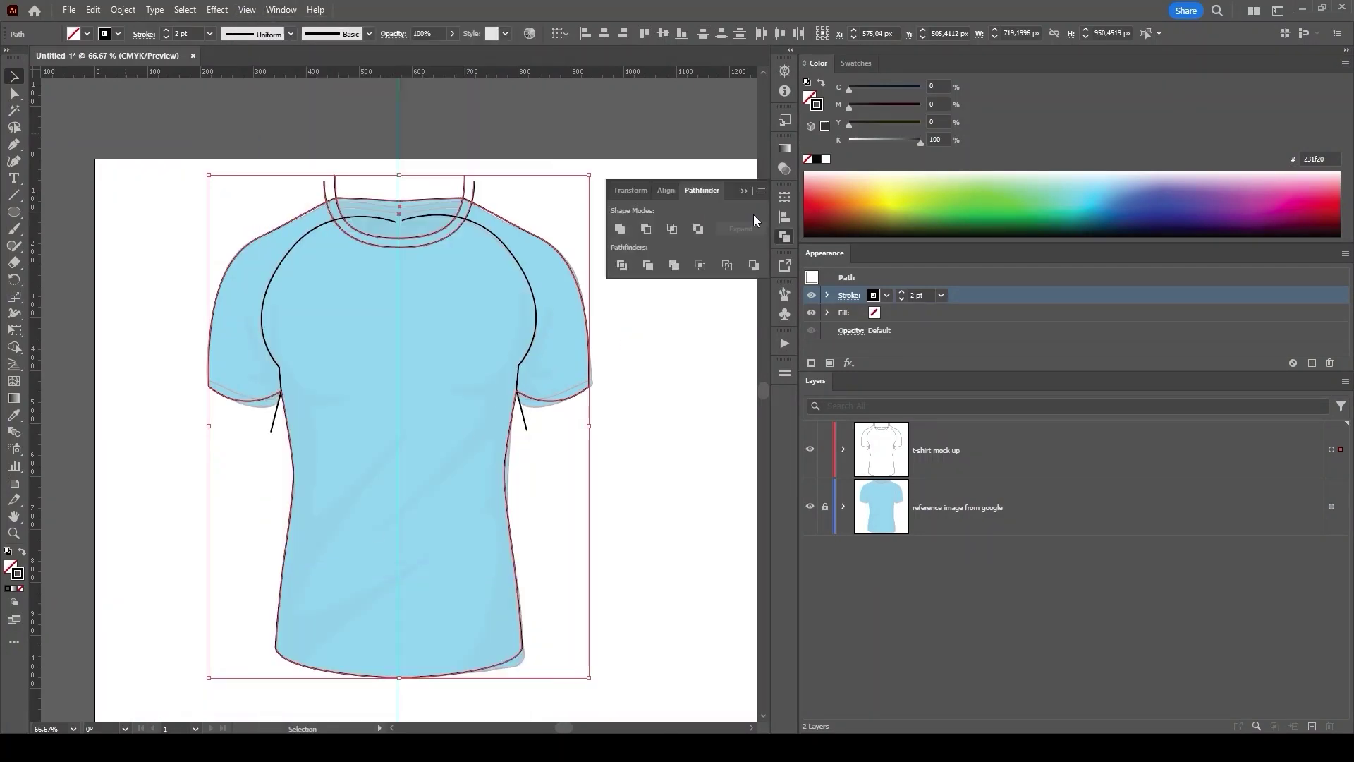
left_click(620, 267)
right_click(467, 284)
left_click(508, 469)
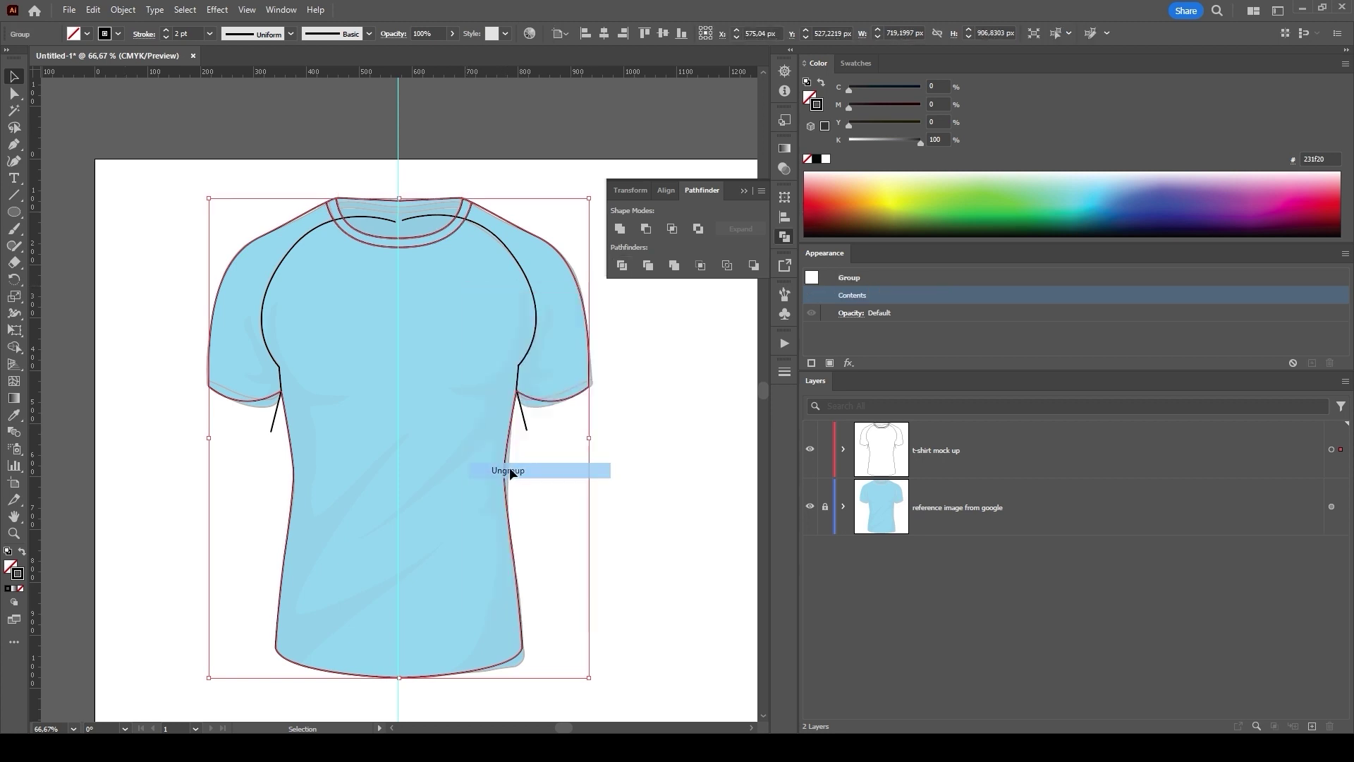
left_click(538, 309)
- Divide the shirt outline with the raglan seam curve and ungroup the resulting pieces
left_click(526, 243)
left_click(290, 247, "shift")
left_click(622, 265)
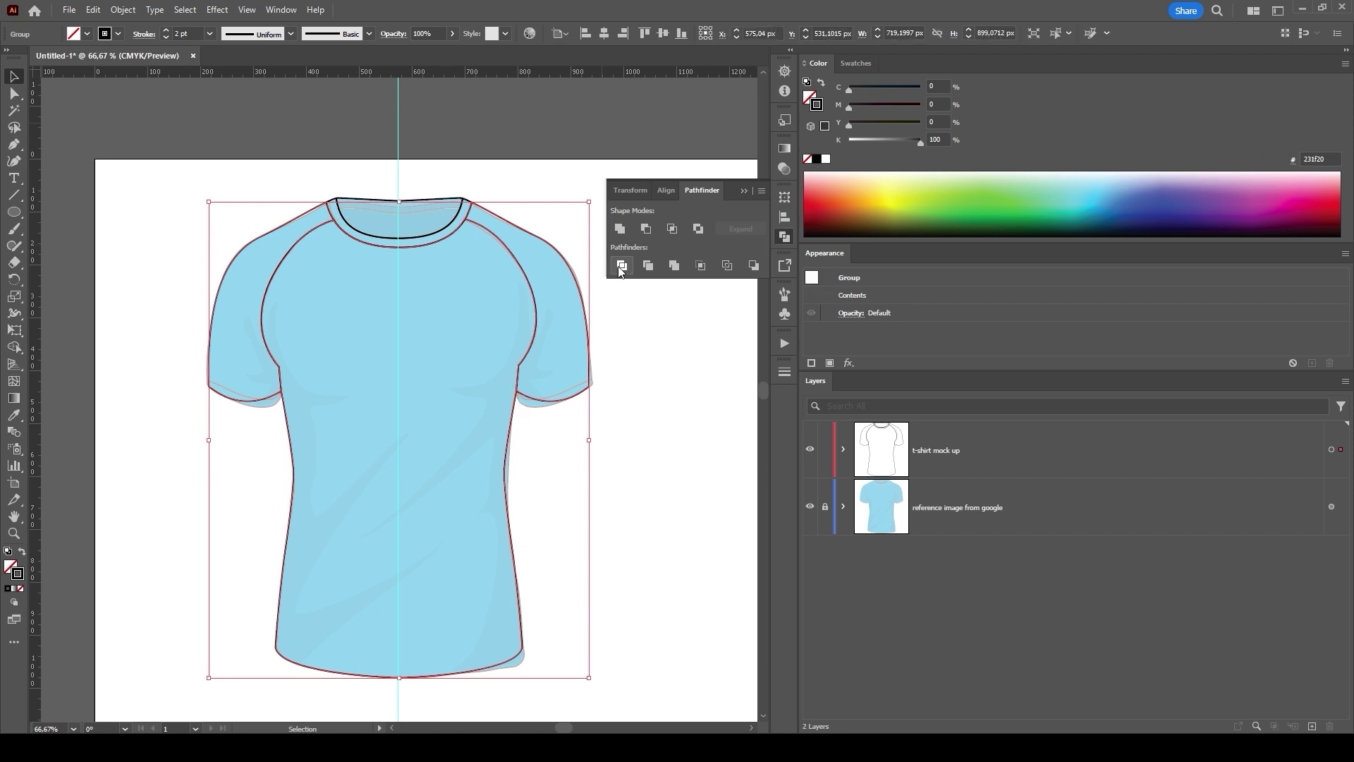
right_click(440, 336)
left_click(478, 520)
left_click(538, 388)
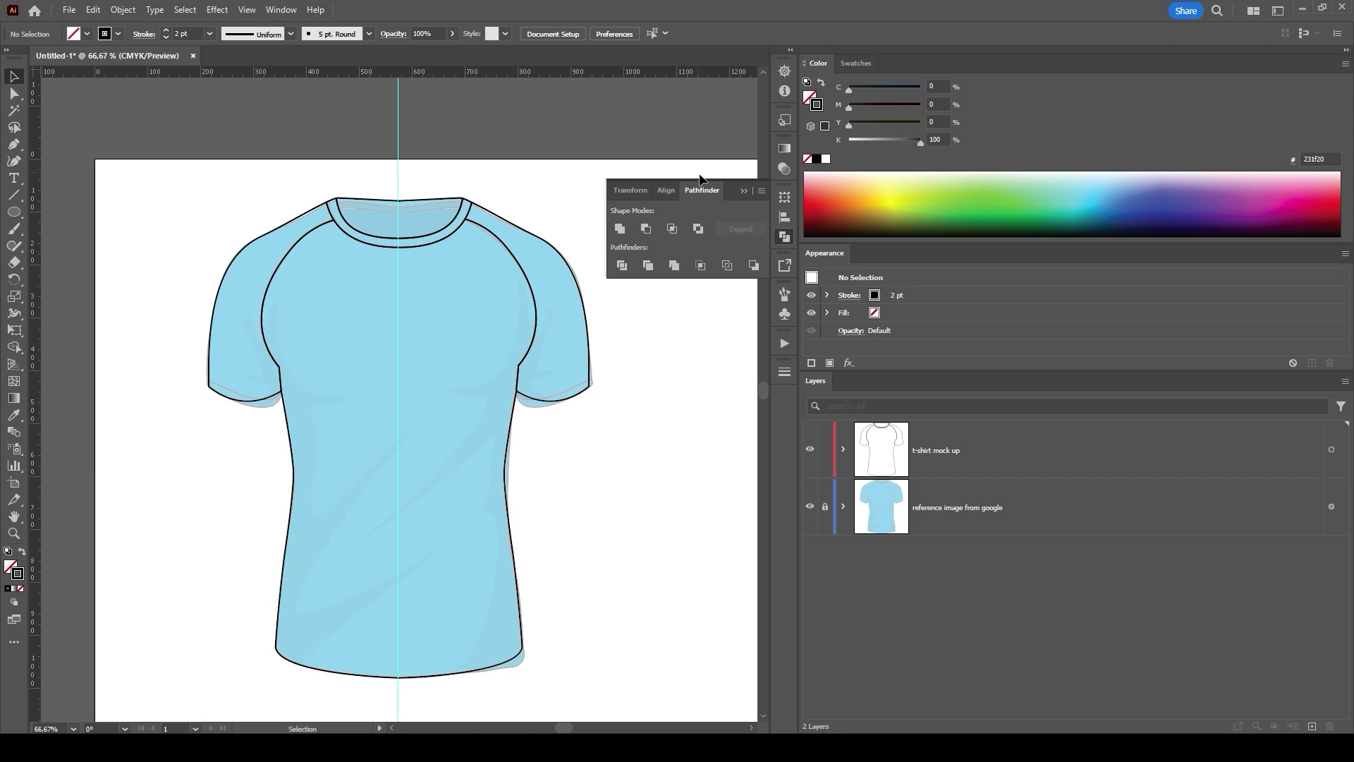
left_click(384, 341)
scroll(364, 296, "up", 3)
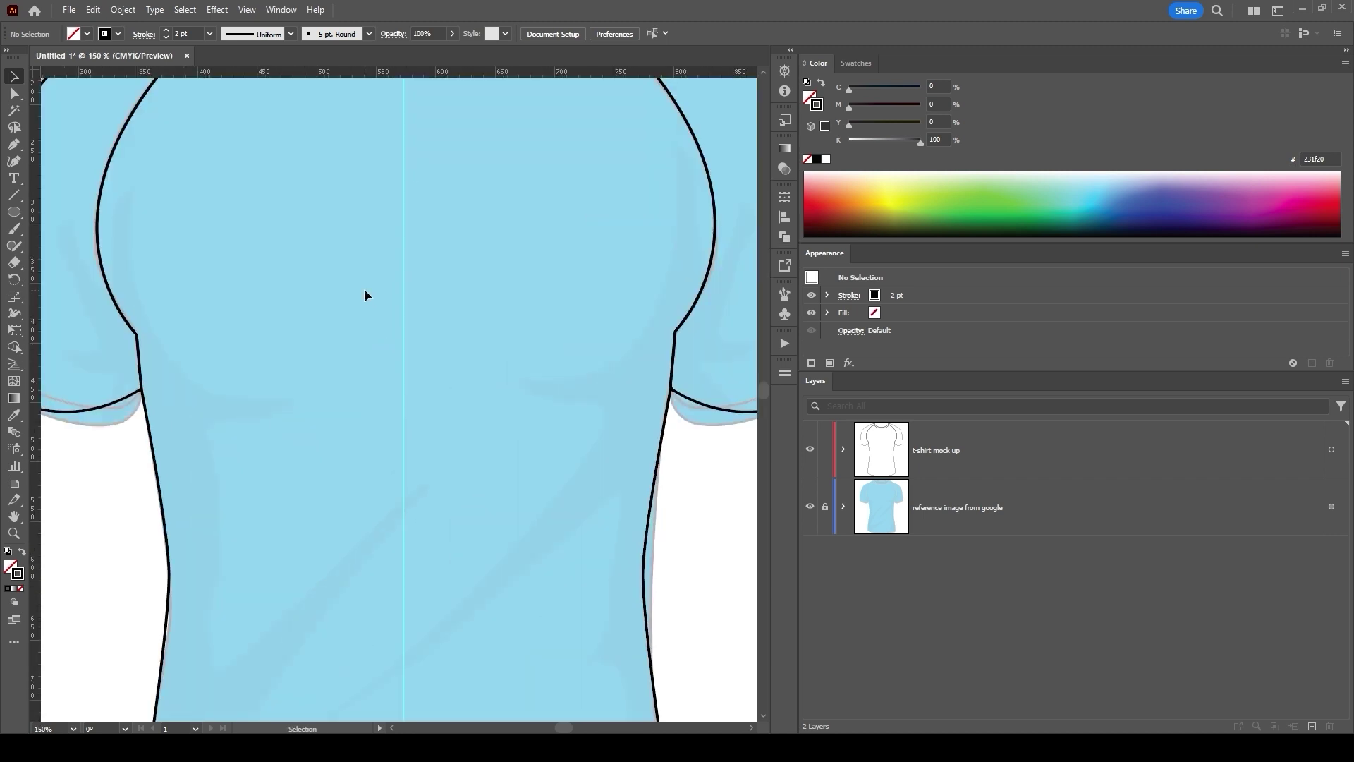
scroll(387, 466, "up", 2)
scroll(386, 467, "up", 2)
- Pen-draw half of the back neckline curve along the top of the collar opening
left_click(14, 146)
left_click_drag(252, 290, 298, 280)
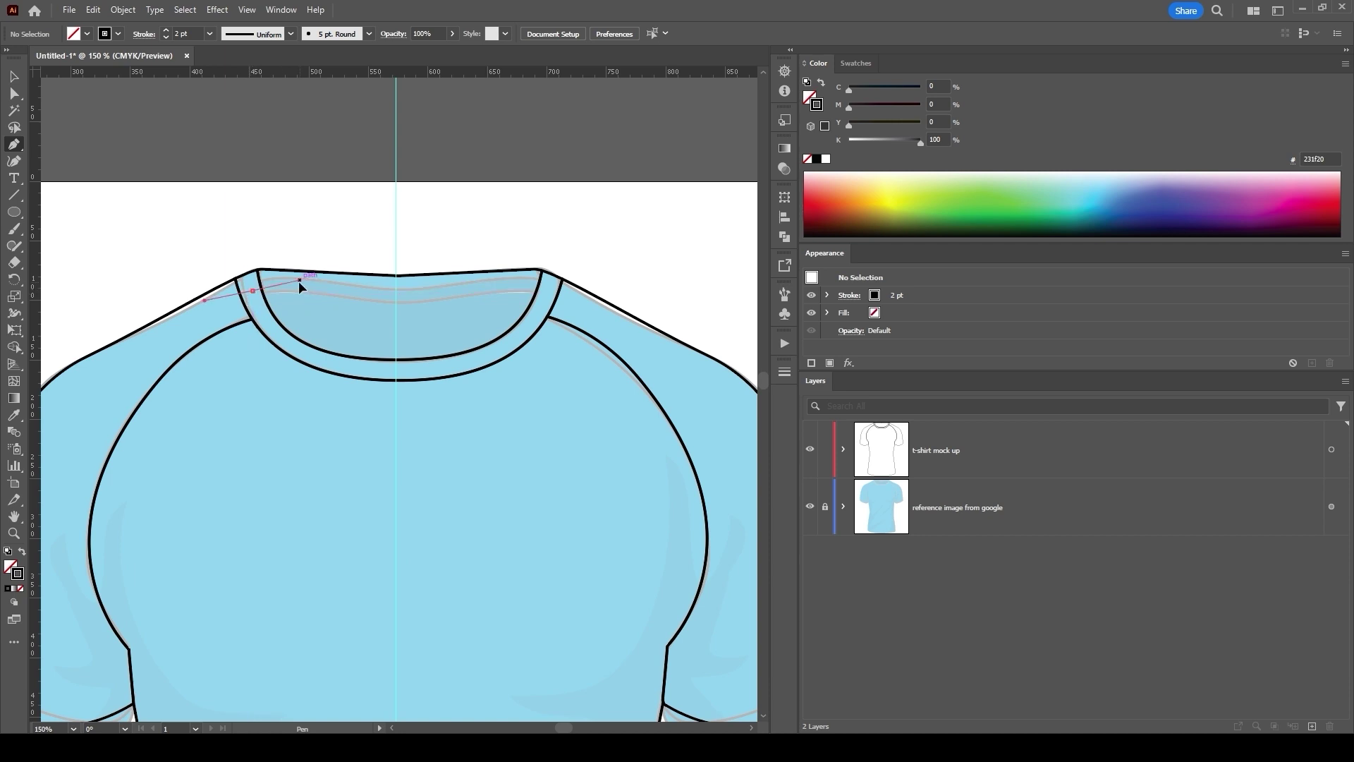
left_click_drag(395, 291, 450, 287)
left_click(452, 293)
key("ctrl+shift+a")
left_click(19, 76)
- Duplicate the half curve, reflect it across a vertical axis and place it in the collar
left_click(369, 288)
left_click(93, 11)
left_click(117, 78)
left_click(94, 10)
left_click(126, 107)
left_click(123, 10)
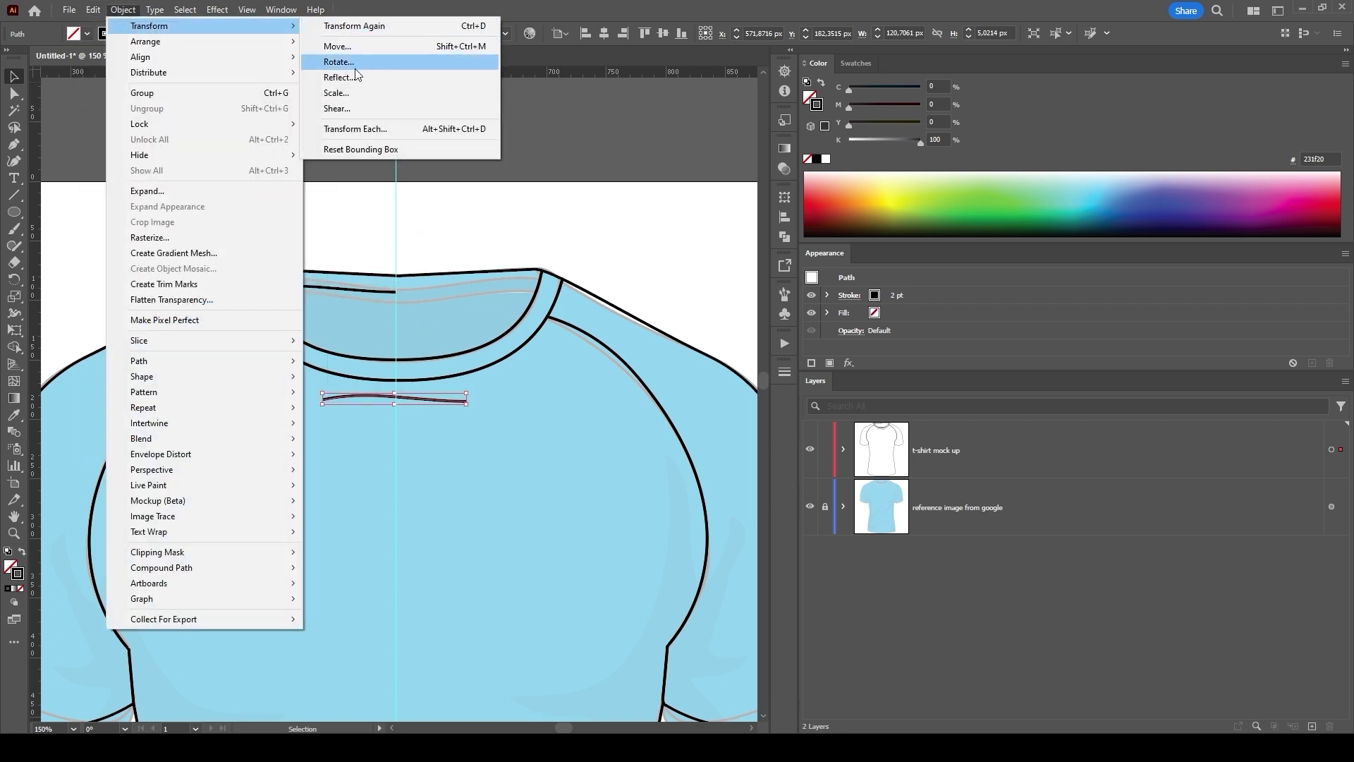
left_click(358, 77)
left_click(662, 459)
left_click_drag(427, 395, 503, 291)
left_click(445, 329)
- Nudge the mirrored half so both collar halves meet cleanly at the centre
left_click_drag(435, 285, 445, 286)
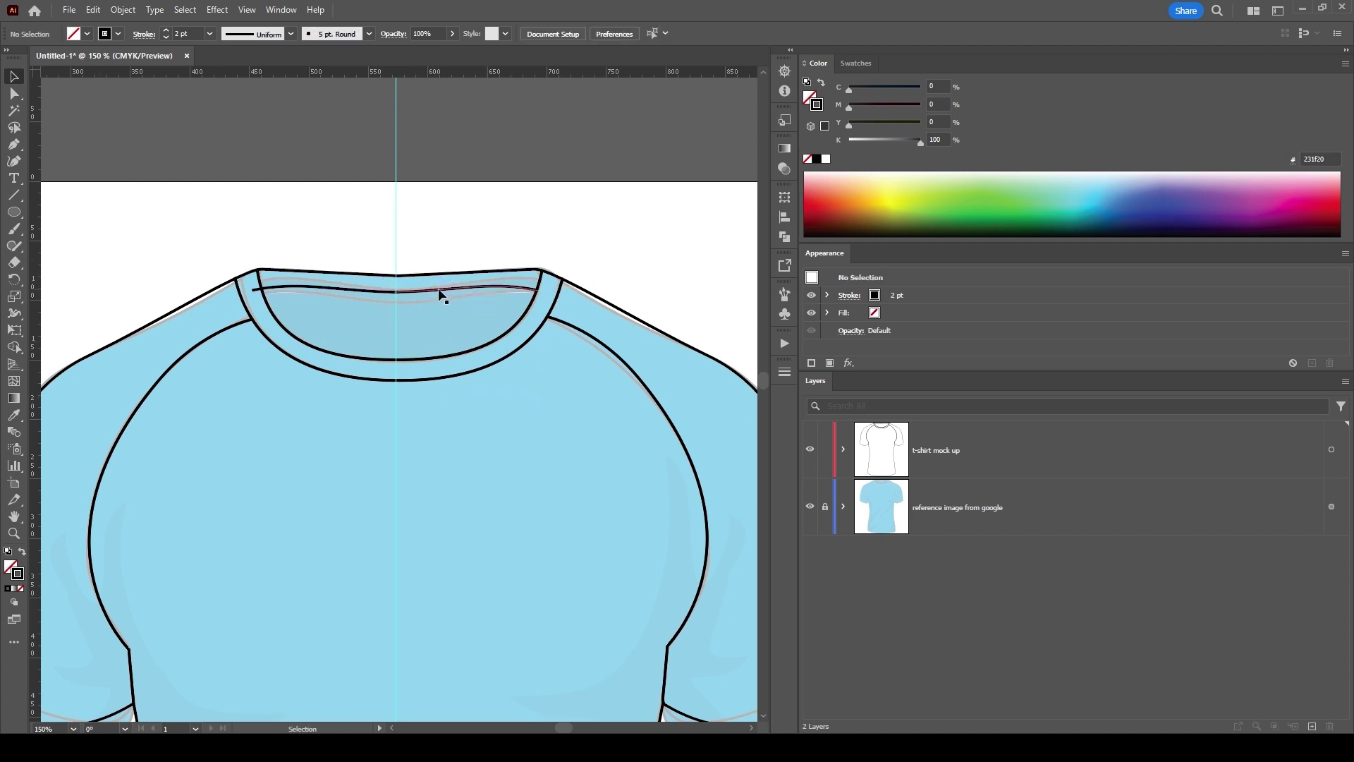
key("a")
left_click_drag(425, 321, 318, 97)
key("v")
left_click_drag(433, 298, 429, 287)
left_click(333, 336)
- Divide the collar where the back neckline crosses it and ungroup the pieces
left_click(373, 281)
left_click(247, 10)
left_click(349, 572)
left_click(621, 264)
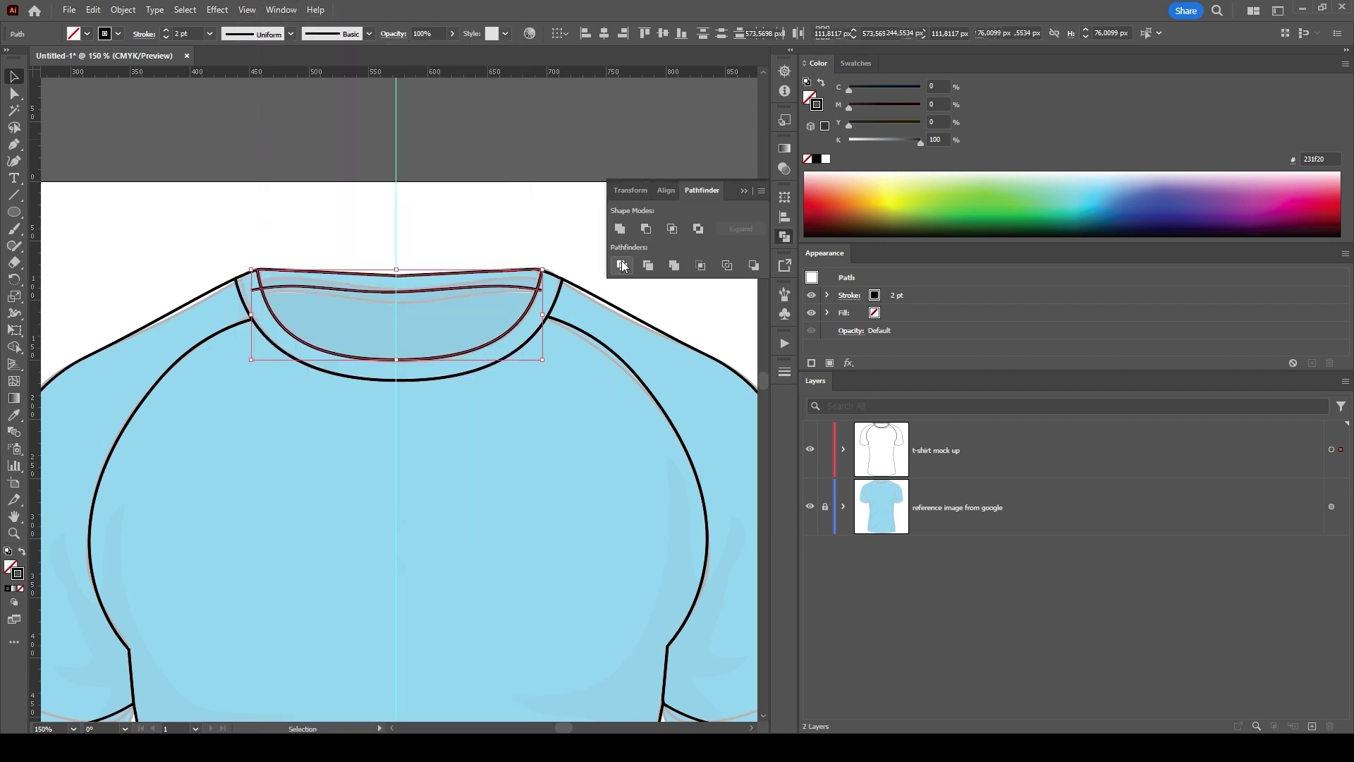
right_click(443, 298)
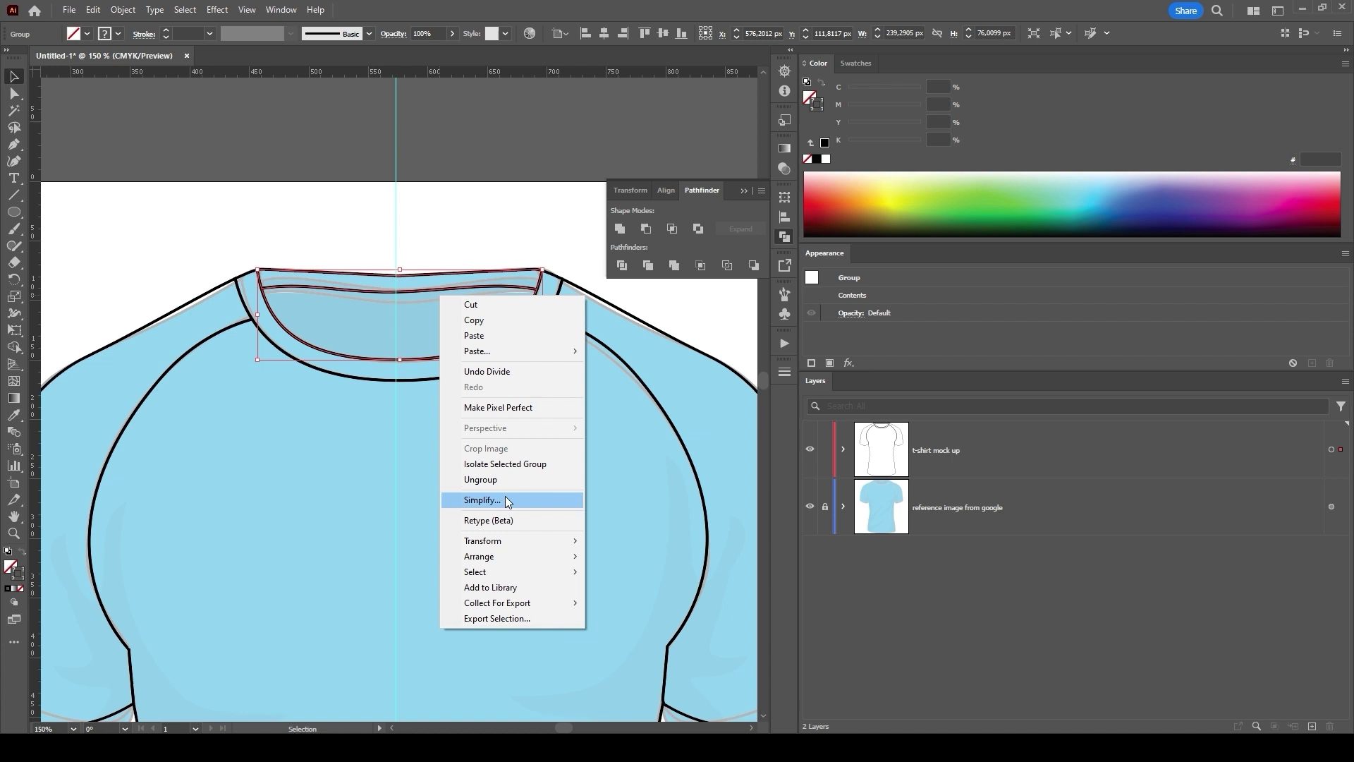
left_click(478, 480)
left_click(593, 228)
scroll(383, 363, "down", 3)
scroll(459, 396, "left", 2)
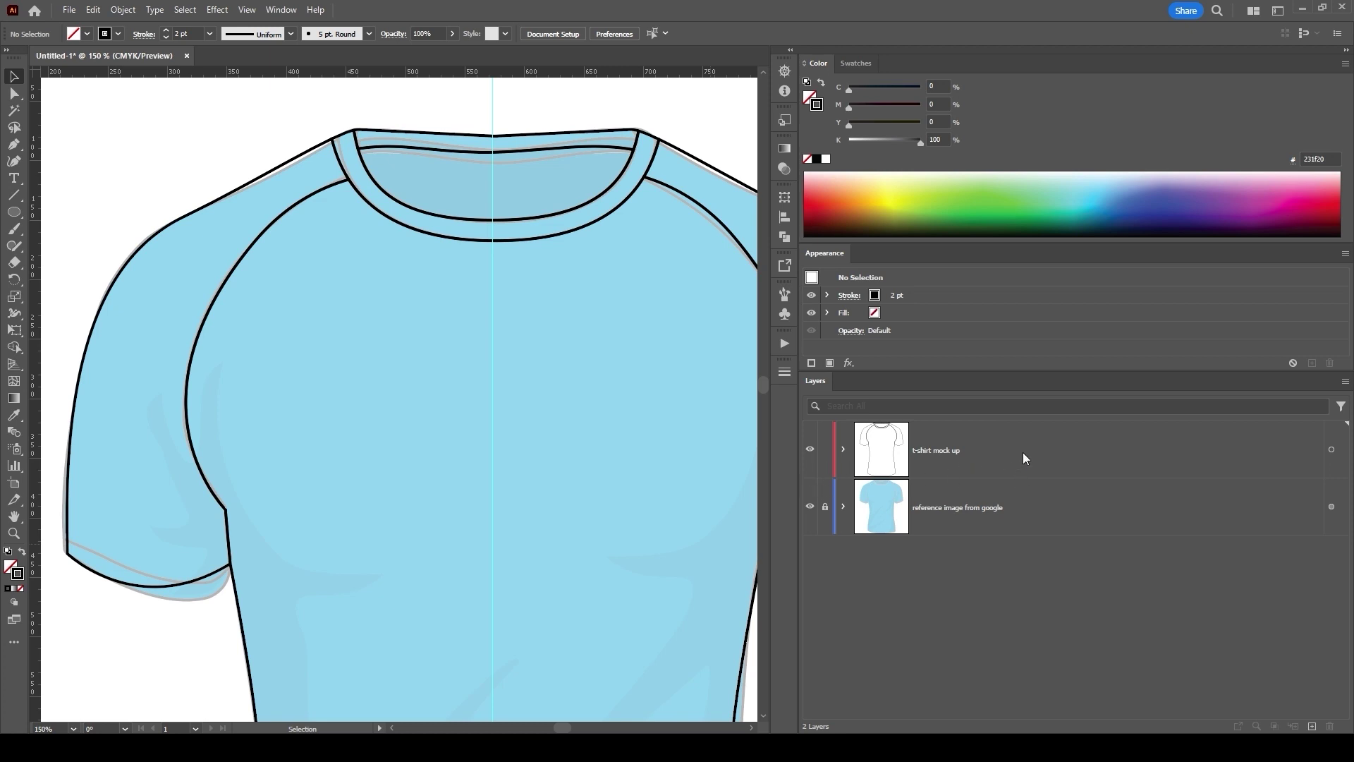
- On the t-shirt mock up layer, pen-draw a curved hem line across the left sleeve
left_click(979, 452)
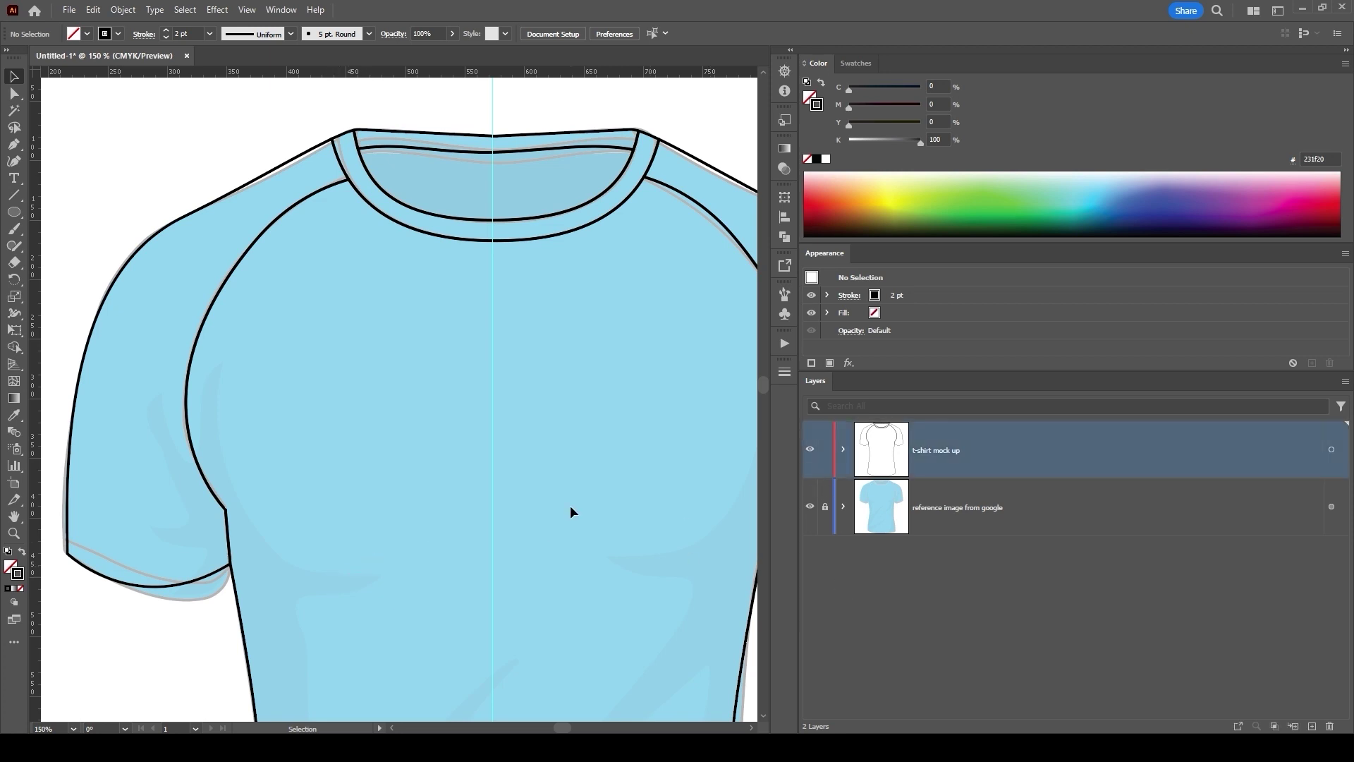
scroll(333, 495, "down", 2)
scroll(448, 430, "left", 1)
left_click(14, 144)
left_click(121, 460)
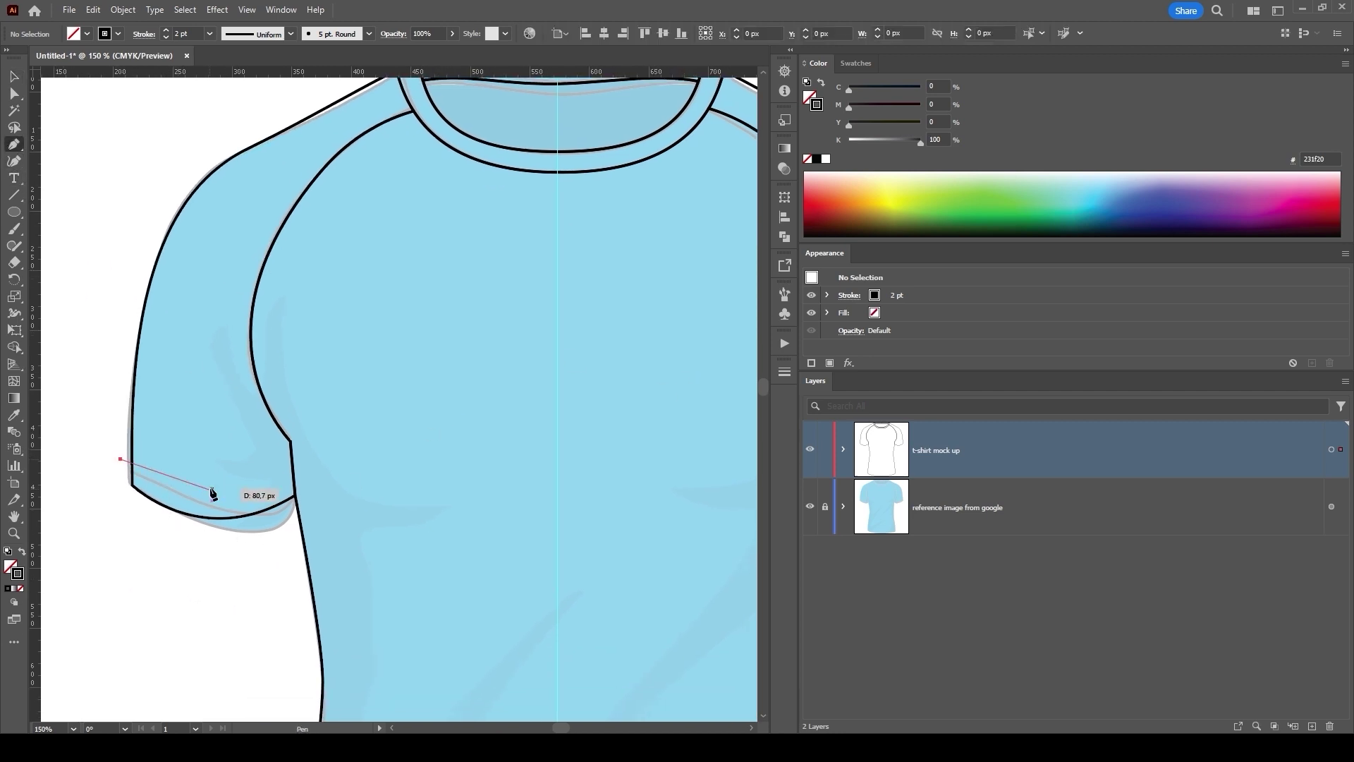
left_click_drag(246, 497, 302, 490)
left_click_drag(324, 453, 386, 218)
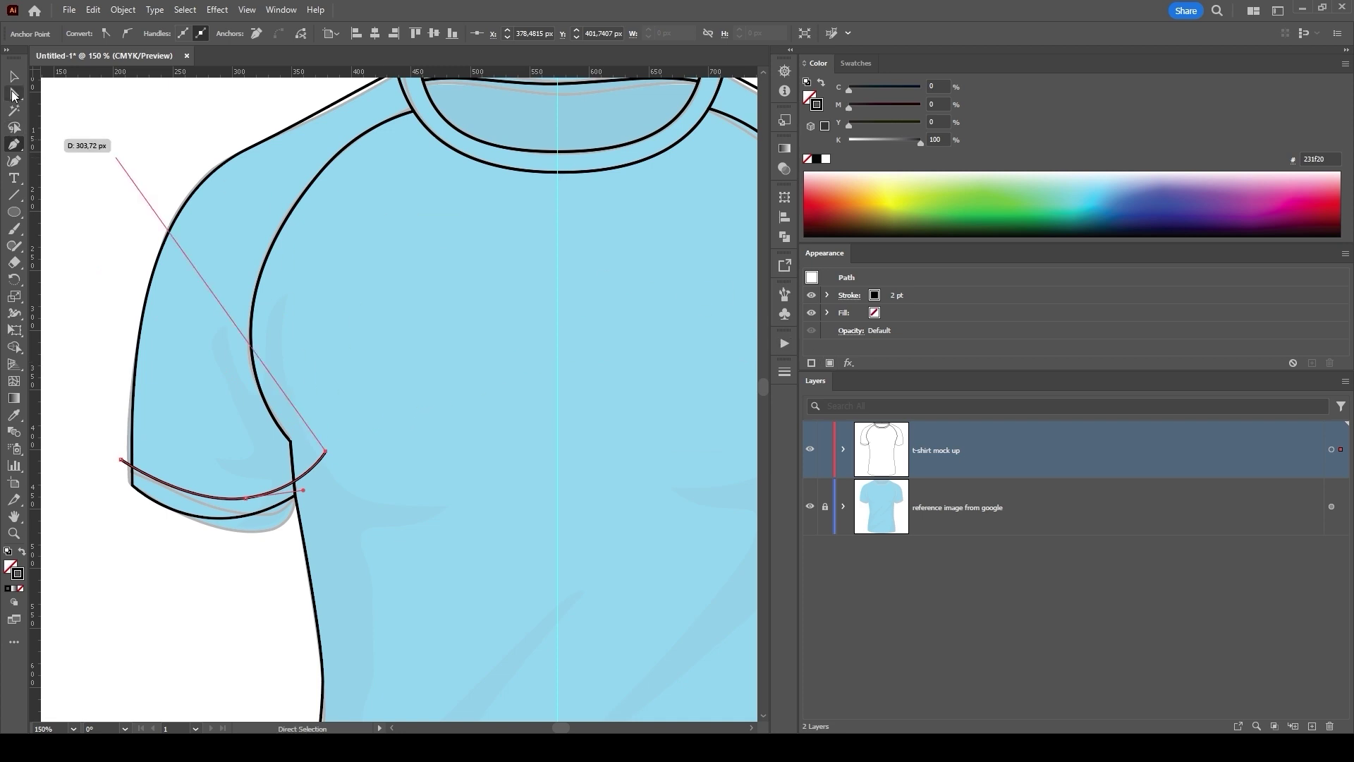
left_click(14, 78)
- Zoom out to the whole shirt and copy the left sleeve hem curve
key("a")
key("ctrl+minus")
key("ctrl+minus")
key("v")
left_click_drag(493, 462, 459, 458)
left_click(94, 11)
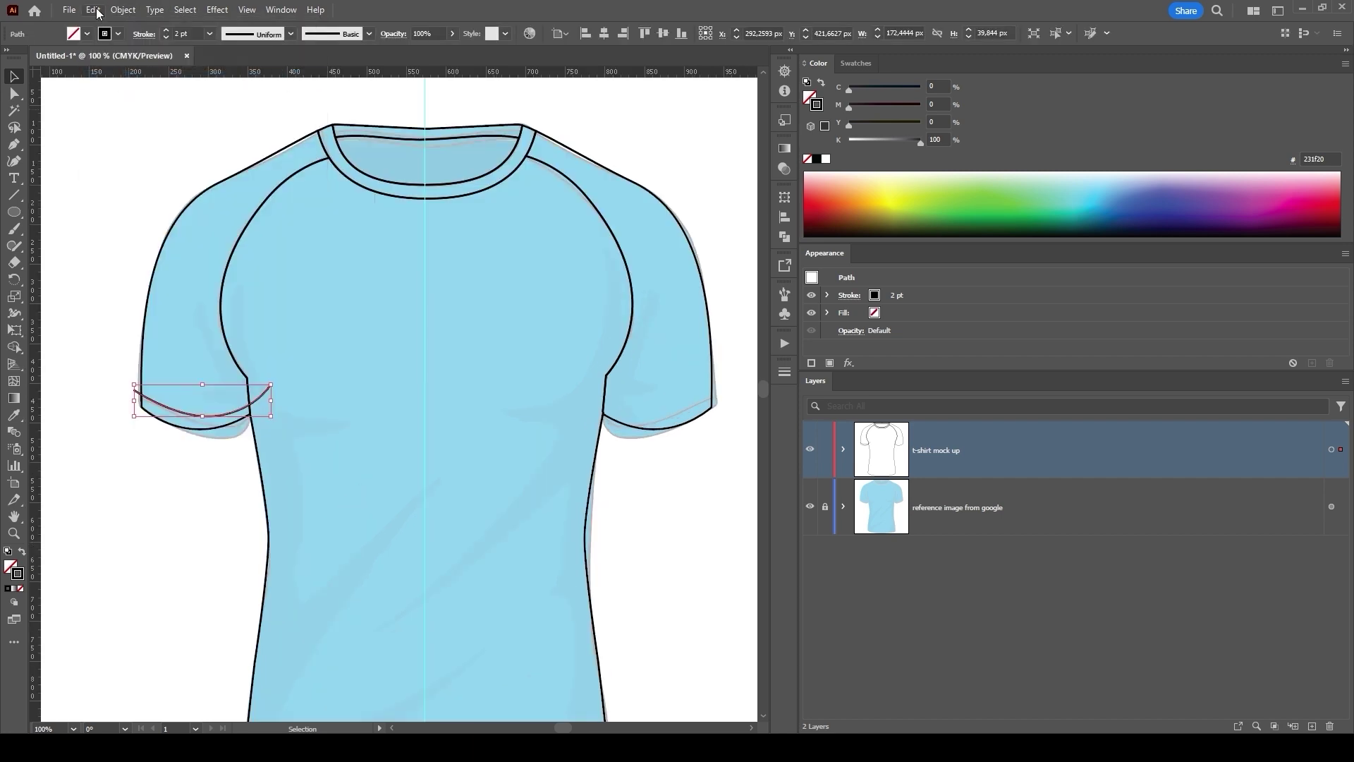
- Paste the hem curve, reflect it across a vertical axis and move it onto the right sleeve
left_click(124, 126)
left_click(122, 11)
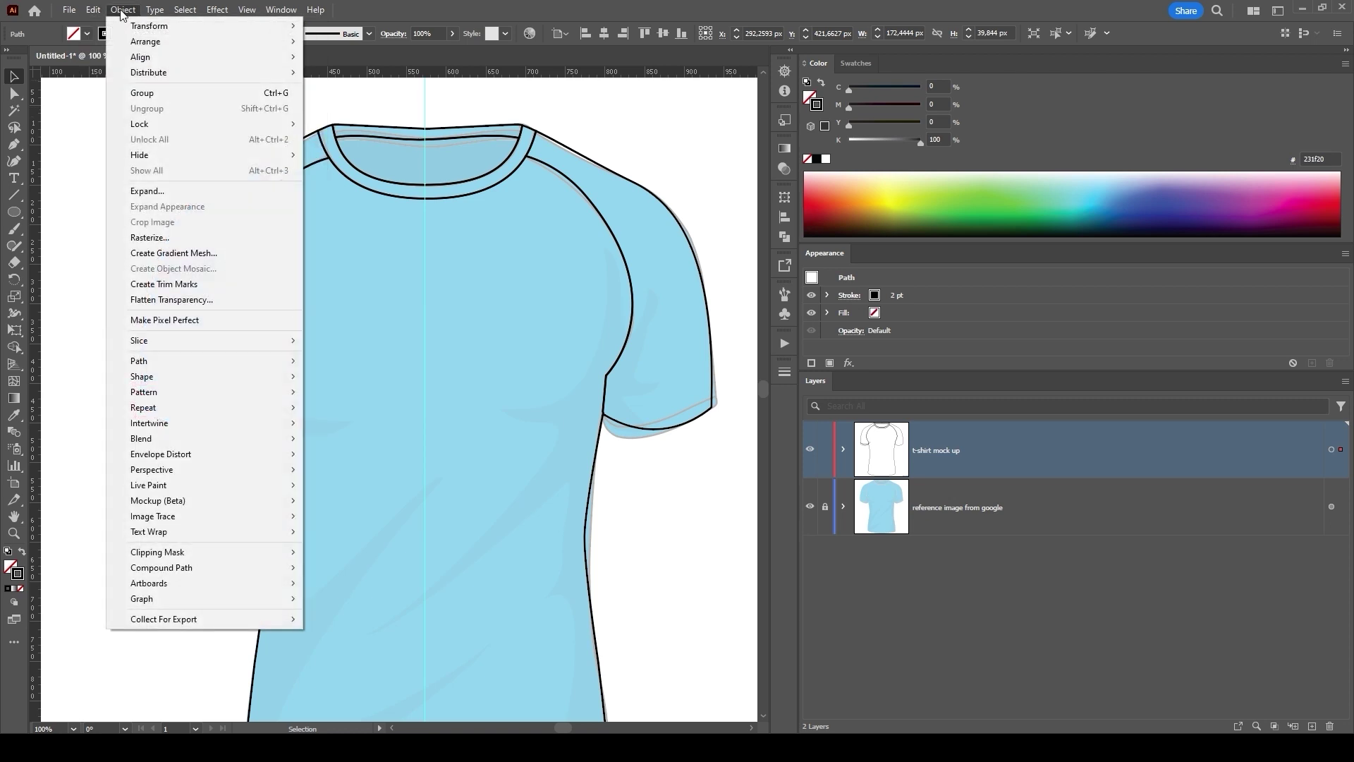
mouse_move(149, 25)
left_click(343, 77)
left_click(677, 457)
mouse_move(258, 397)
left_mouse_down()
mouse_move(318, 411)
mouse_move(688, 414)
left_mouse_up()
- Divide the right sleeve along its hem curve with Pathfinder and ungroup the cuff band
left_click(680, 429)
left_click(678, 415, "shift")
left_click_drag(435, 286, 234, 292)
scroll(282, 251, "right", 3)
left_click(222, 10)
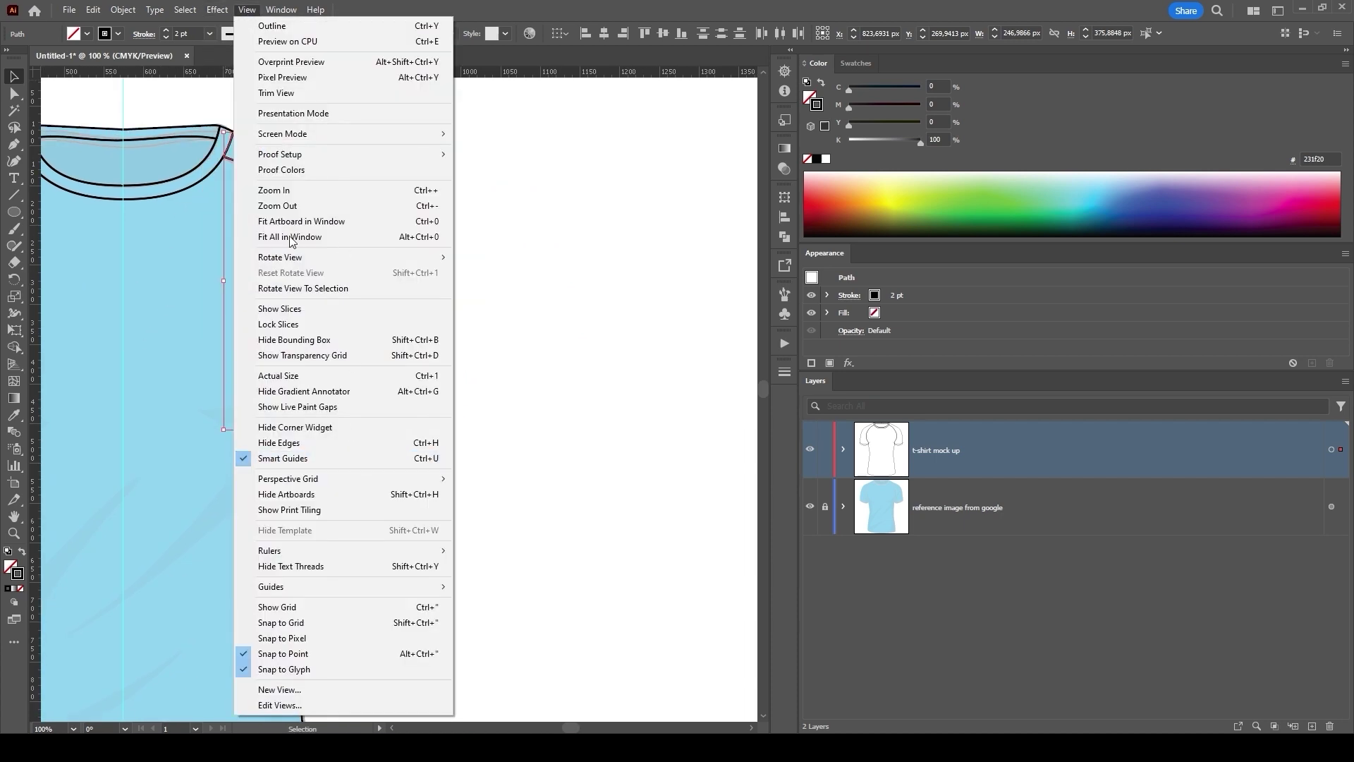
left_click(338, 569)
left_click(621, 265)
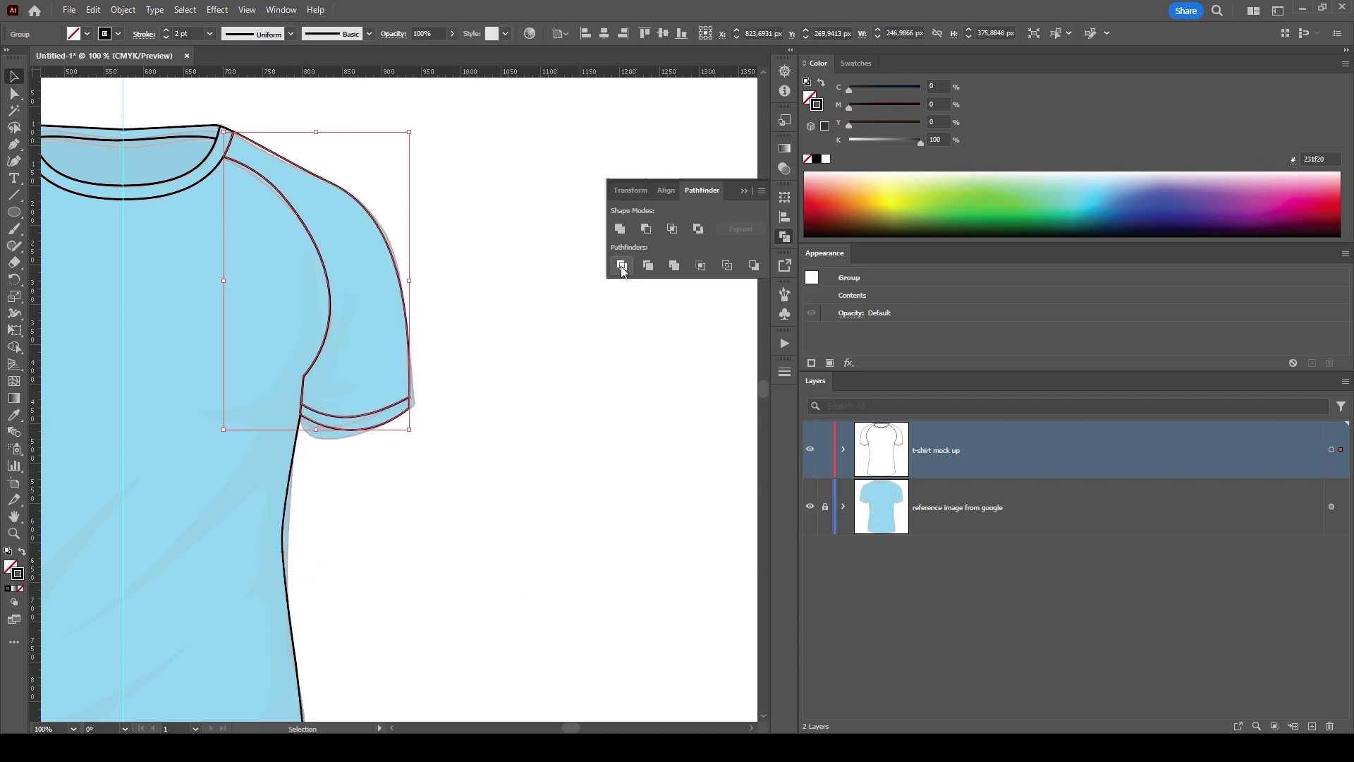
right_click(383, 384)
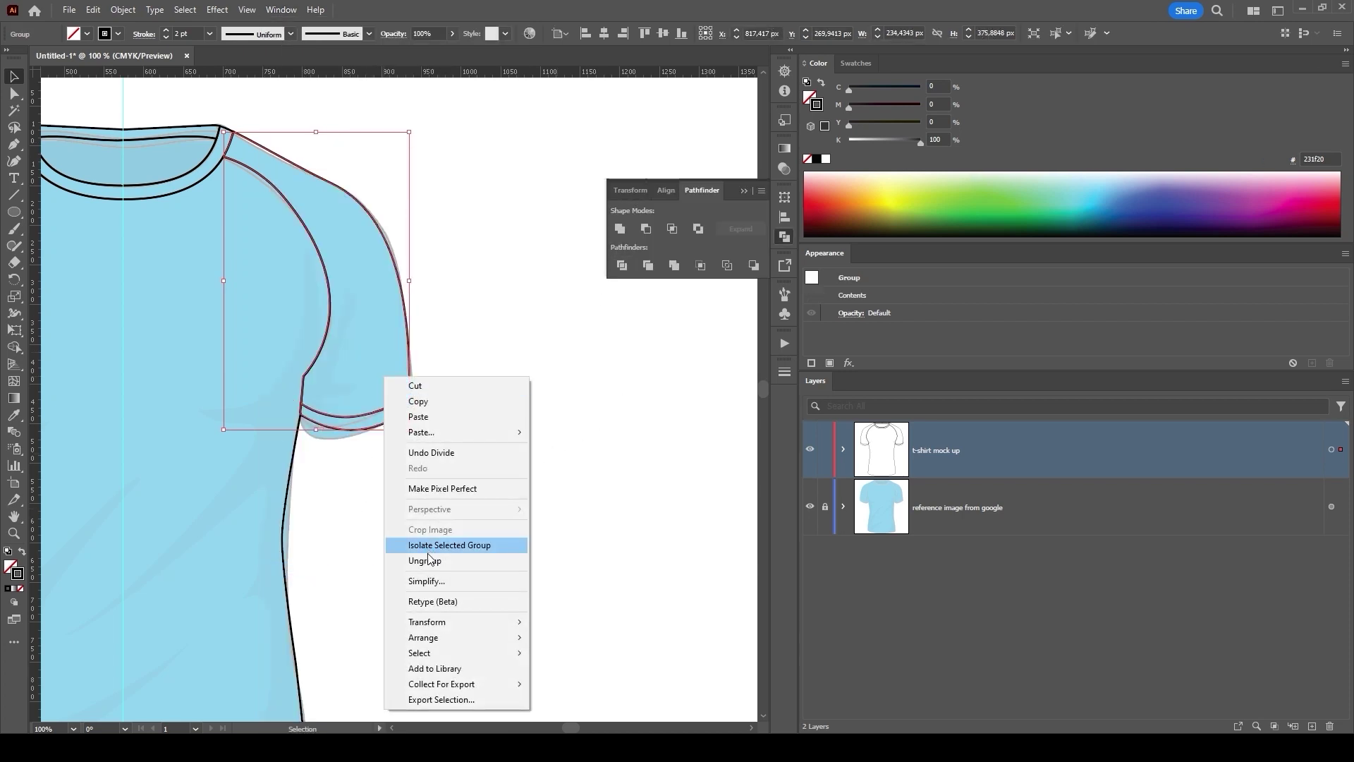
left_click(402, 544)
- Select the left sleeve outline together with its hem curve for dividing
left_click_drag(348, 521, 685, 529)
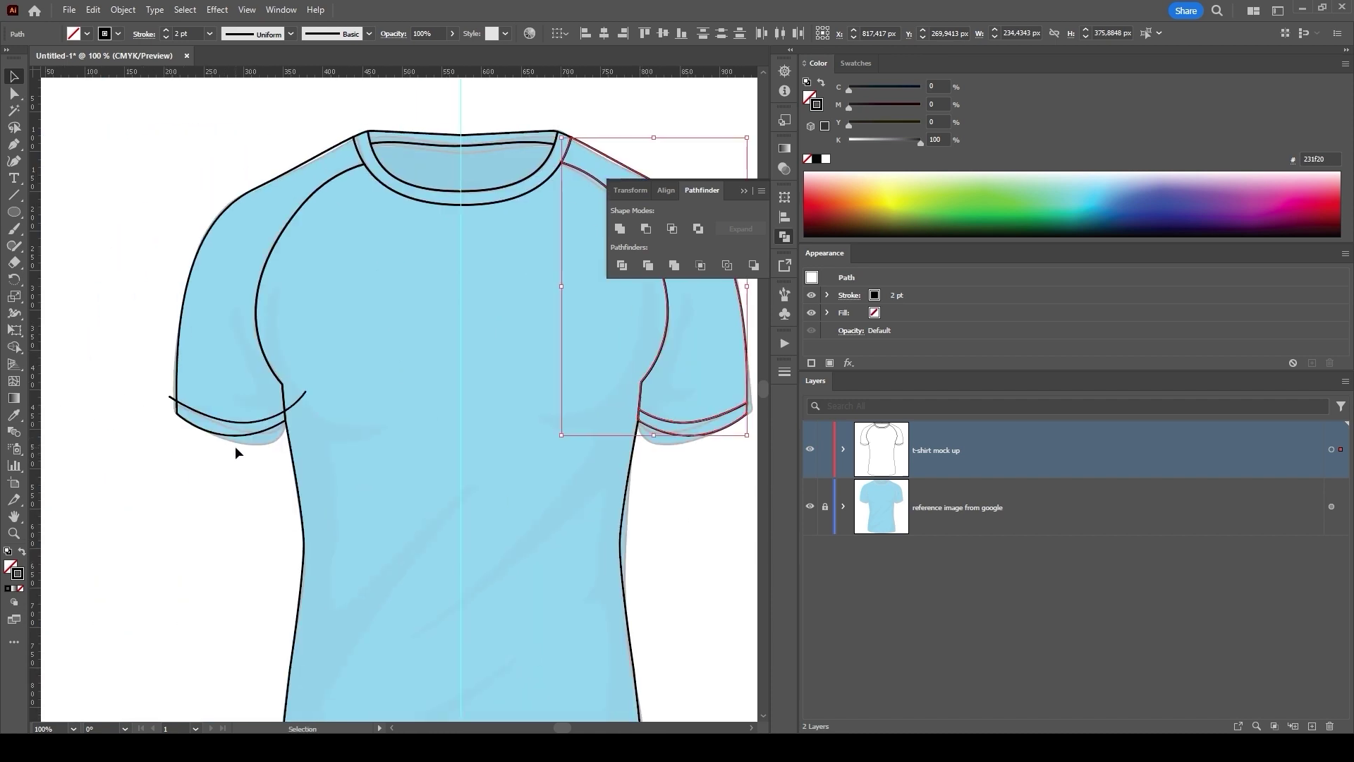
left_click(744, 191)
left_click(233, 429)
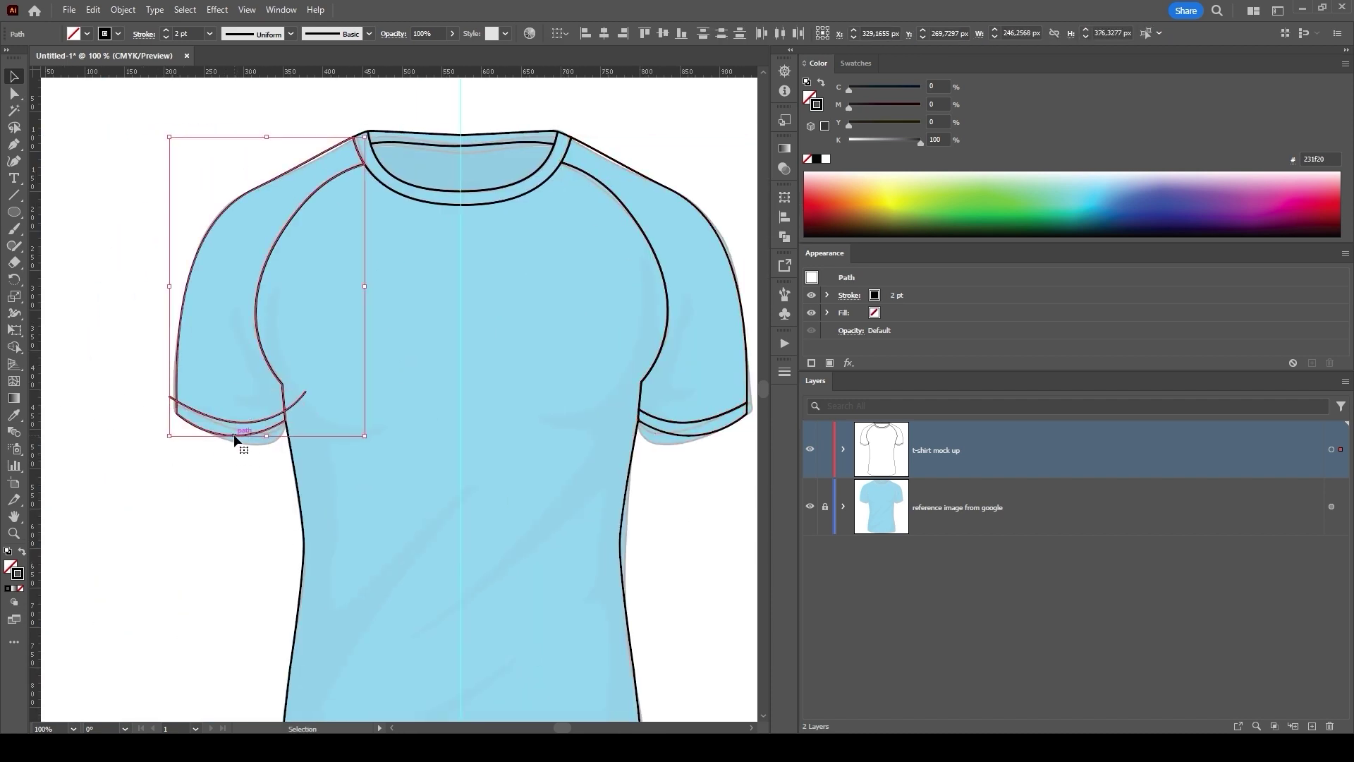
left_click(281, 10)
- Divide the left sleeve along its hem curve and ungroup the cuff band
left_click(297, 570)
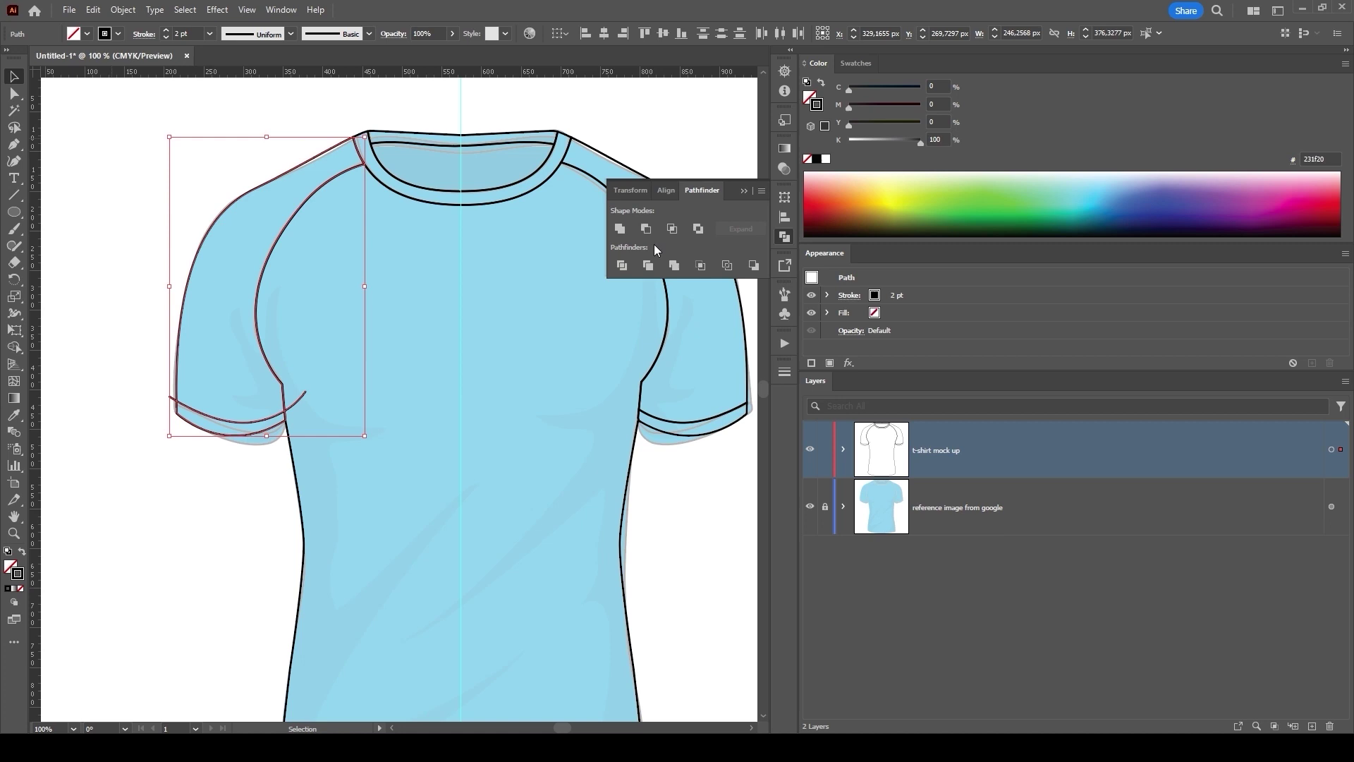
left_click(622, 265)
right_click(246, 421)
left_click(286, 266)
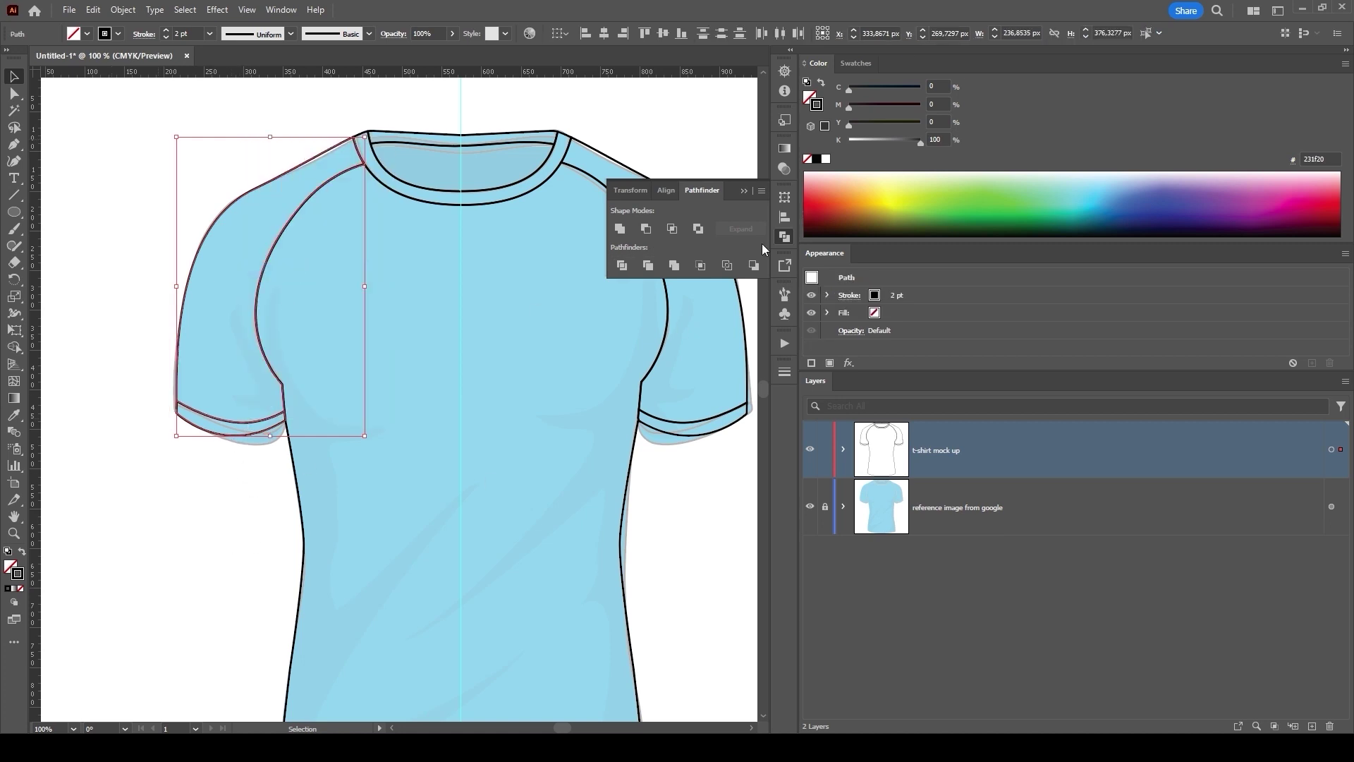
left_click_drag(318, 525, 258, 517)
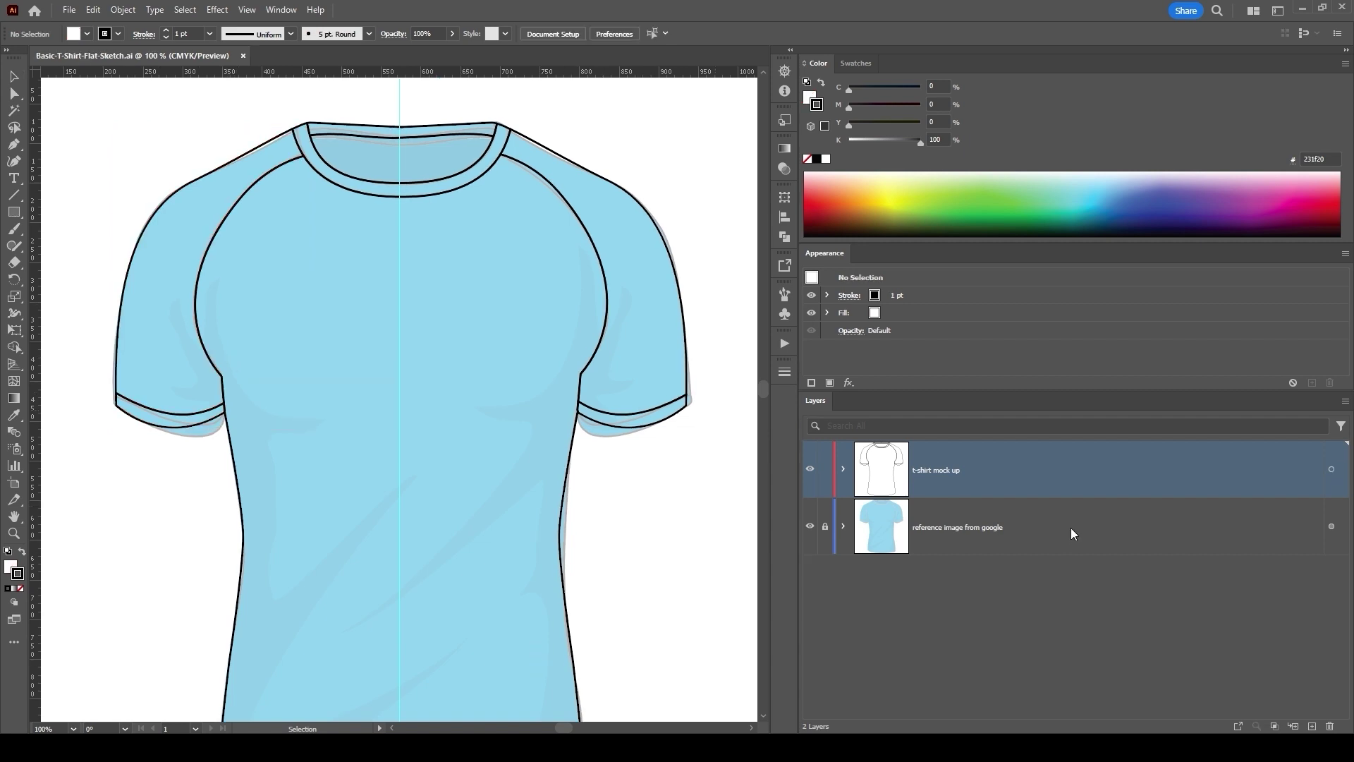
- Delete the reference image layer from the Layers panel
left_click(1069, 531)
left_click(1331, 726)
- Confirm the layer deletion and create a new layer named 'ribs'
left_click(737, 392)
left_click(1312, 725)
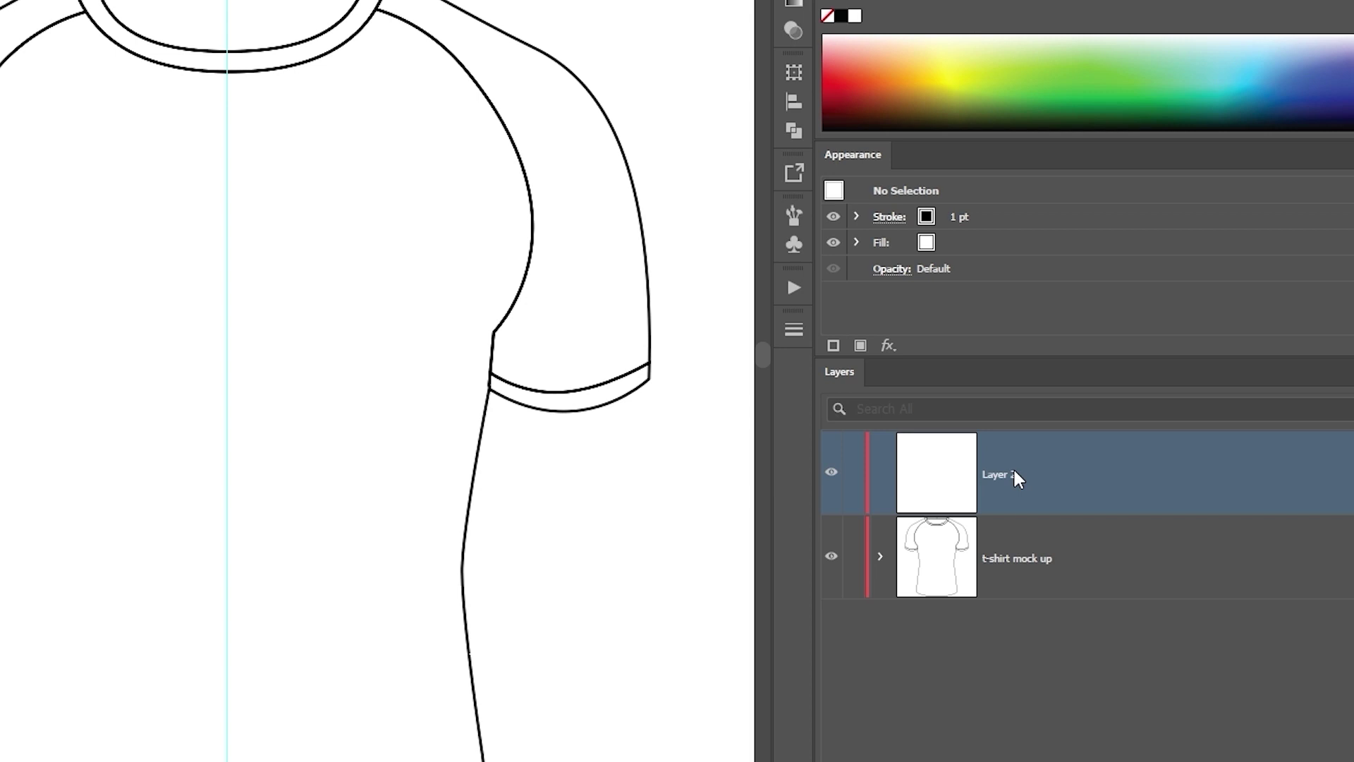
double_click(1013, 471)
type("nib")
type("s")
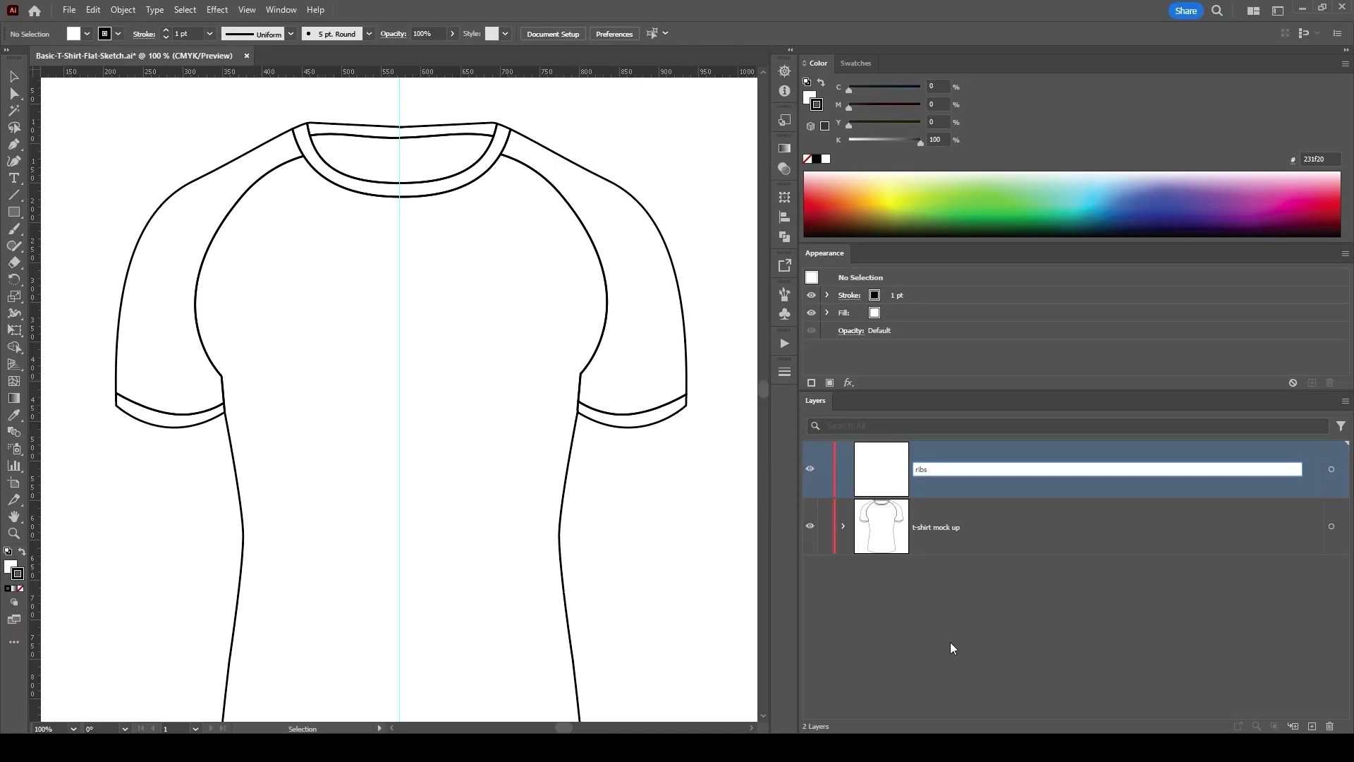
left_click(950, 642)
- Select both cuff bands and the collar band and copy them
left_click(152, 428)
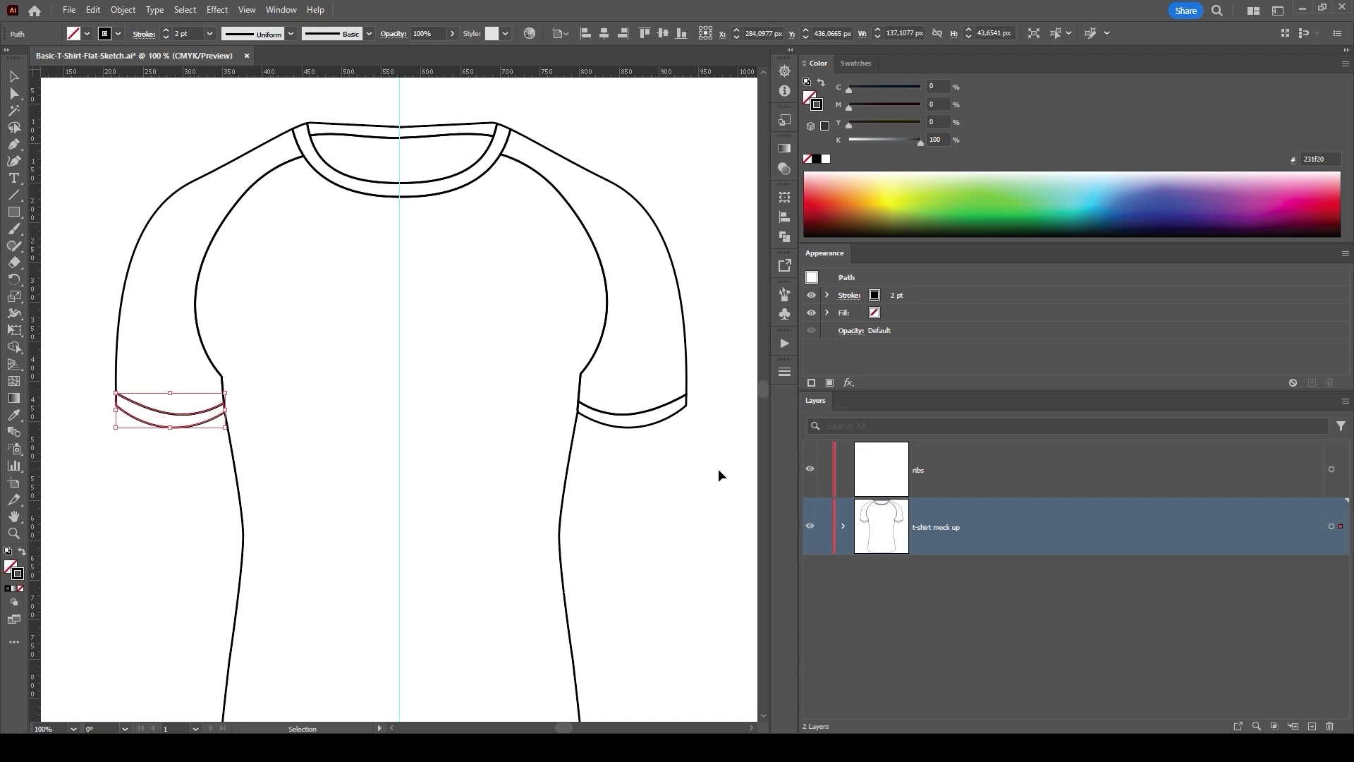
left_click(657, 424, "shift")
left_click(414, 127, "shift")
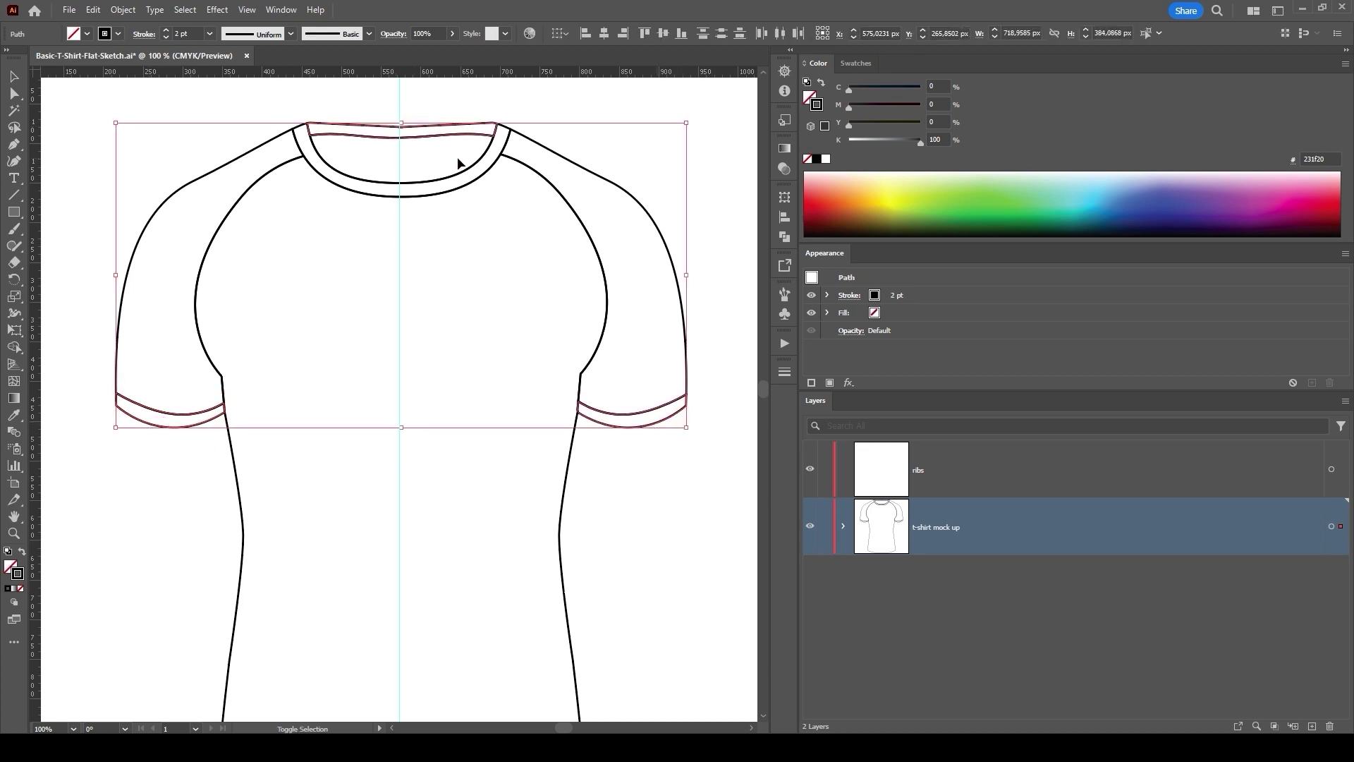
left_click(94, 11)
left_click(119, 86)
- Lock the t-shirt mock up layer and paste the bands in place on the ribs layer
left_click(827, 527)
left_click(976, 467)
left_click(93, 10)
left_click(136, 141)
- Hide the mock-up layer and pen-draw a curve through the middle of the left cuff band
left_click(810, 527)
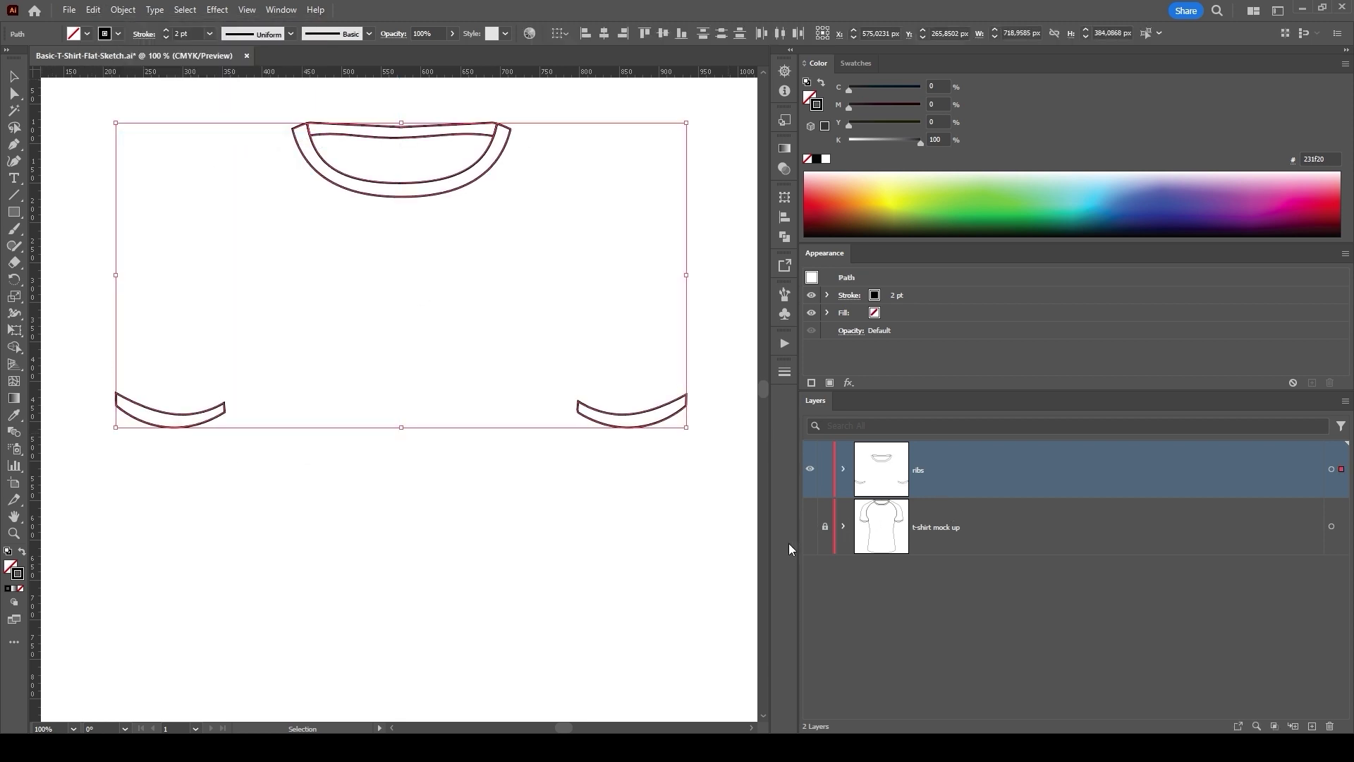
left_click(559, 529)
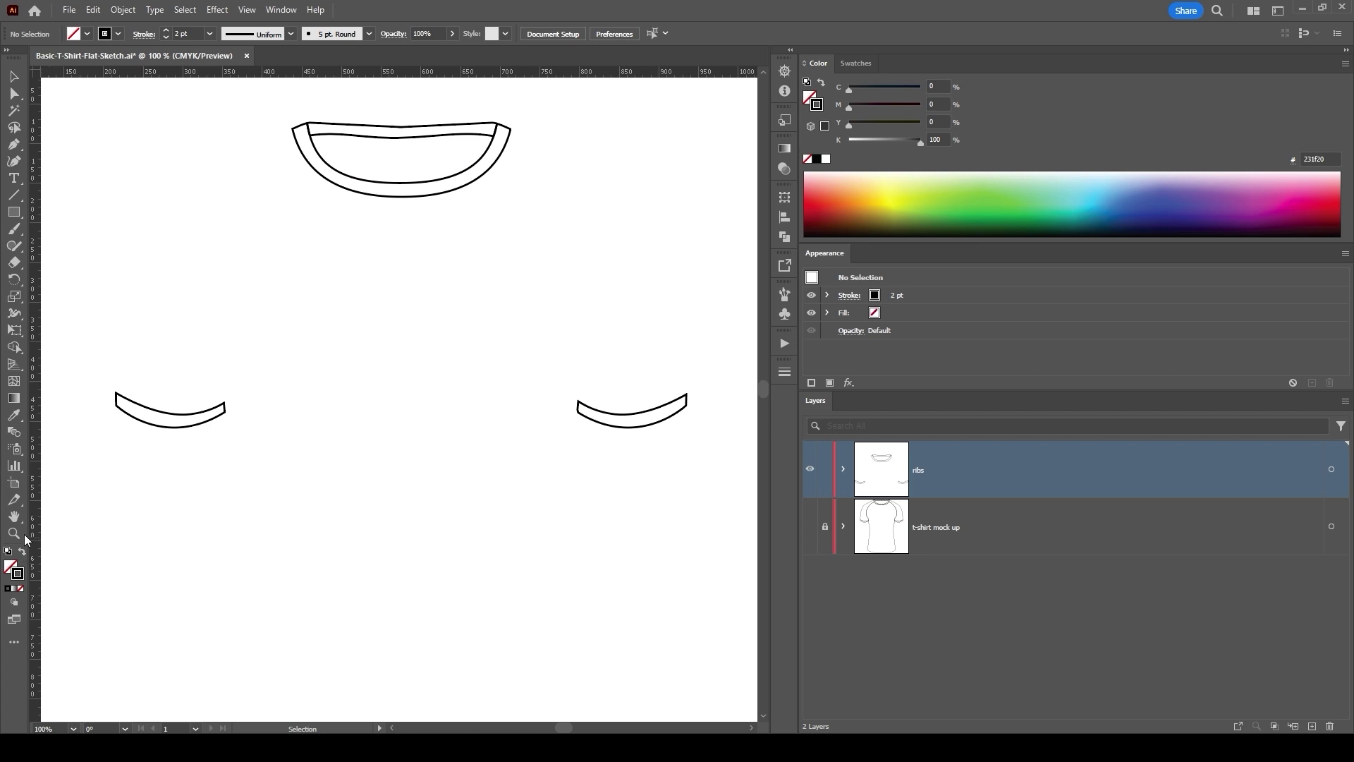
left_click(178, 421)
left_click(457, 382)
left_click(156, 367)
left_click_drag(293, 417, 376, 422)
left_click(435, 375)
left_click_drag(157, 367, 165, 364)
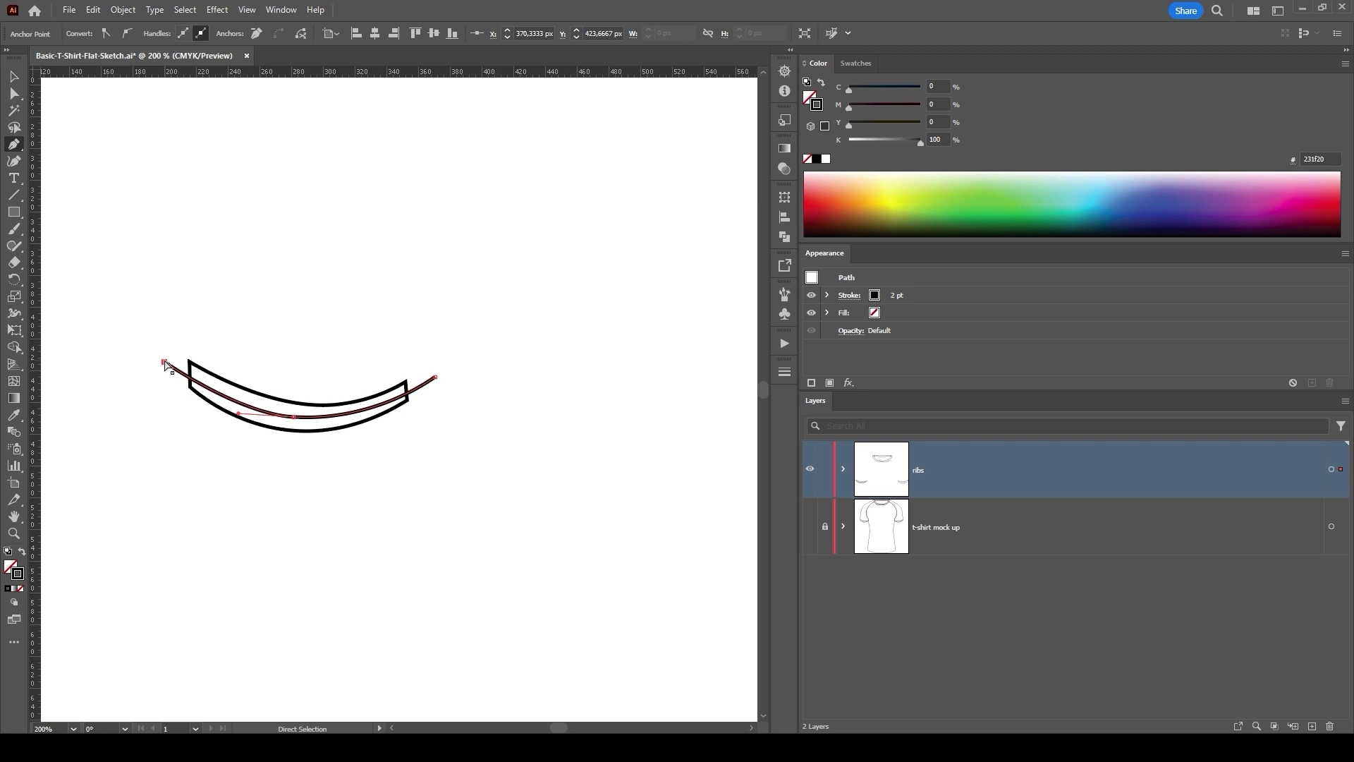
- Make the curve a dashed stroke with 1 pt dash, 4 pt gap and 33 pt weight
left_click(786, 370)
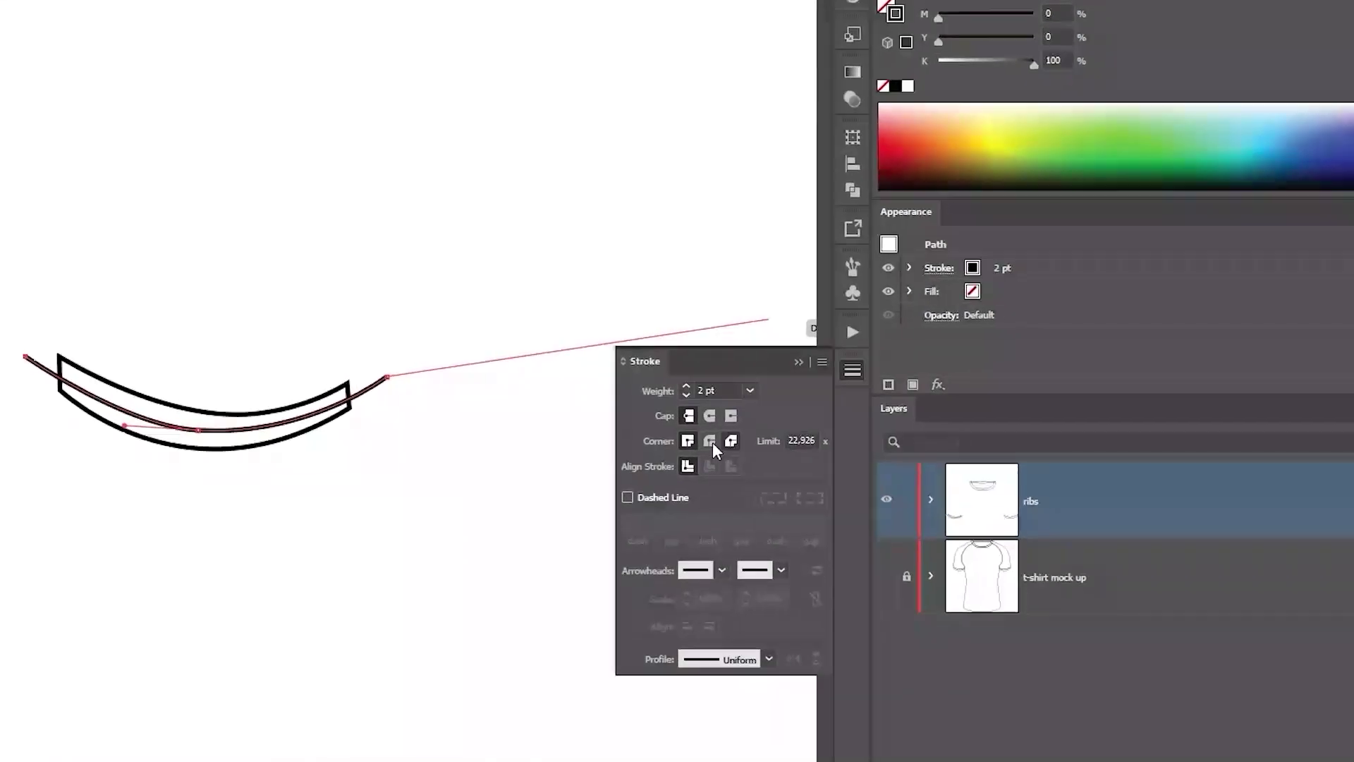
left_click(641, 536)
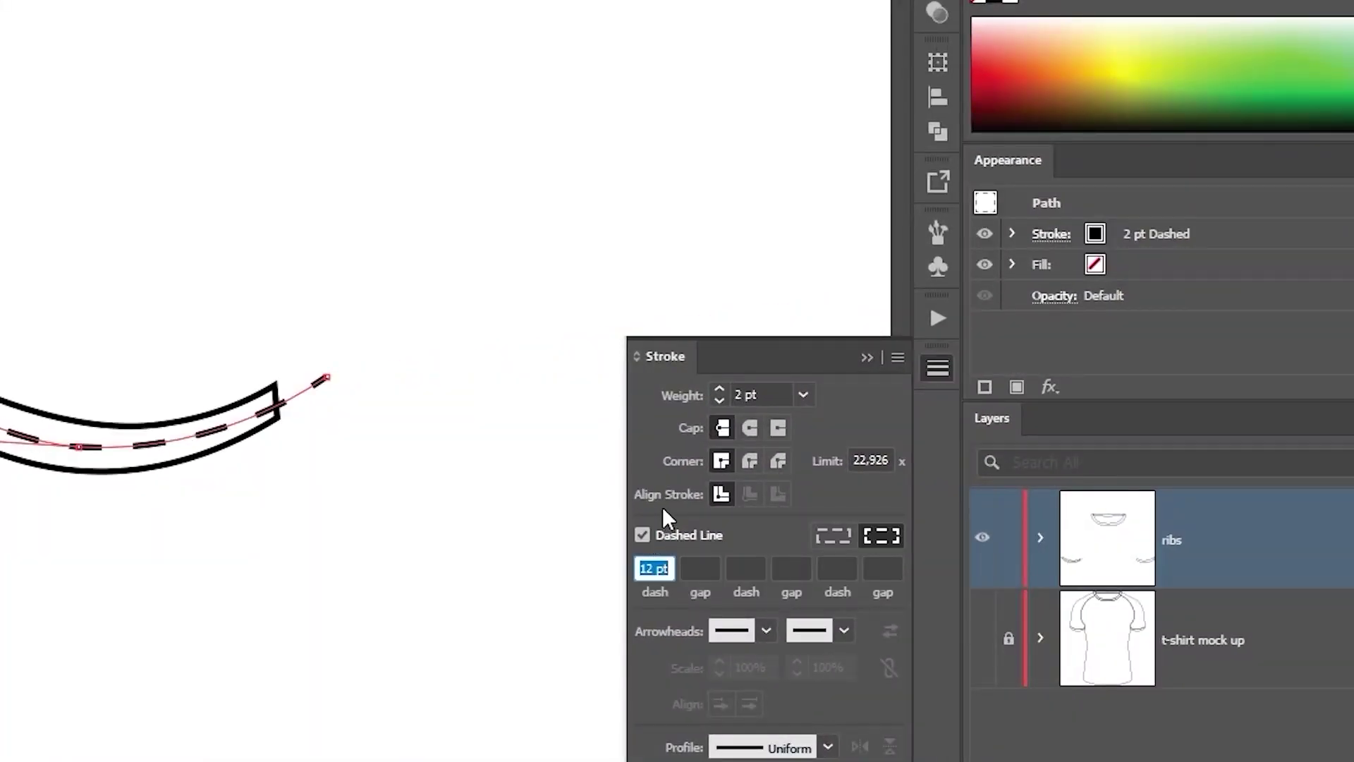
type("1")
left_click(700, 567)
left_click_drag(665, 568, 632, 571)
left_click(716, 566)
type("6")
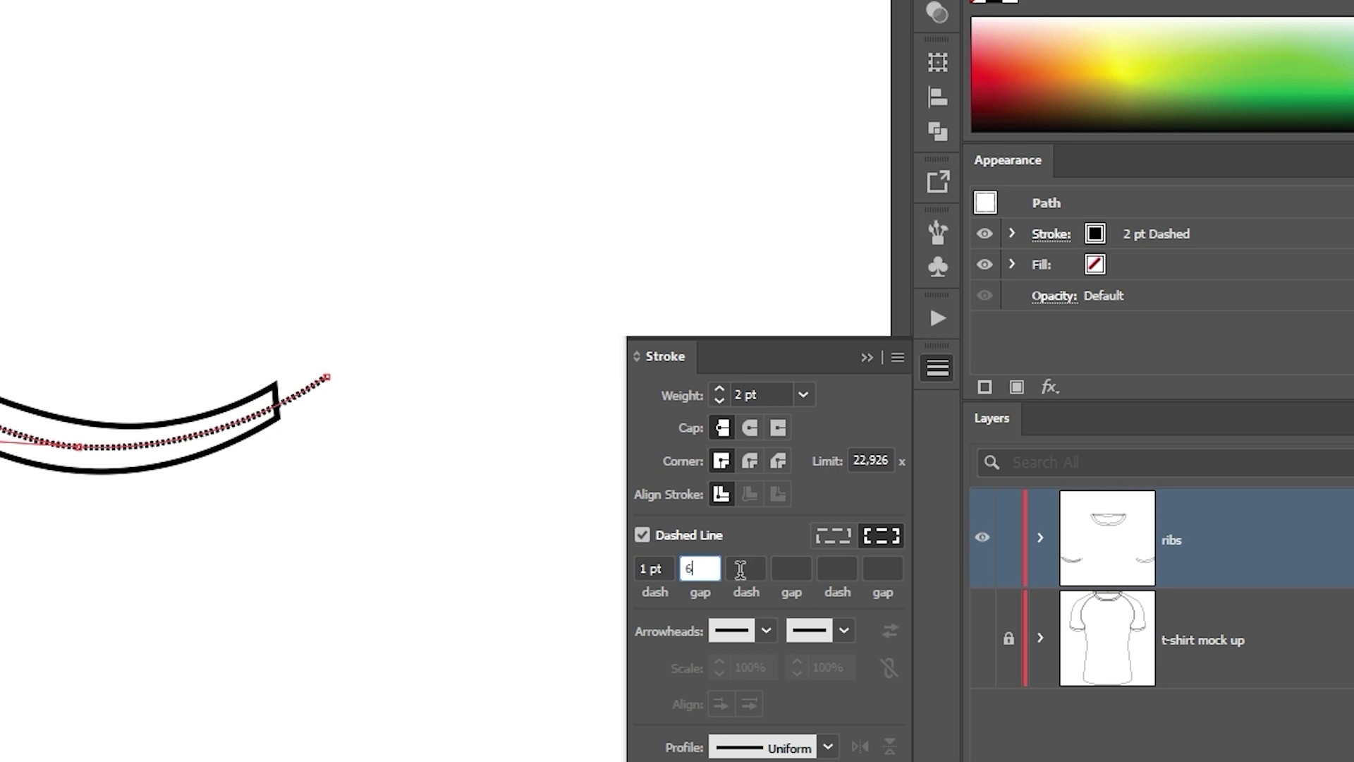
left_click(756, 570)
double_click(711, 568)
type("4")
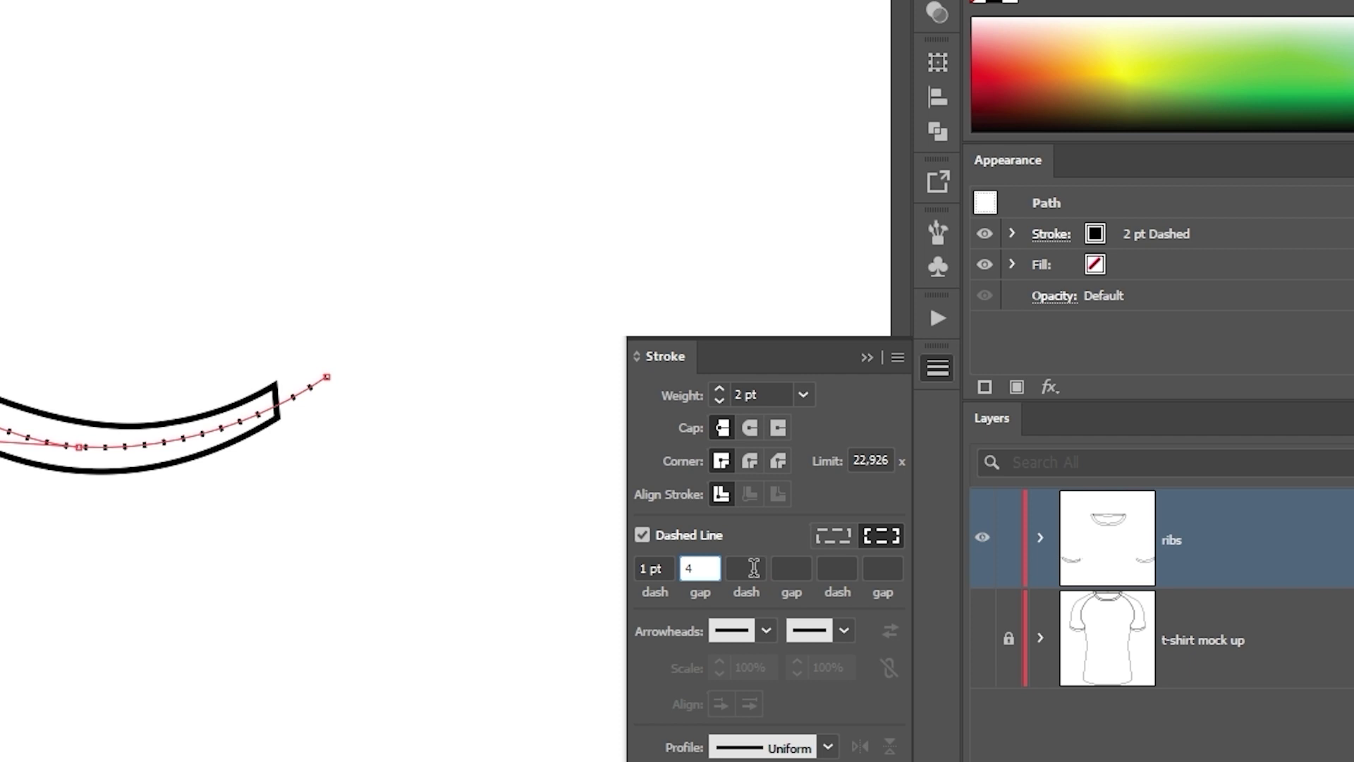
left_click(754, 569)
left_click(721, 388)
left_click(722, 389)
left_click(722, 388)
left_click(793, 360)
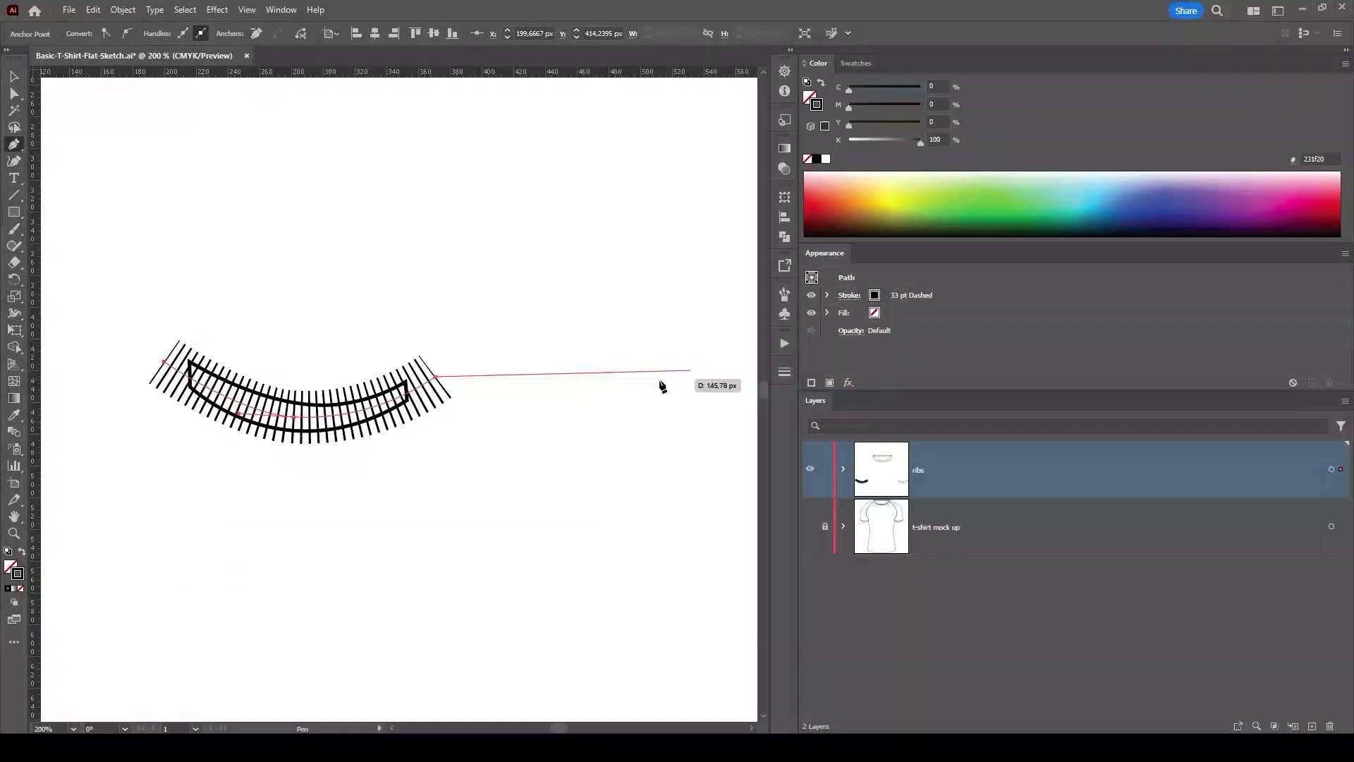
- Bring the dashed rib line to the front
key("v")
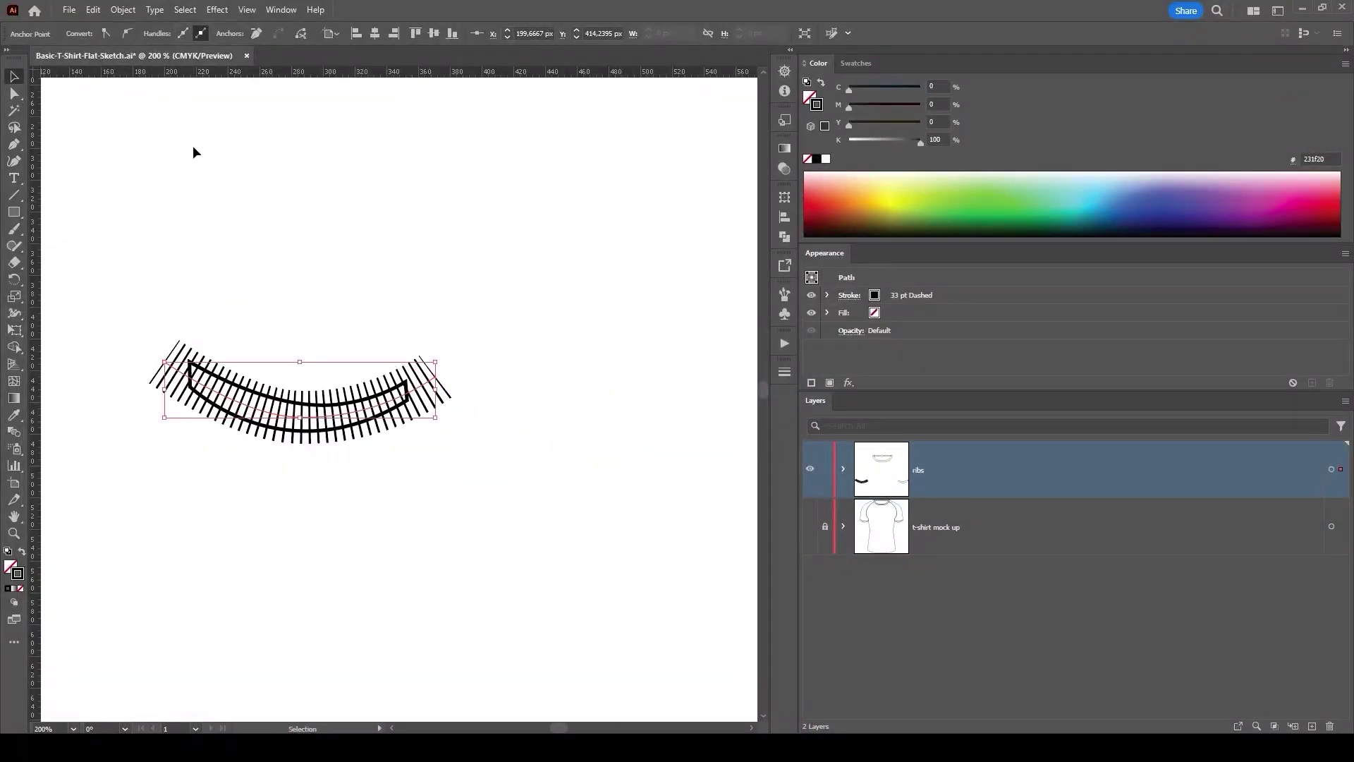
left_click(194, 153)
left_click(354, 411)
scroll(355, 411, "up", 2)
right_click(360, 519)
left_click(560, 448)
left_click(504, 562)
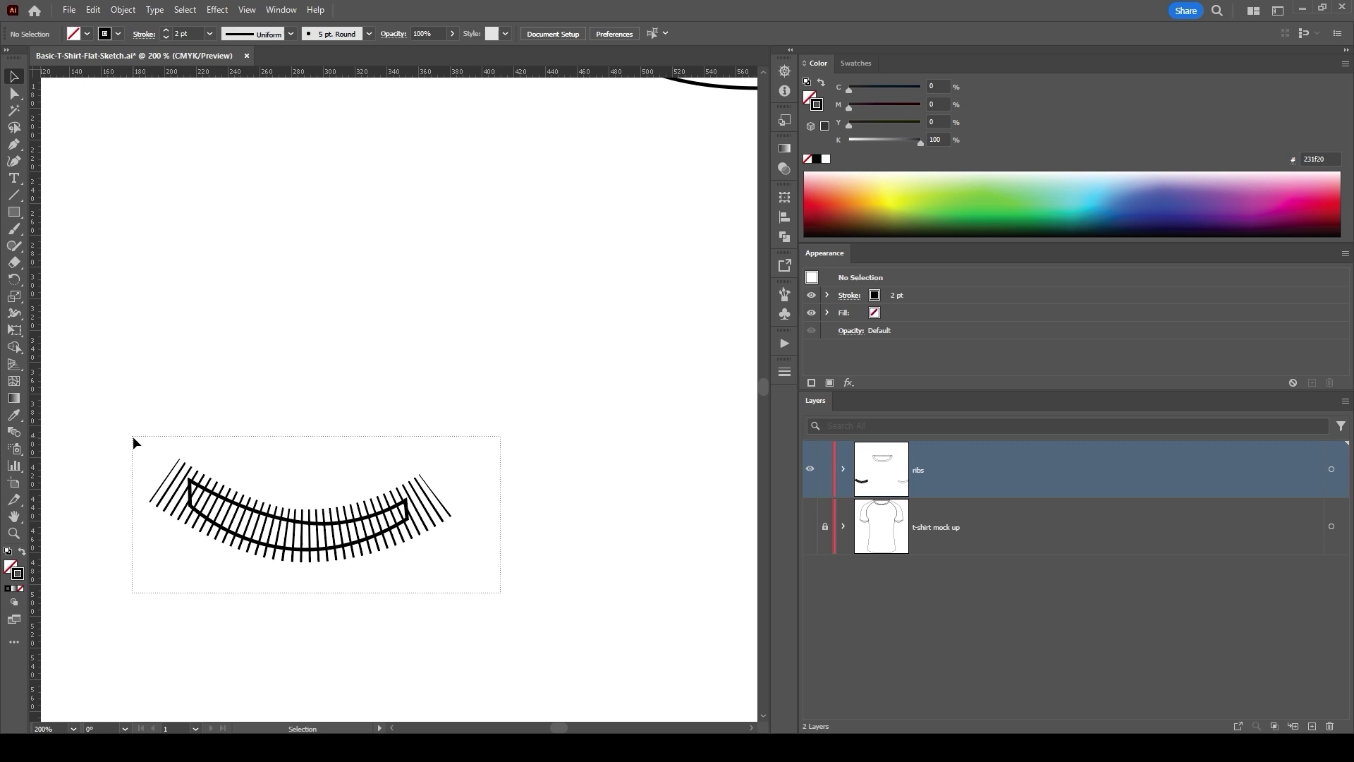
- Clip the rib lines to the cuff band with a clipping mask and check against the mock-up layer
left_click_drag(499, 593, 134, 441)
right_click(338, 545)
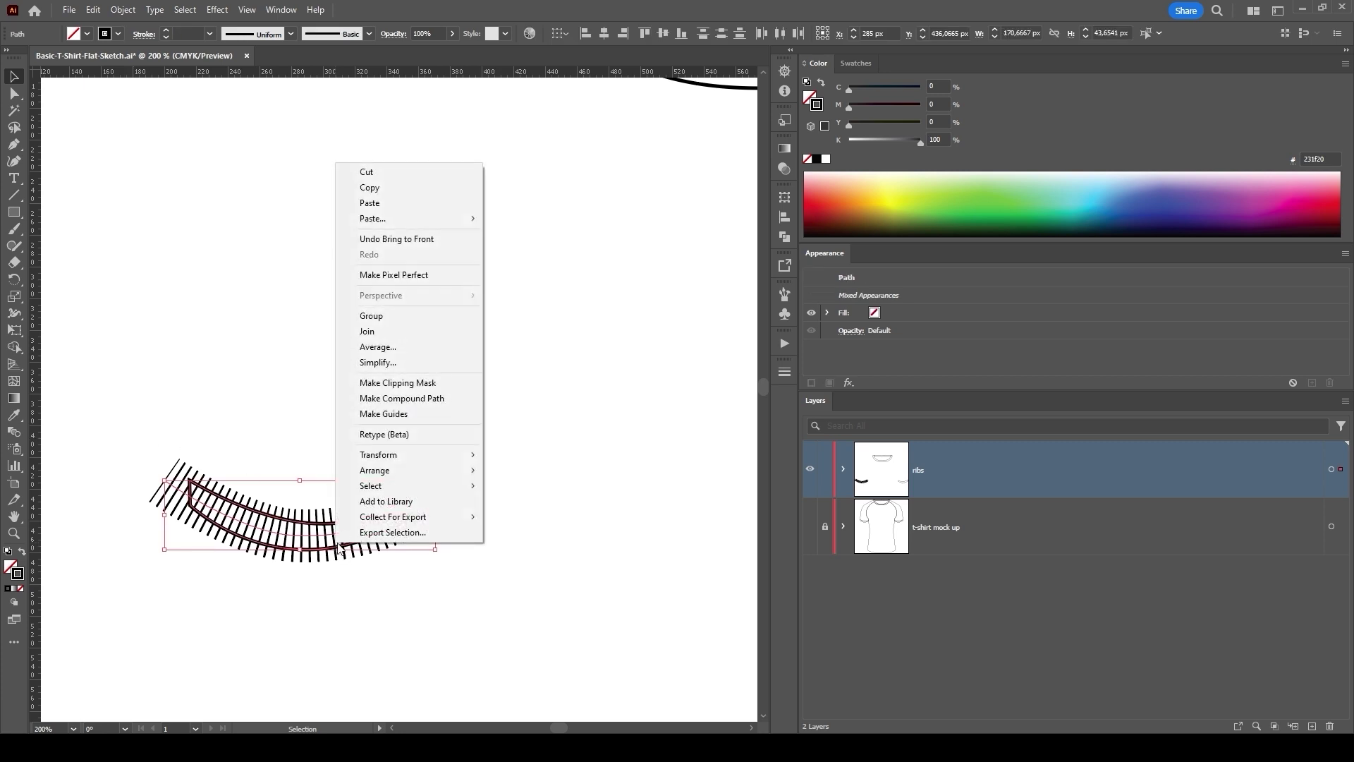
left_click(384, 384)
left_click(488, 420)
left_click(810, 527)
left_click(810, 527)
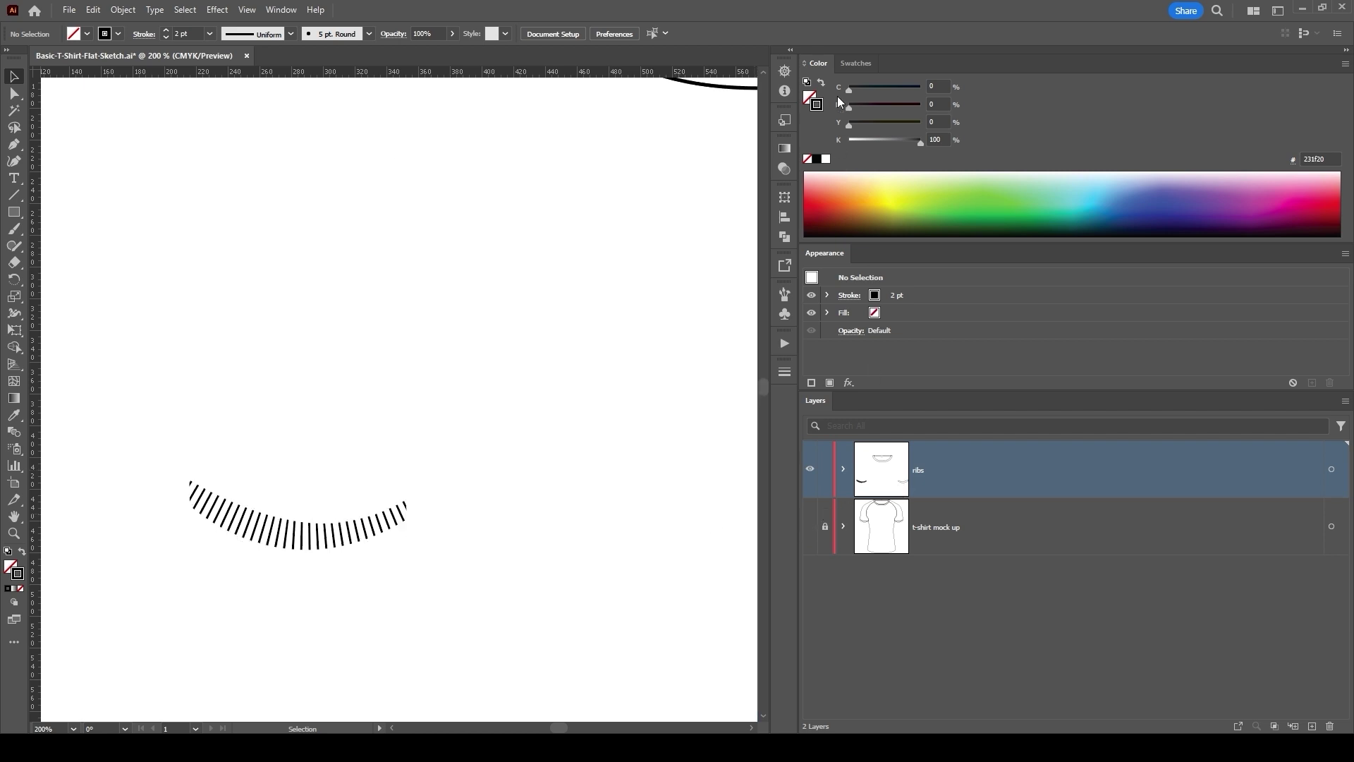
scroll(538, 562, "right", 10)
- Draw a curved Pen path along the lower hem rib from left corner to right corner
left_click_drag(395, 548, 390, 550)
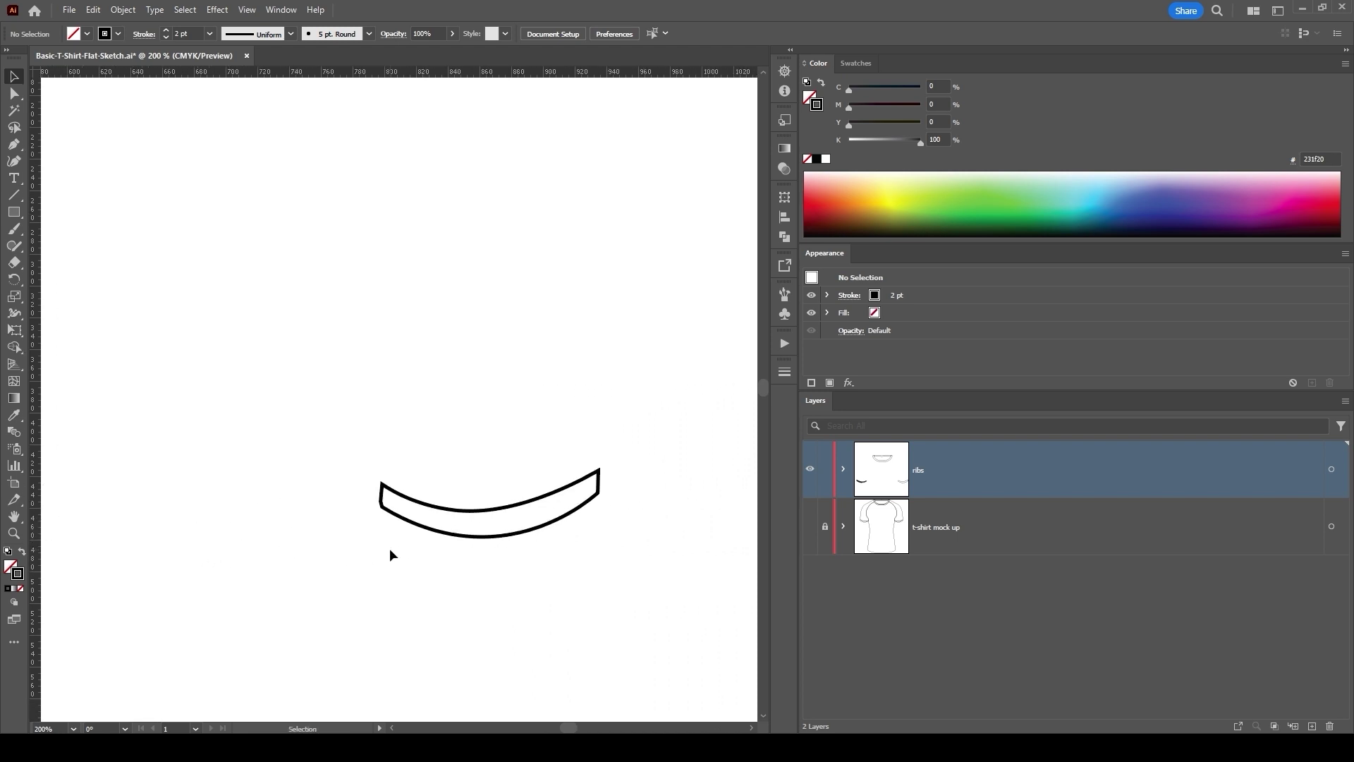
left_click(15, 144)
left_click(353, 482)
left_click(420, 521)
left_click(485, 522)
left_click(554, 519)
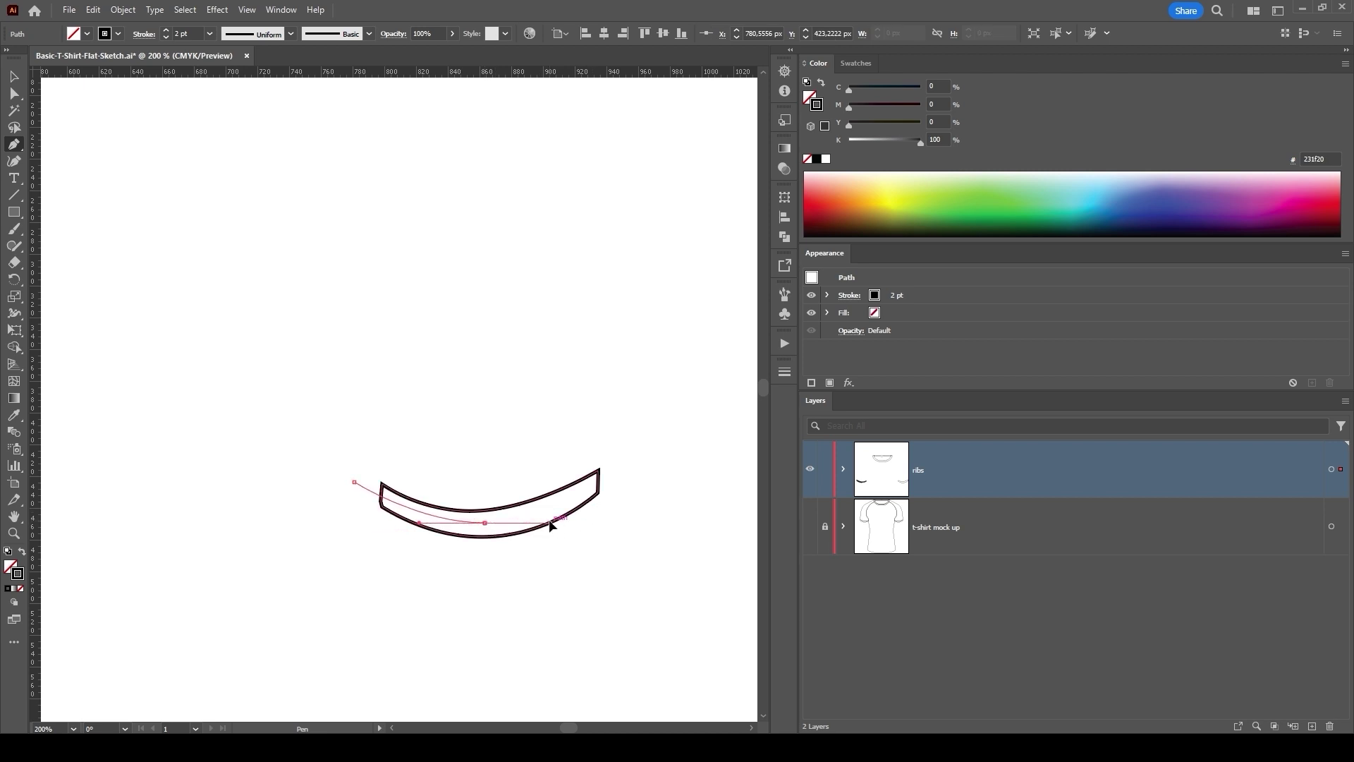
left_click(619, 471)
left_click(14, 76)
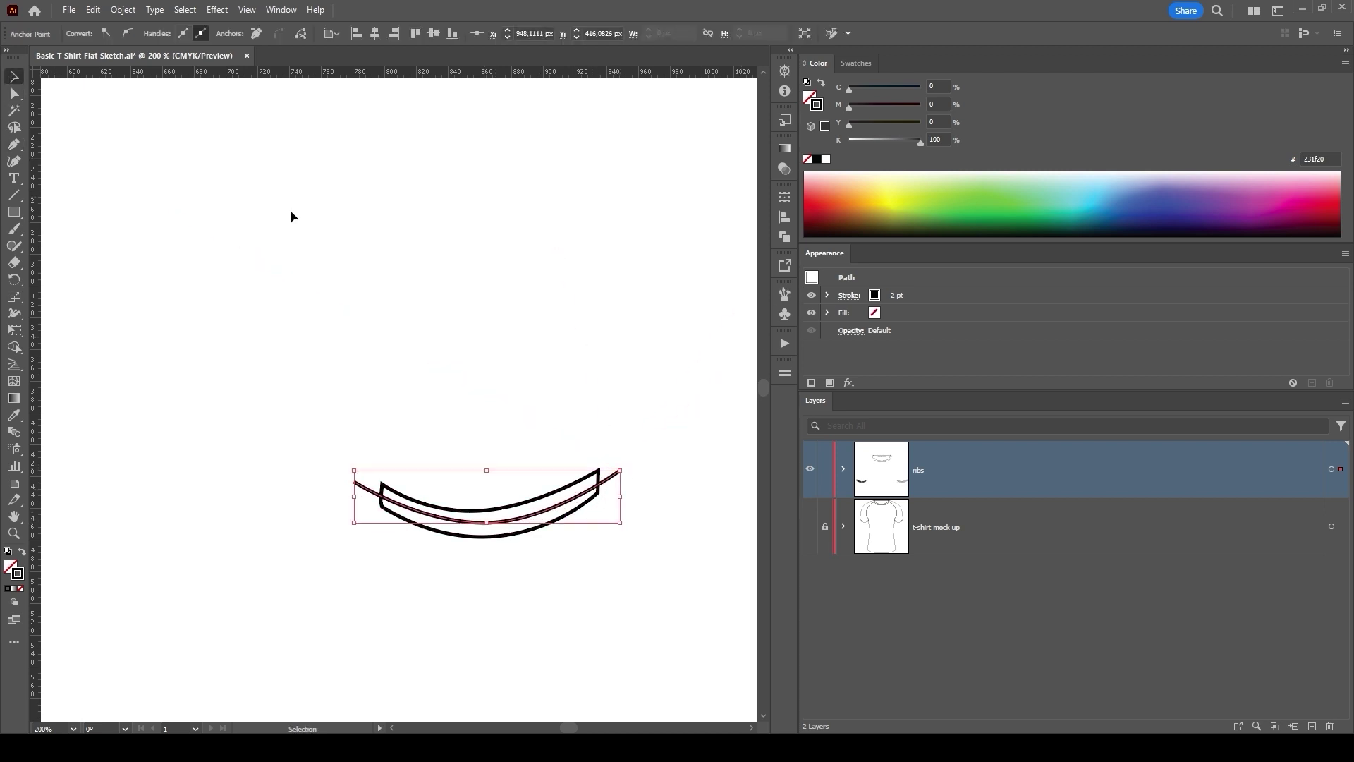
scroll(487, 592, "right", 3)
scroll(738, 424, "right", 2)
- Make the new hem path a heavily thickened dashed stroke
left_click(784, 372)
left_click(615, 469)
left_click(660, 383)
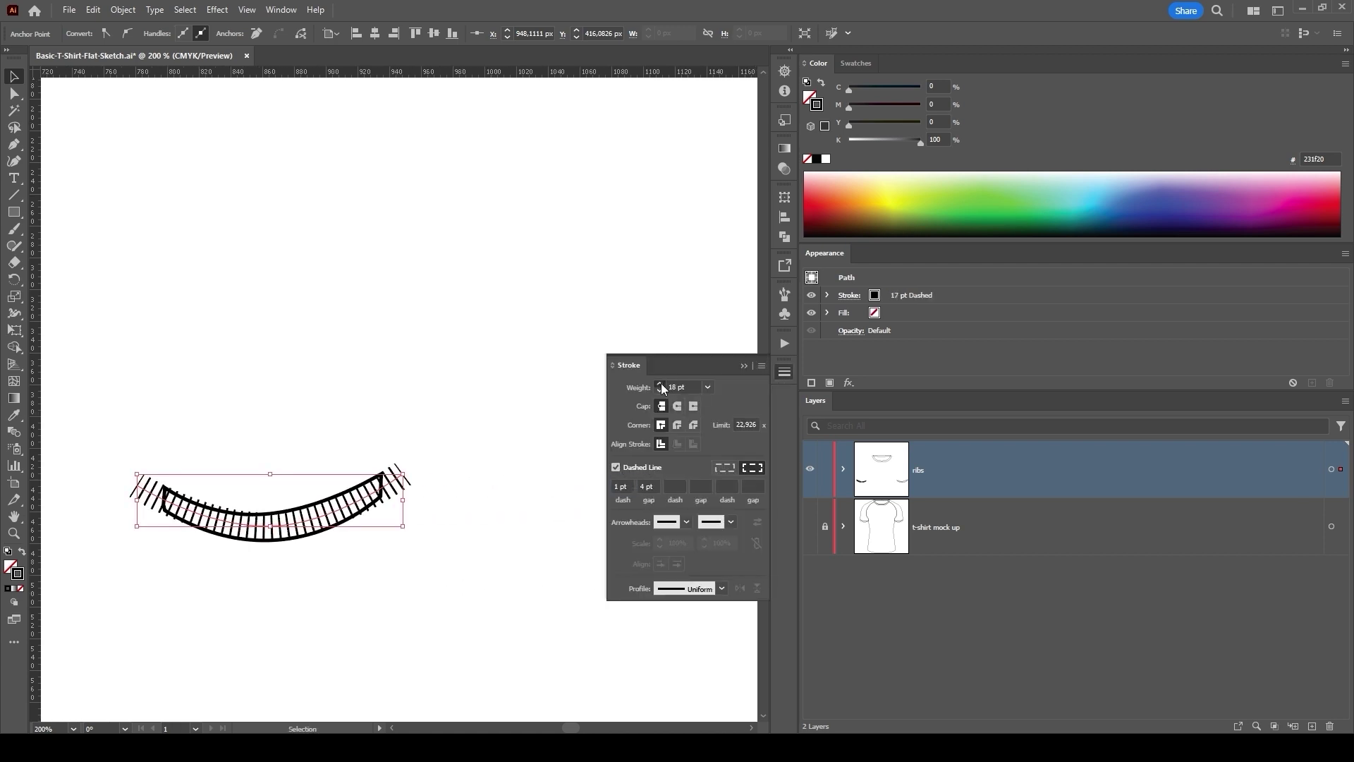
- Bring the rib outline to front, clip the dashes to it, and toggle the mock up layer's visibility
left_click(359, 512)
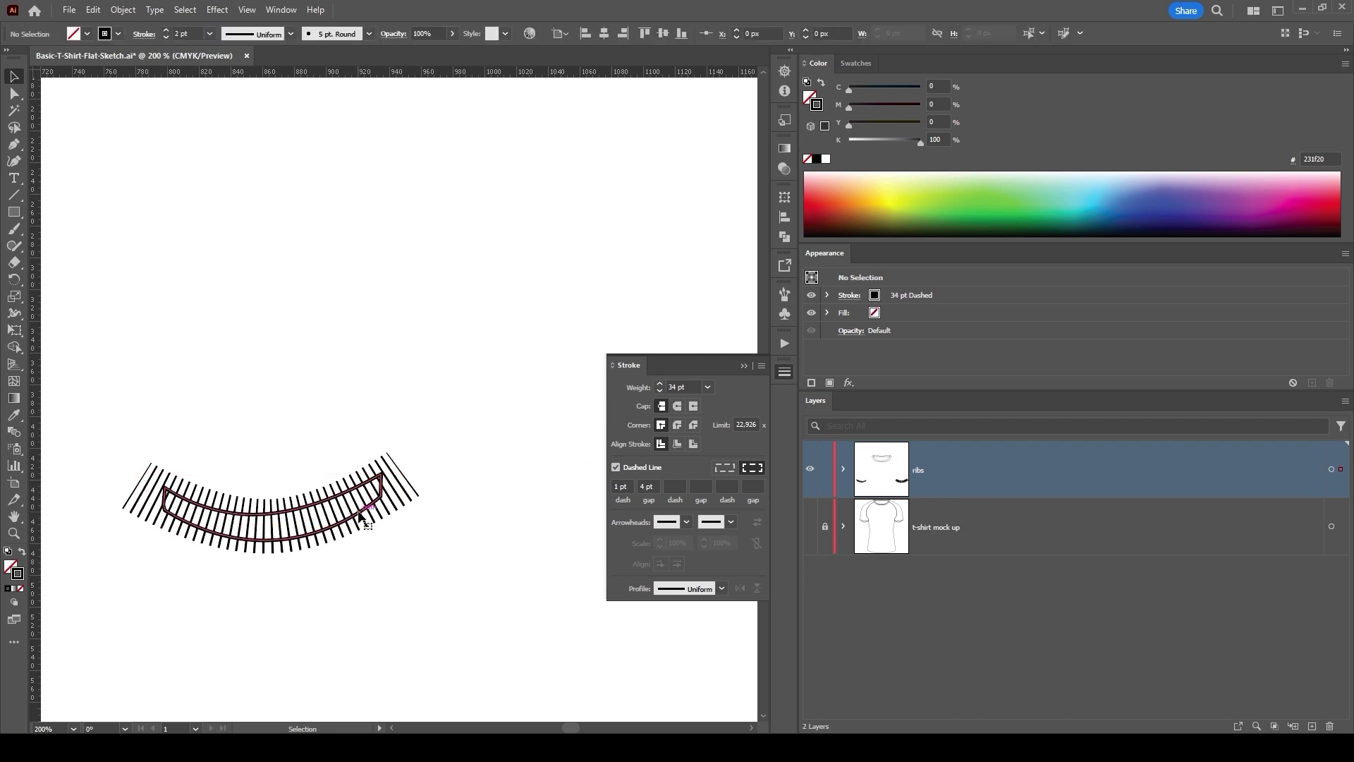
right_click(357, 510)
left_click(559, 438)
left_click_drag(460, 613, 176, 432)
right_click(303, 508)
left_click(328, 355)
left_click(483, 471)
left_click(809, 527)
scroll(324, 369, "up", 3)
scroll(348, 362, "up", 3)
scroll(236, 375, "up", 3)
scroll(249, 368, "left", 3)
- Draw a dashed Pen curve along the collar's bottom edge between its top corners
key("p")
left_click(122, 324)
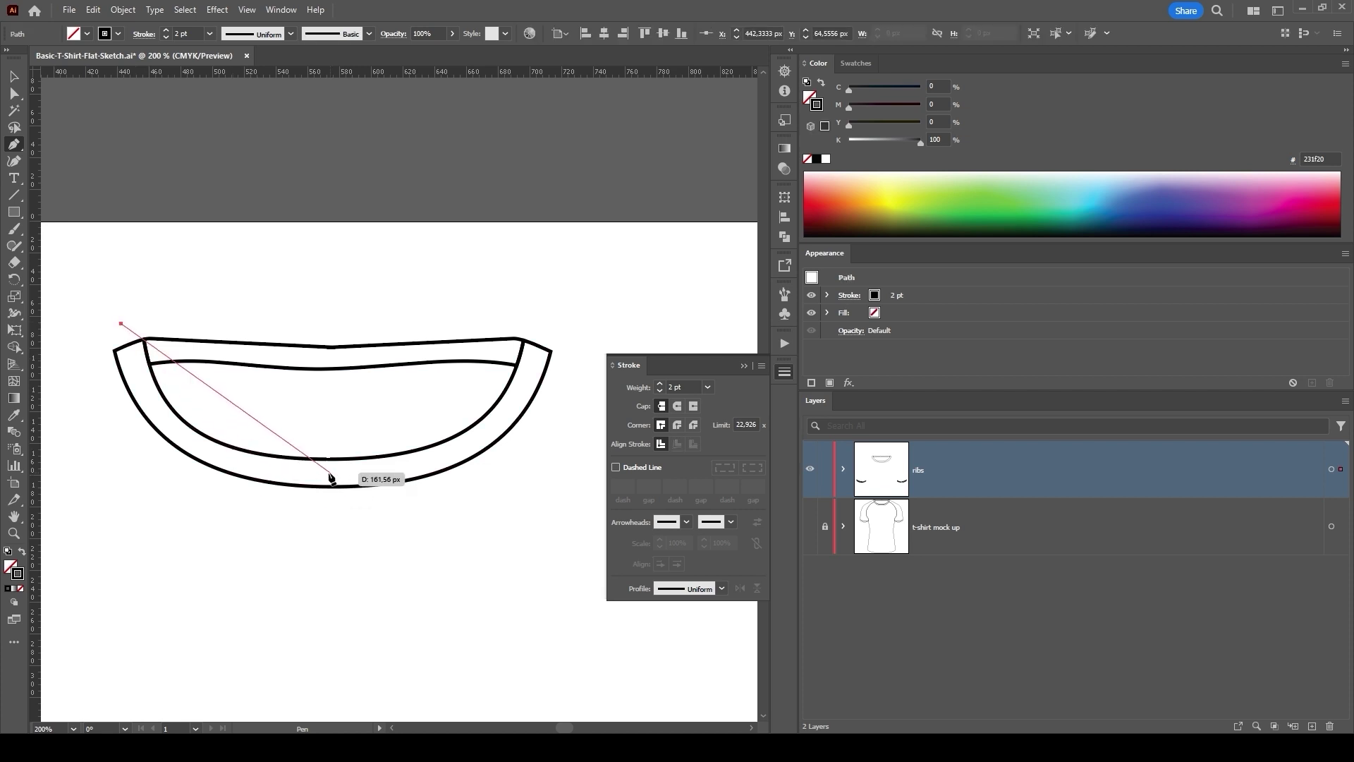
left_click_drag(325, 475, 519, 476)
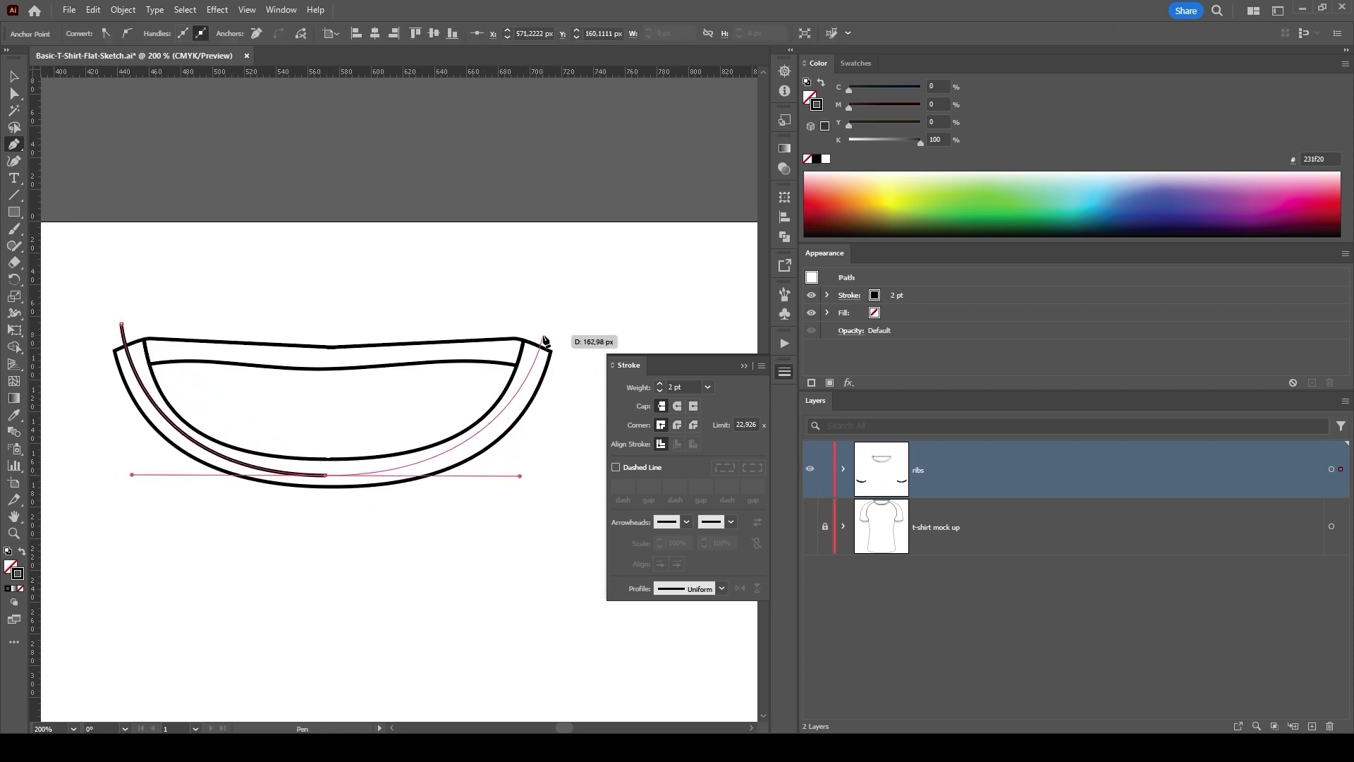
left_click_drag(543, 337, 579, 381)
left_click(616, 467)
key("v")
- Bring the collar outline to front and clip the dashed curve to it
left_click(311, 579)
left_click(349, 494)
right_click(349, 494)
left_click(534, 421)
right_click(383, 466)
left_click(423, 309)
left_click(325, 528)
- Draw a second curve across the collar top and make it dashed at 14 pt
key("p")
left_click(98, 358)
left_click(227, 349)
left_click(299, 359)
left_click_drag(402, 354, 421, 359)
left_click(575, 373)
left_click(14, 78)
left_click(617, 466)
left_click(659, 384)
- Bring the collar outline to front, clip the new dashes to it, and show the mock up layer again
left_click(358, 372)
right_click(370, 372)
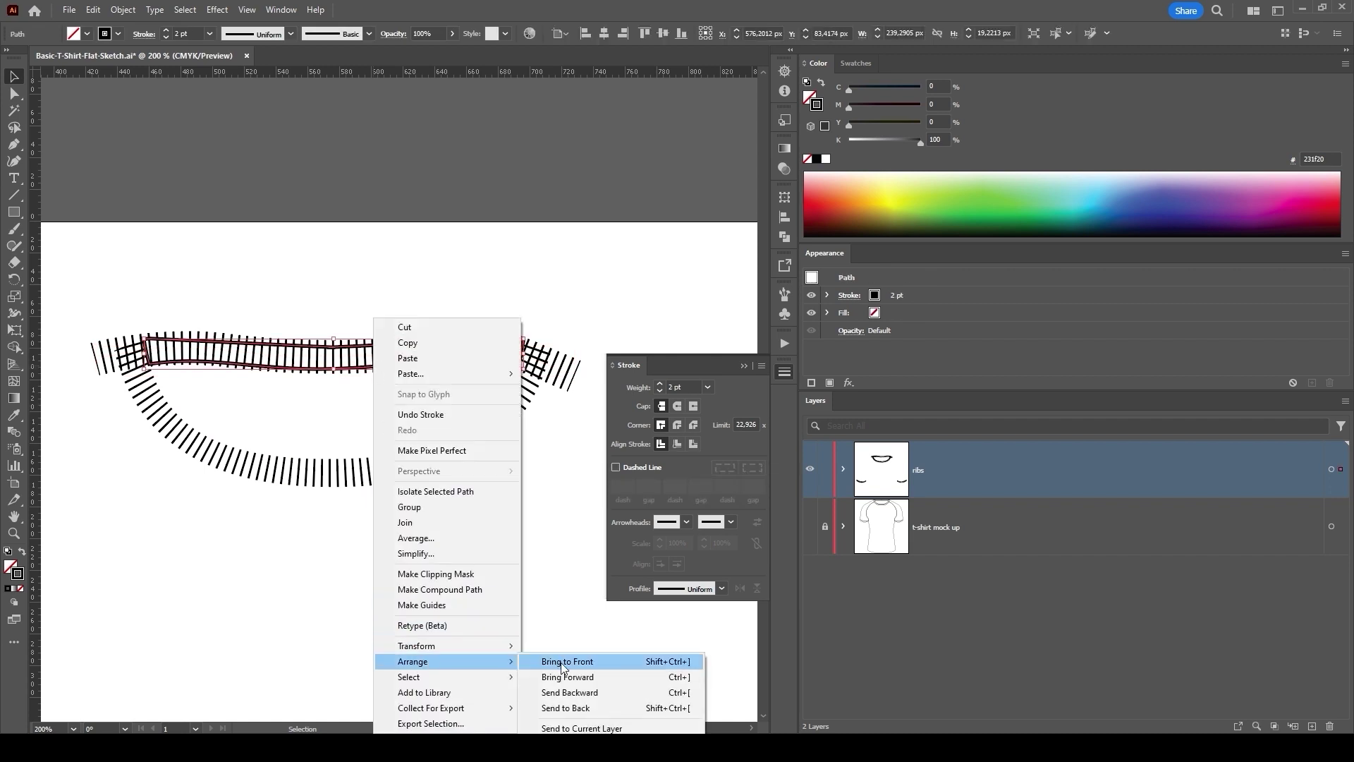
left_click(635, 657)
key("ctrl+a")
right_click(334, 402)
left_click(402, 565)
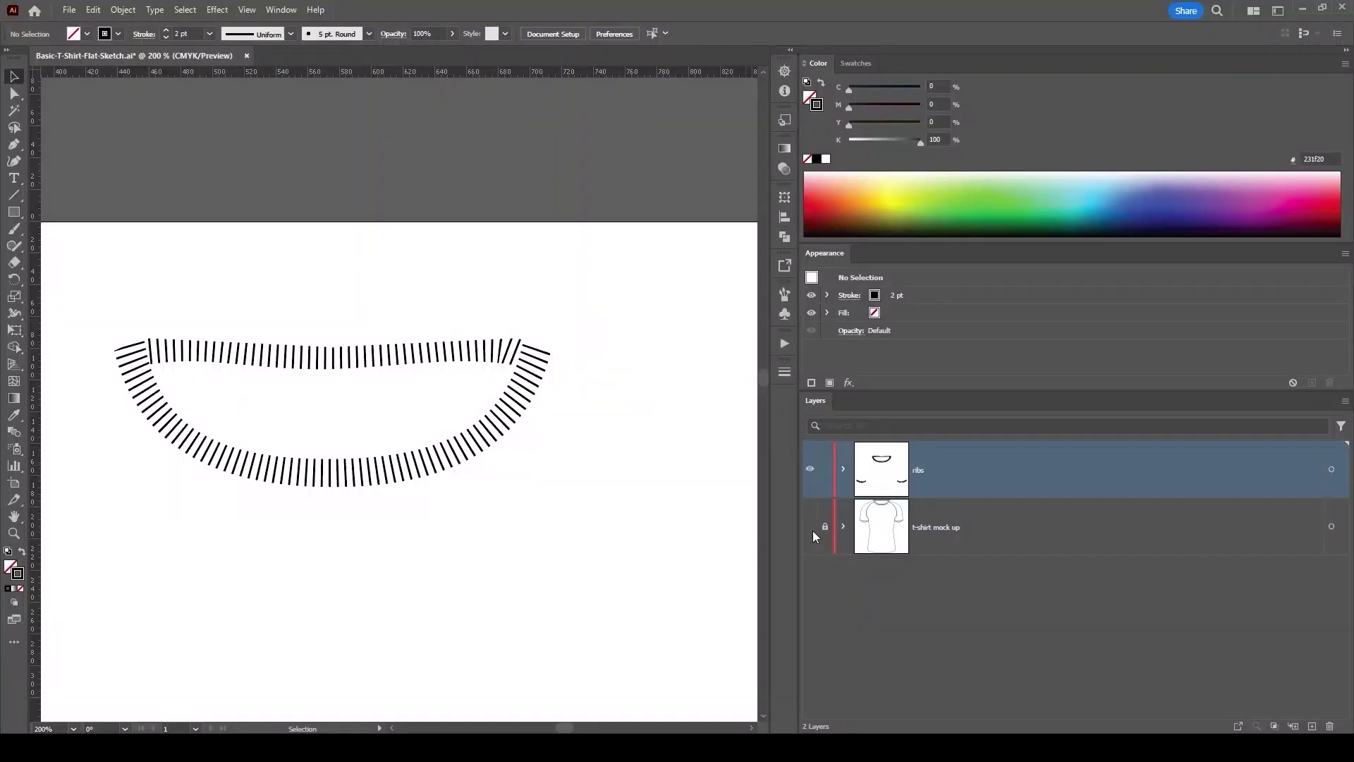
left_click(811, 526)
- Select the shirt body and every piece with the same appearance via Select > Same
key("ctrl+minus")
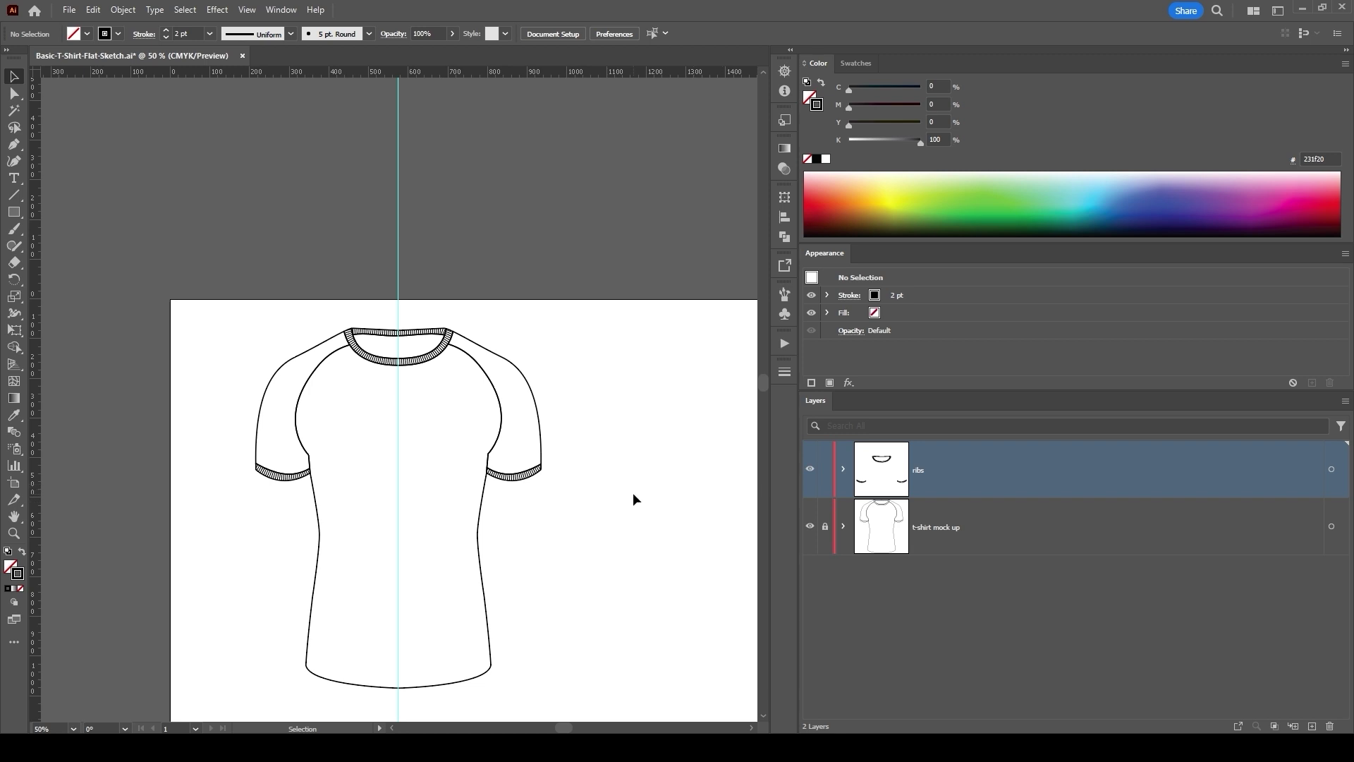
left_click(481, 543)
left_click(186, 9)
mouse_move(265, 143)
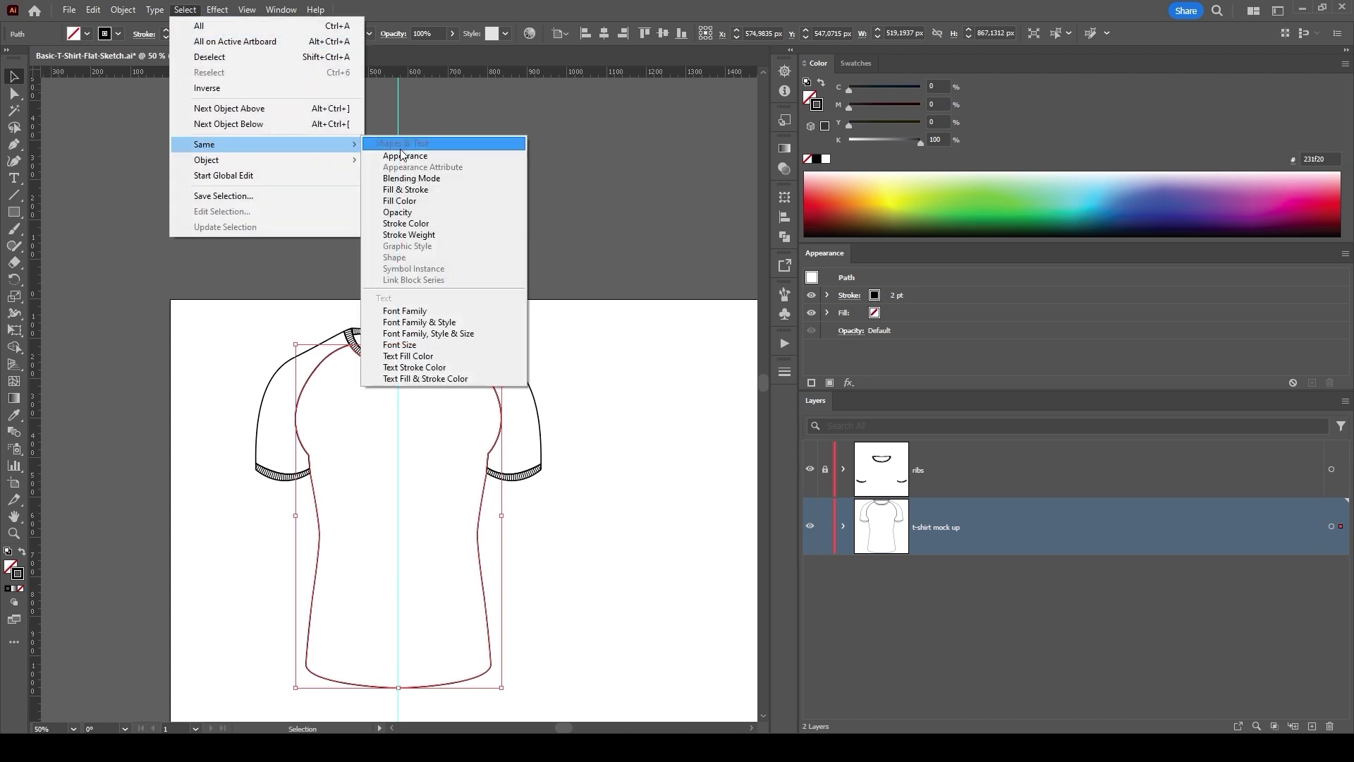
left_click(407, 166)
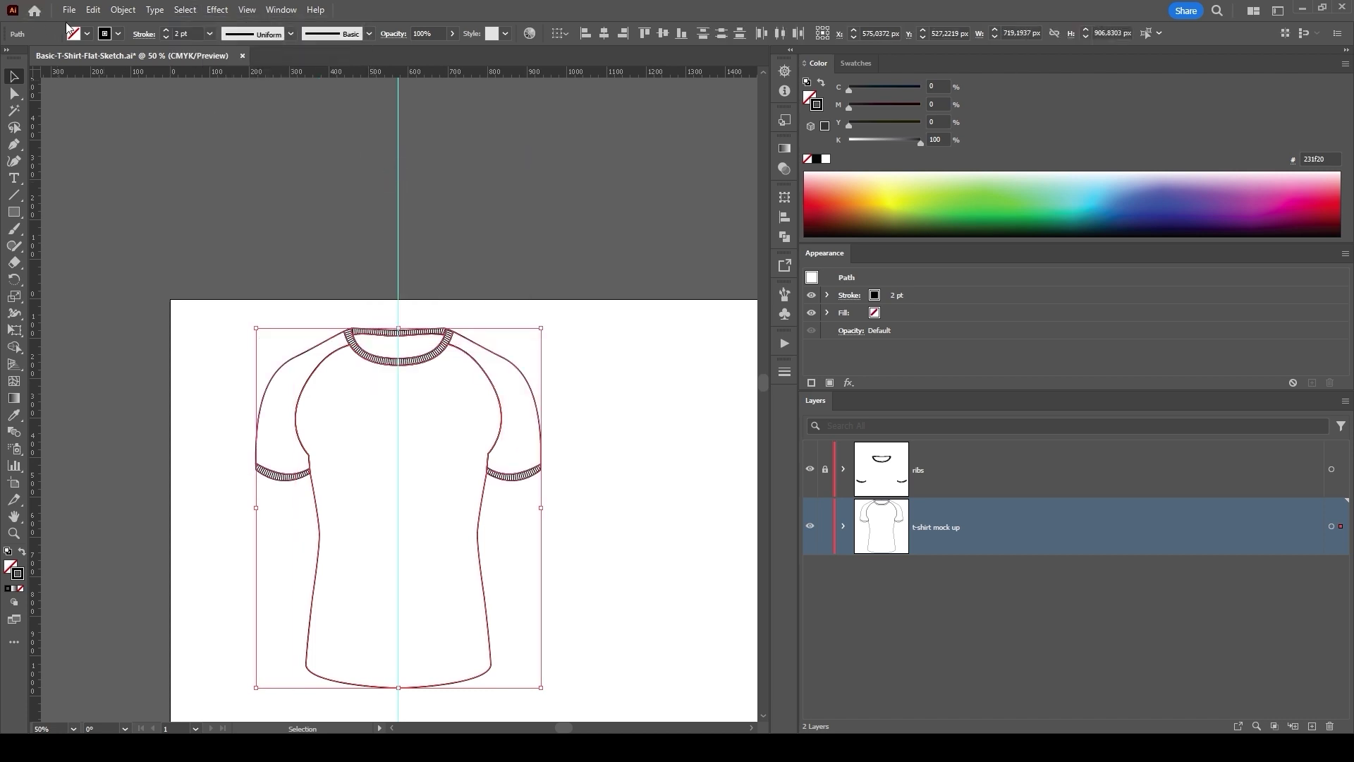
- Fill the selected shirt pieces light blue, deselect, and lock the t-shirt mock up layer
left_click(894, 313)
left_click(831, 347)
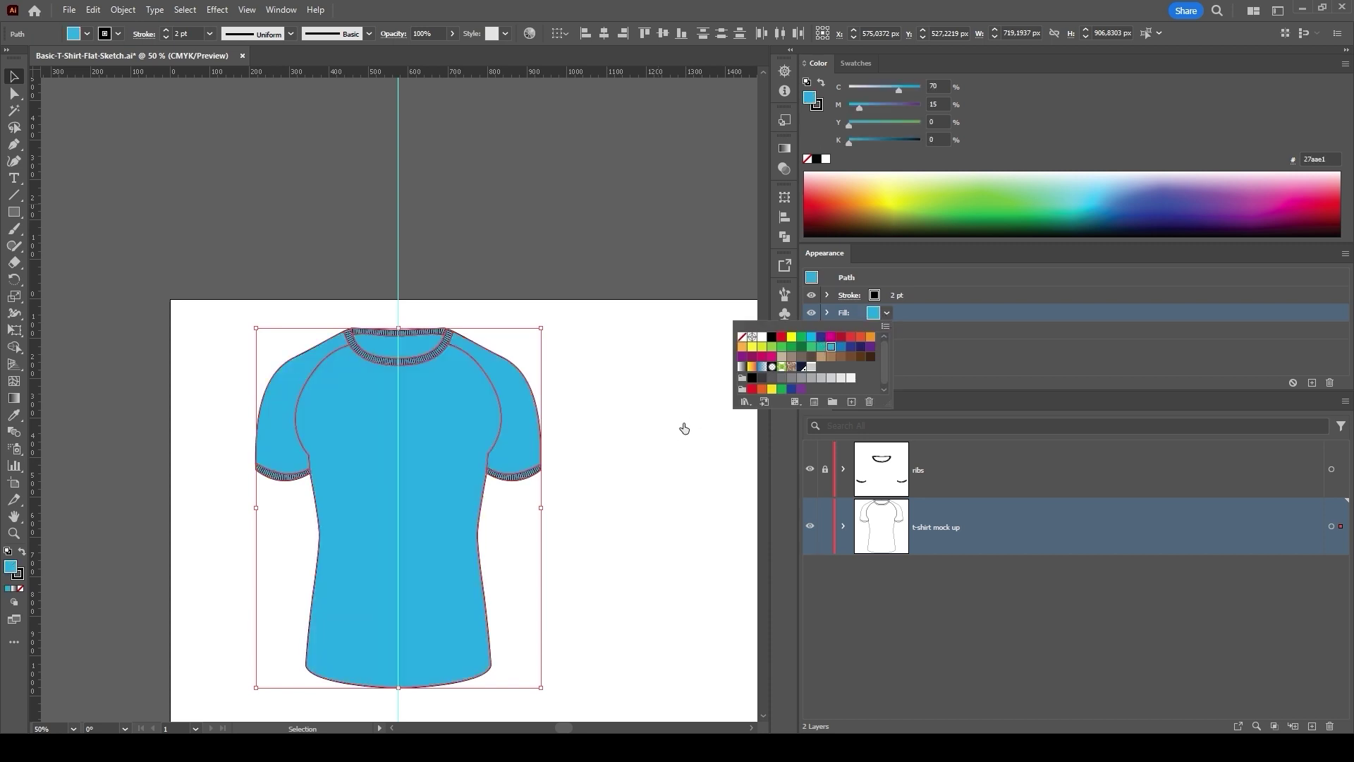
left_click(650, 411)
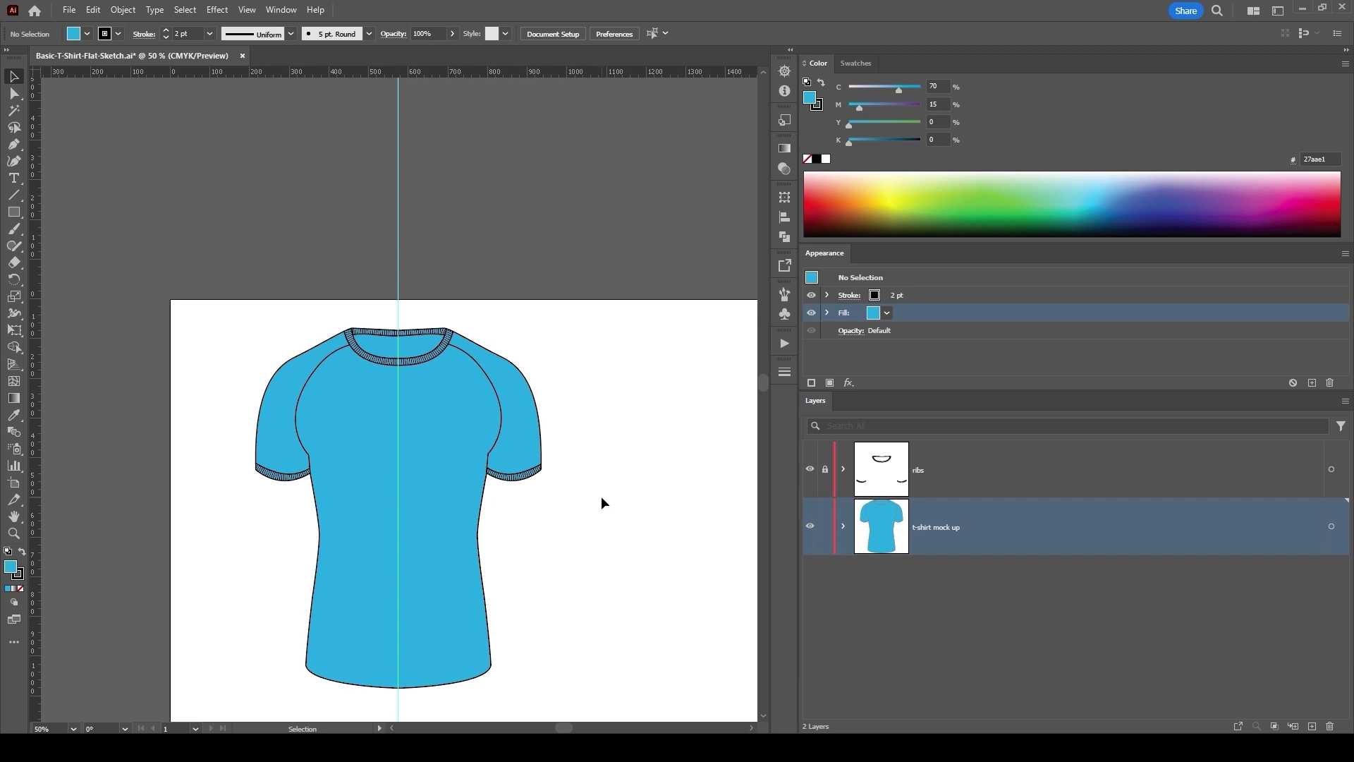
left_click(827, 526)
- Add a new layer above ribs named shades and zoom in on the shirt
left_click_drag(692, 541, 498, 504)
left_click(878, 469)
key("ctrl+l")
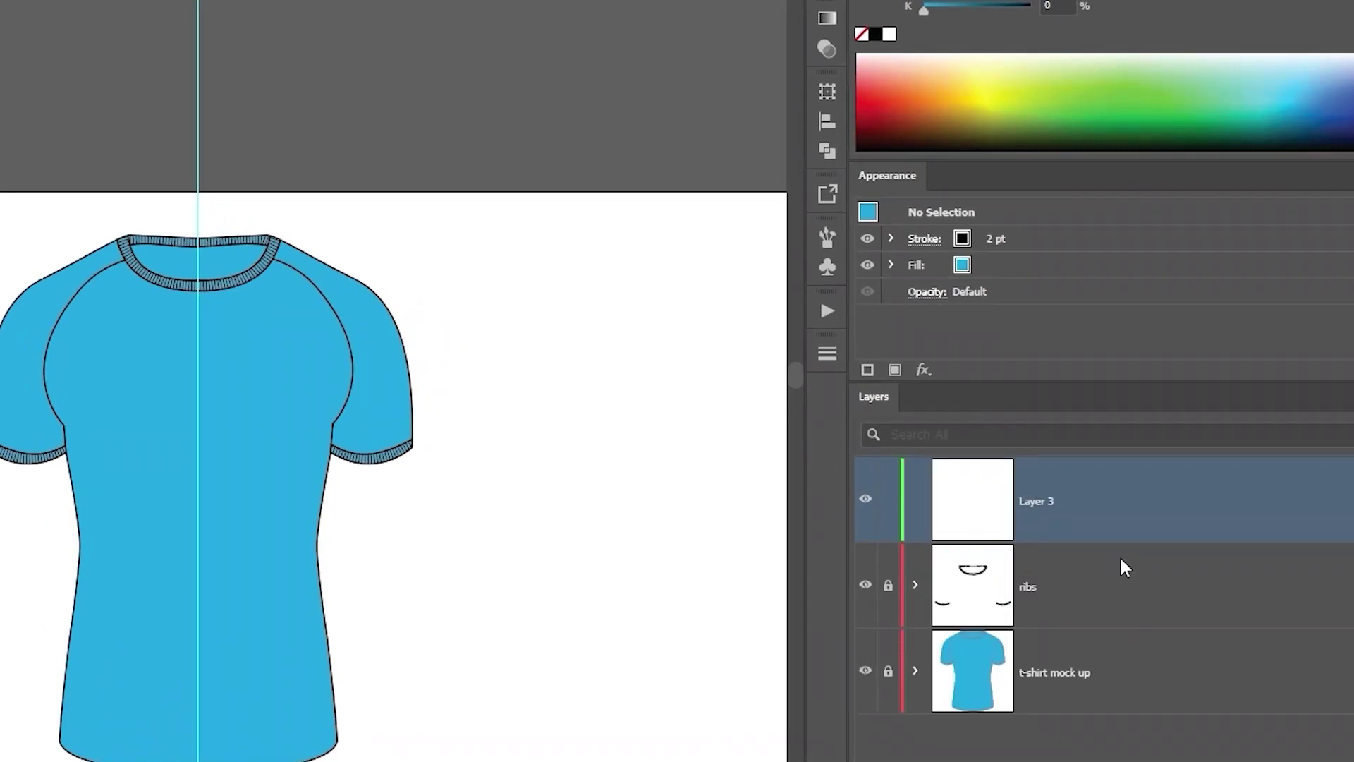
double_click(1042, 500)
type("shades")
key("Return")
key("z")
left_click(370, 419)
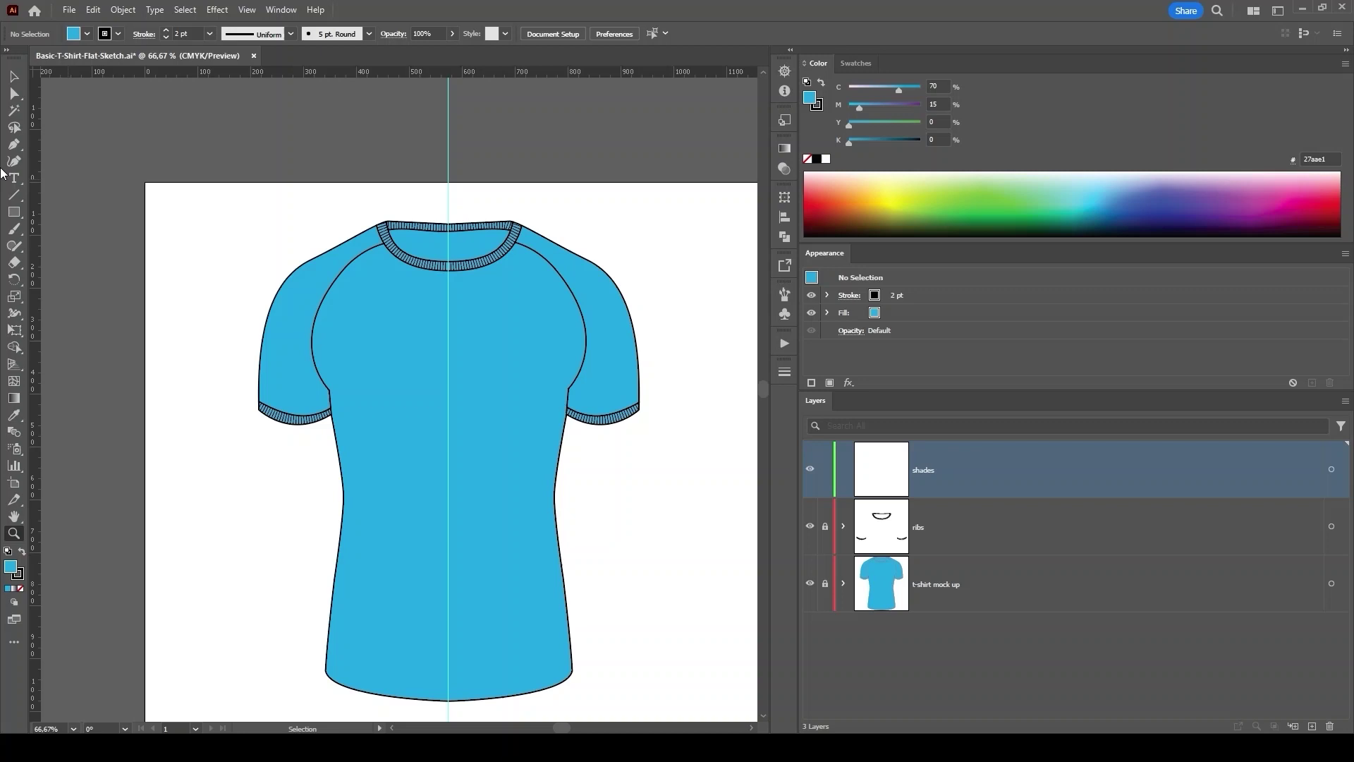
- With black fill and no stroke, Pen-draw the shade shape down the left side and along the hem
left_click(14, 143)
left_click(886, 295)
left_click(744, 320)
left_click(885, 314)
left_click(771, 336)
left_click(328, 389)
left_click(342, 468)
left_click_drag(346, 492, 331, 604)
left_click(328, 610)
left_click_drag(329, 656, 356, 688)
mouse_move(466, 704)
left_mouse_down()
mouse_move(360, 680)
mouse_move(409, 619)
left_mouse_up()
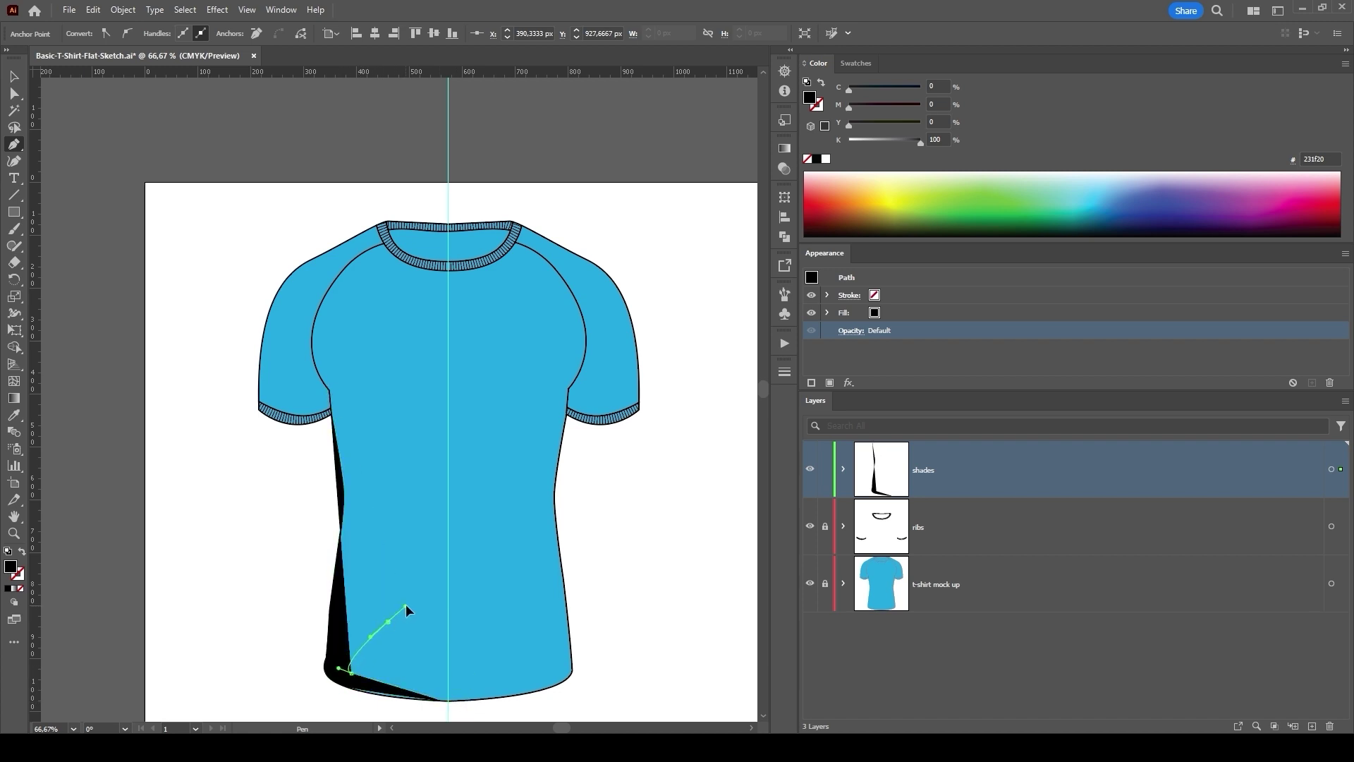
- Close the shade diagonally across the torso and add a thin shade along the sleeve seam
left_click(387, 621)
left_click_drag(377, 571, 423, 538)
left_click_drag(526, 444, 529, 454)
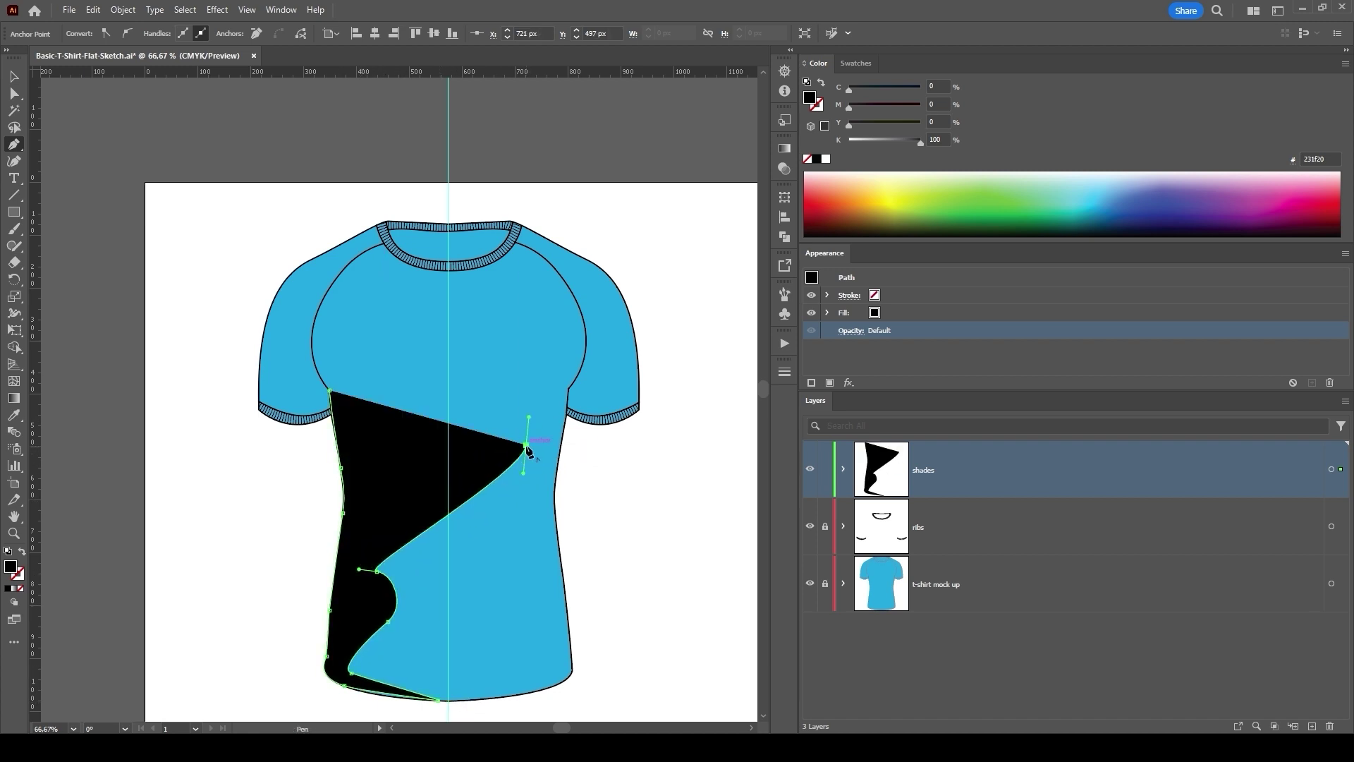
left_click(526, 445)
left_click_drag(395, 514, 355, 527)
left_click_drag(356, 436, 389, 433)
left_click(438, 413)
left_click(329, 389)
left_click(321, 273)
left_click_drag(318, 341, 315, 319)
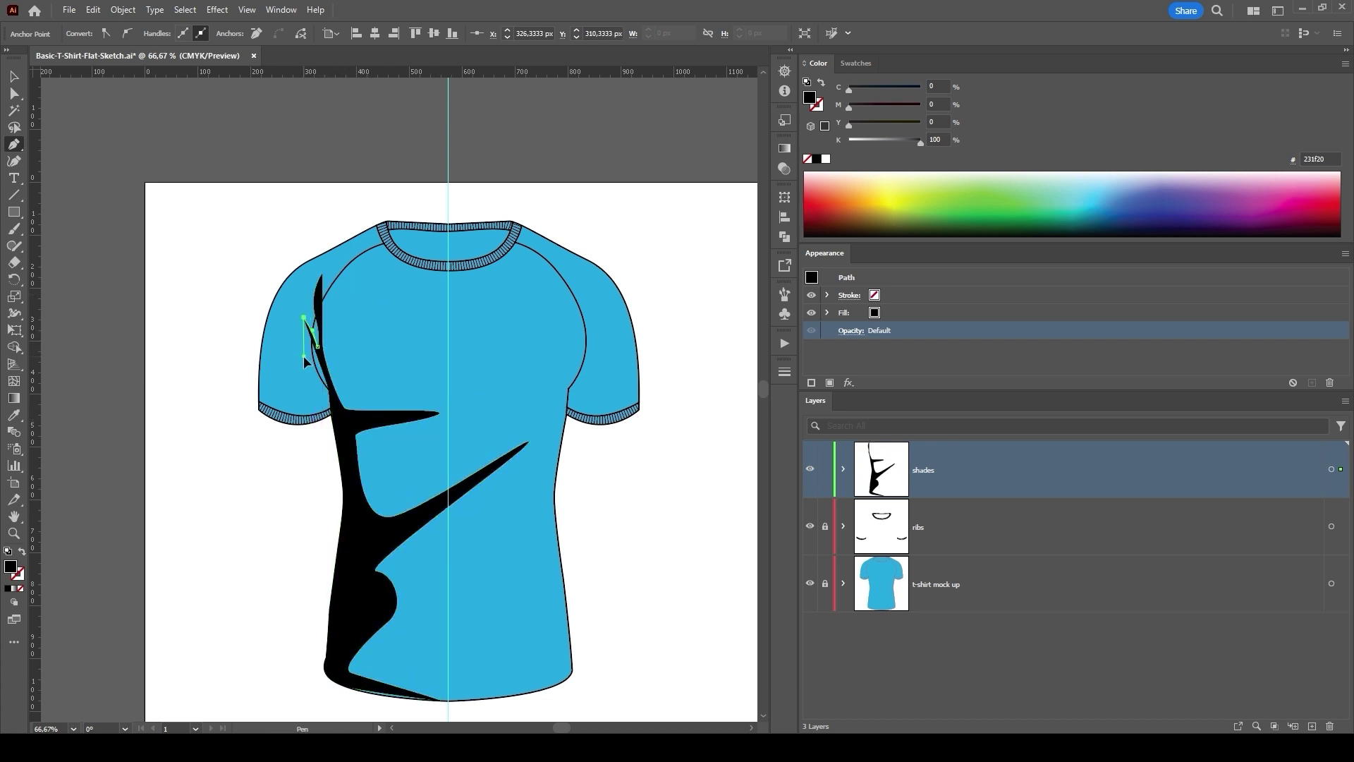
left_click(328, 384)
- Set the shade shapes to 10% opacity in Darken blend mode
left_click(14, 77)
left_click(852, 331)
type("10")
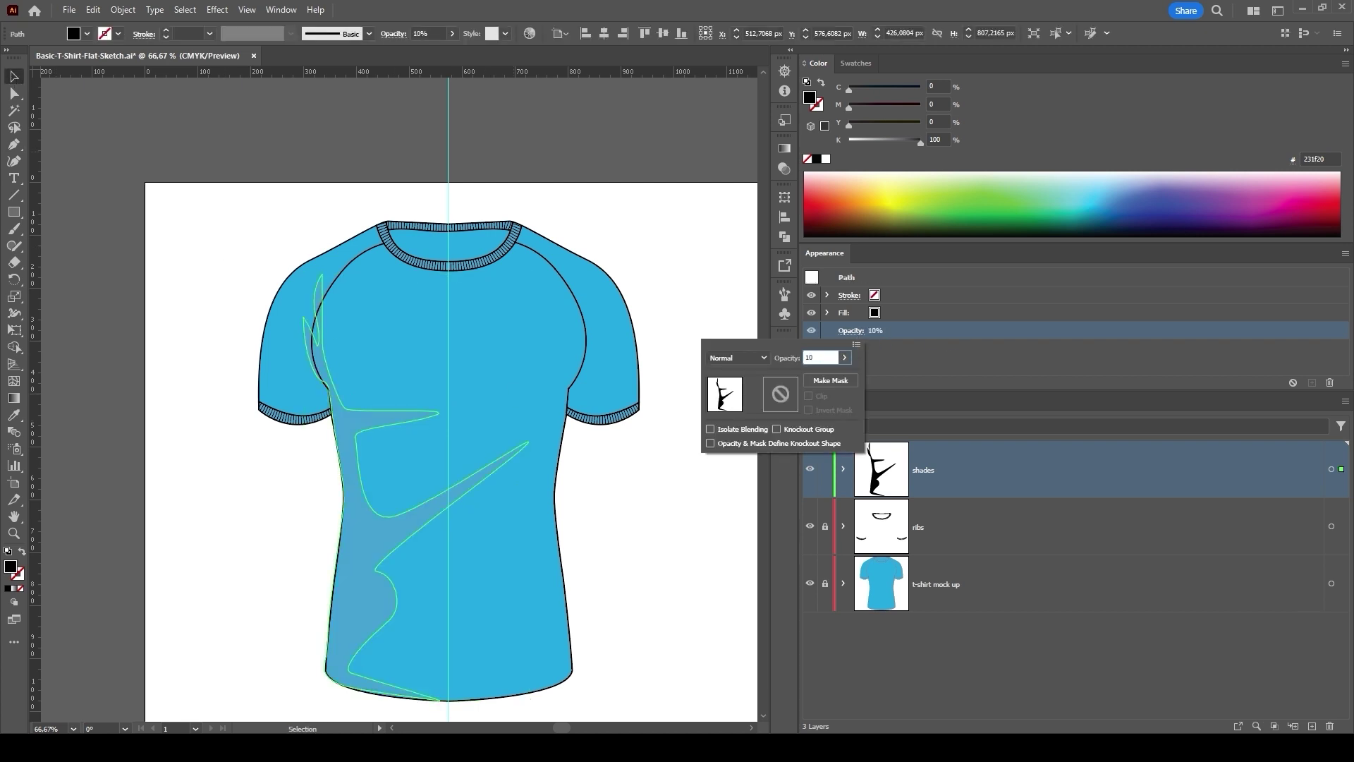
key("Return")
left_click(851, 332)
left_click(744, 357)
left_click(734, 391)
left_click(625, 533)
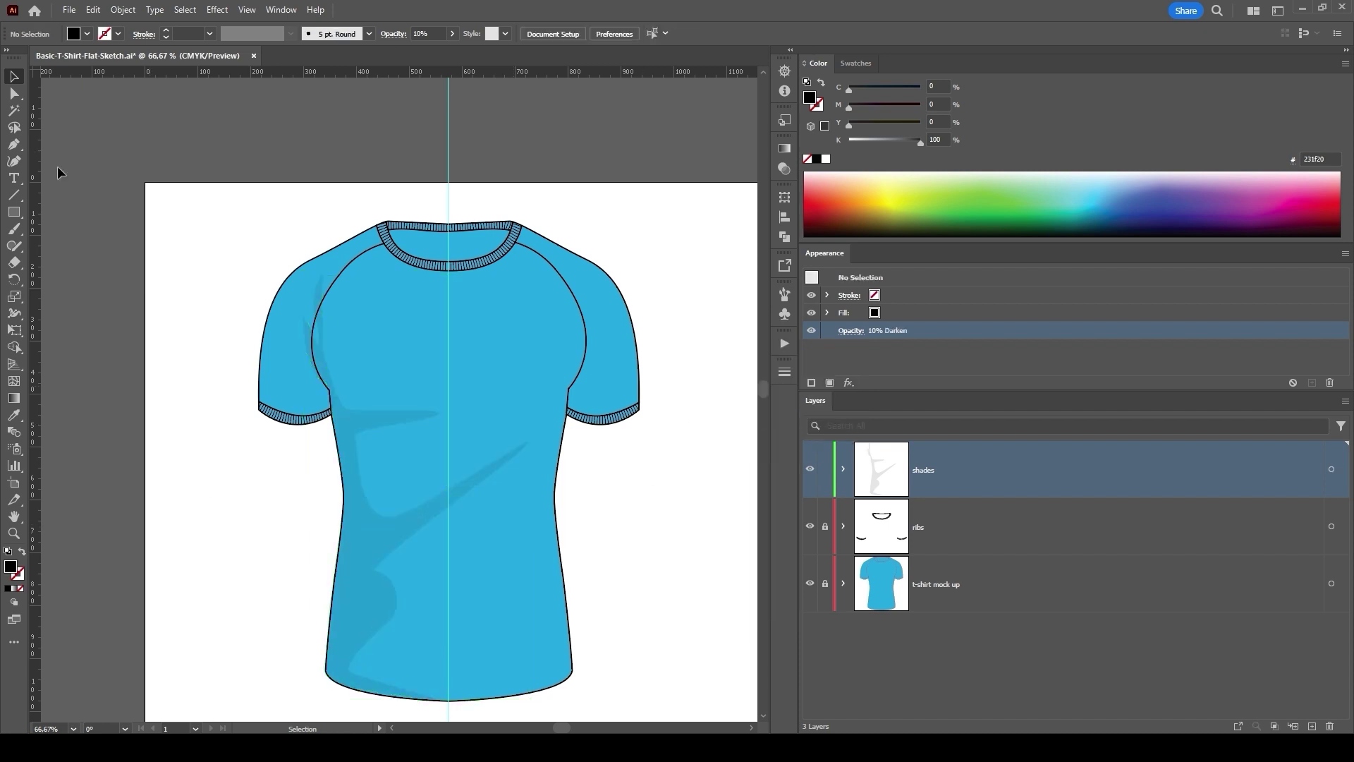
- Refine the shade shape by nudging individual anchors with Direct Selection
key("a")
left_click(472, 495)
left_click_drag(399, 521, 411, 529)
left_click(154, 326)
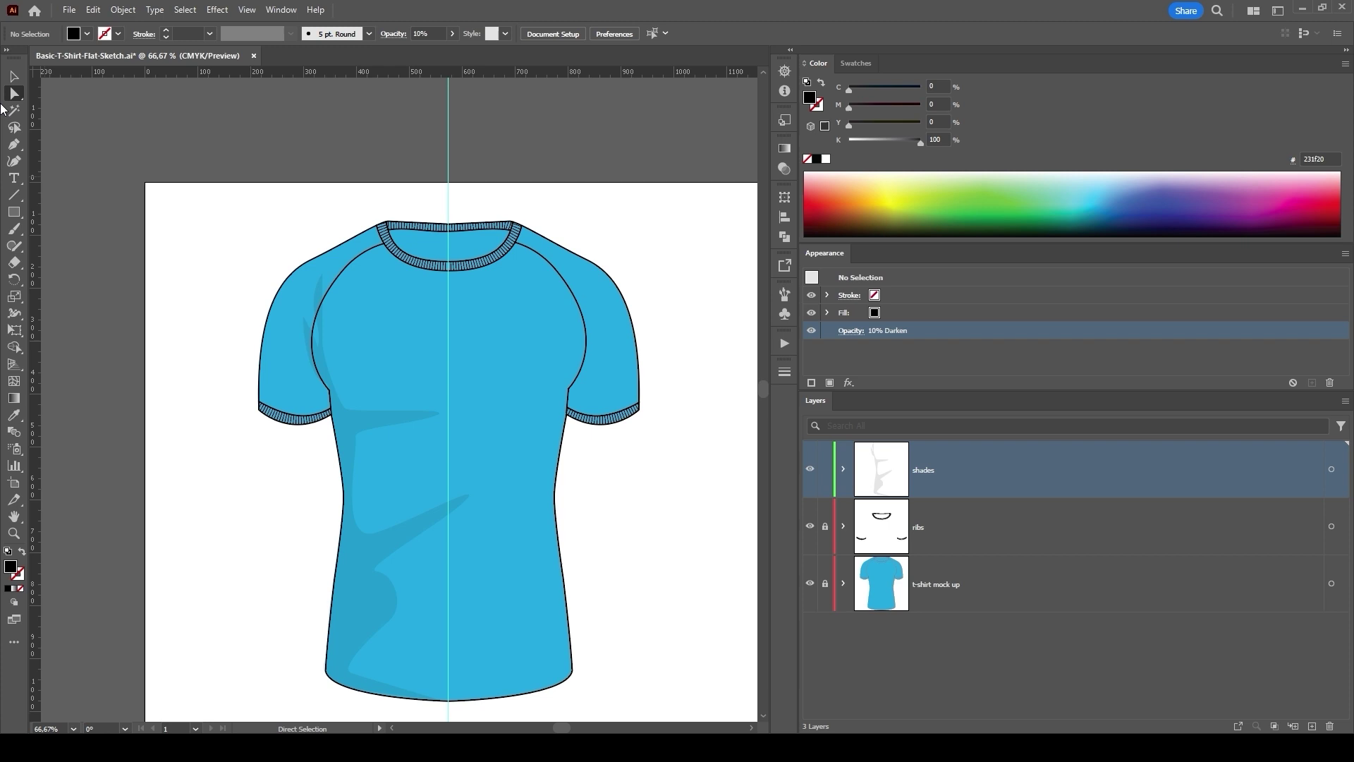
mouse_move(394, 592)
left_mouse_down()
mouse_move(381, 614)
mouse_move(372, 558)
left_mouse_up()
left_click(195, 350)
left_click_drag(468, 495, 447, 515)
left_click(89, 430)
left_click(199, 519)
left_click(364, 431)
left_click(239, 539)
- Paste a copy of the shades in front, move it to the right half and reflect it horizontally
left_click(12, 74)
left_click(352, 434)
left_click(93, 10)
left_click(94, 9)
left_click(131, 108)
left_click_drag(387, 367, 561, 425)
left_click(123, 10)
left_click(403, 77)
left_click(683, 463)
left_click(690, 519)
- Lock the shades layer and add a new layer below it
left_click(827, 474)
key("ctrl+l")
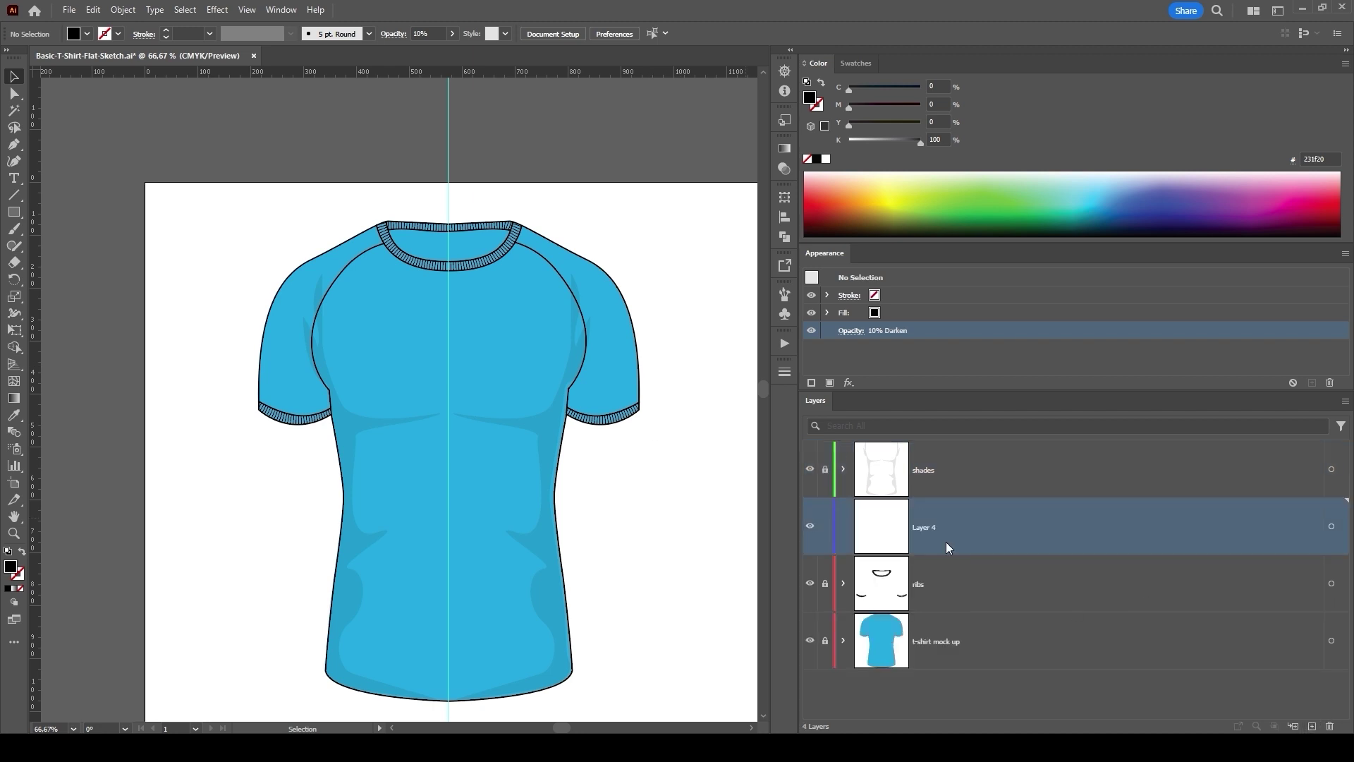
- Zoom to 150% on the chest and start renaming Layer 4 to artwork / print / embroidery
left_click(14, 533)
left_click(490, 378)
left_click(293, 343)
left_click_drag(538, 413, 489, 397)
double_click(926, 527)
type("artwork / print / embroid")
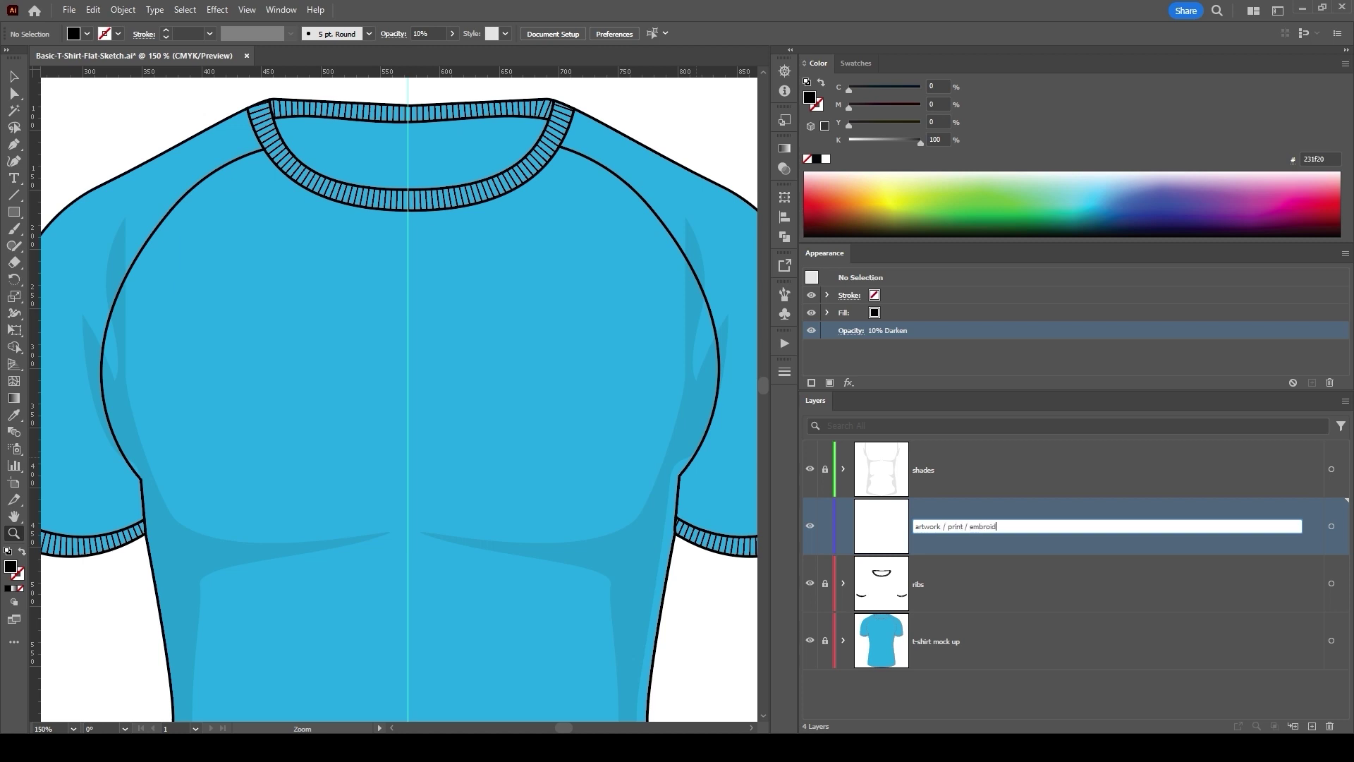
- Place a text object on the chest reading RIBLESGRAPHICS
left_click(13, 78)
left_click(13, 178)
left_click(273, 394)
type("r")
key("BackSpace")
key("BackSpace")
key("BackSpace")
type("RIBLESGRAPHICS")
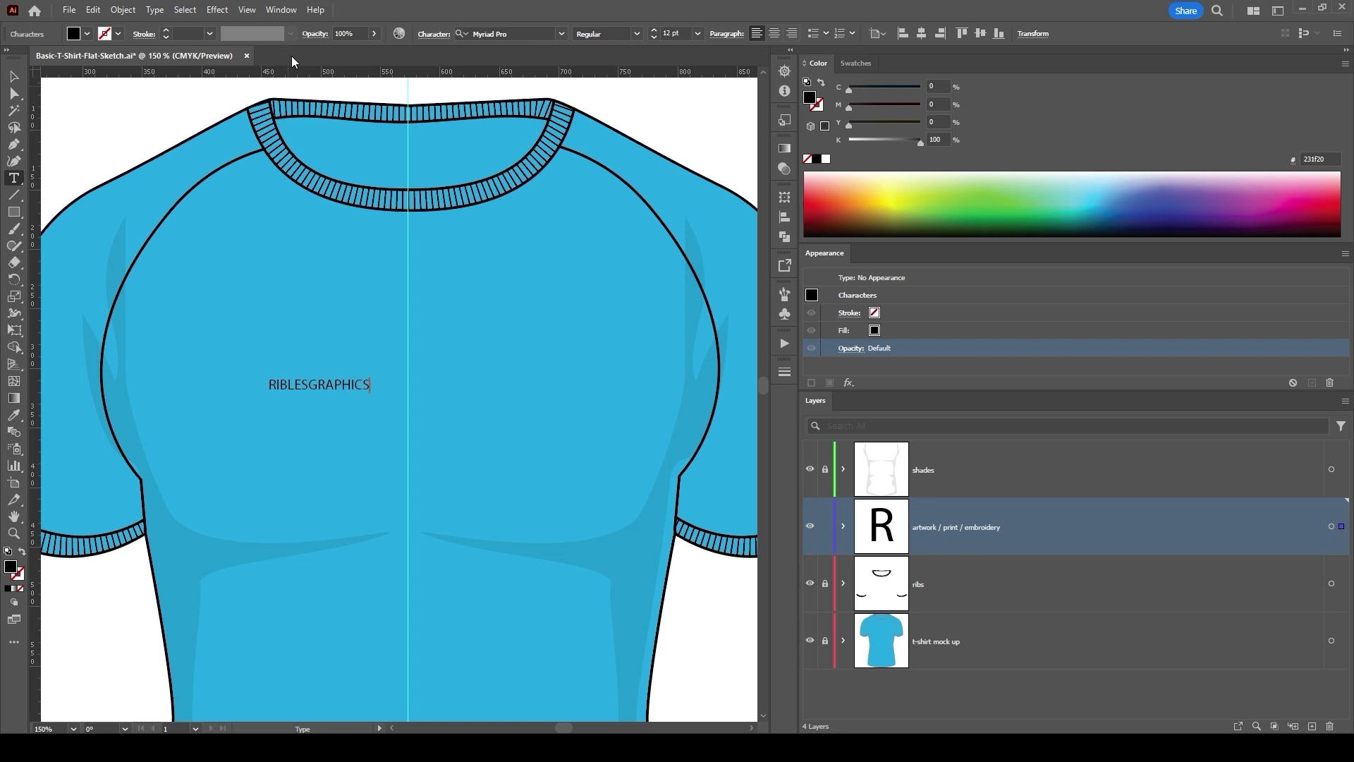
left_click(14, 76)
- Apply the KonTikiJF Aloha font, enlarge the text and centre it across the chest
left_click(563, 33)
left_click(637, 163)
left_click_drag(360, 404, 590, 455)
mouse_move(351, 400)
left_mouse_down()
mouse_move(409, 406)
mouse_move(423, 437)
mouse_move(440, 411)
left_mouse_up()
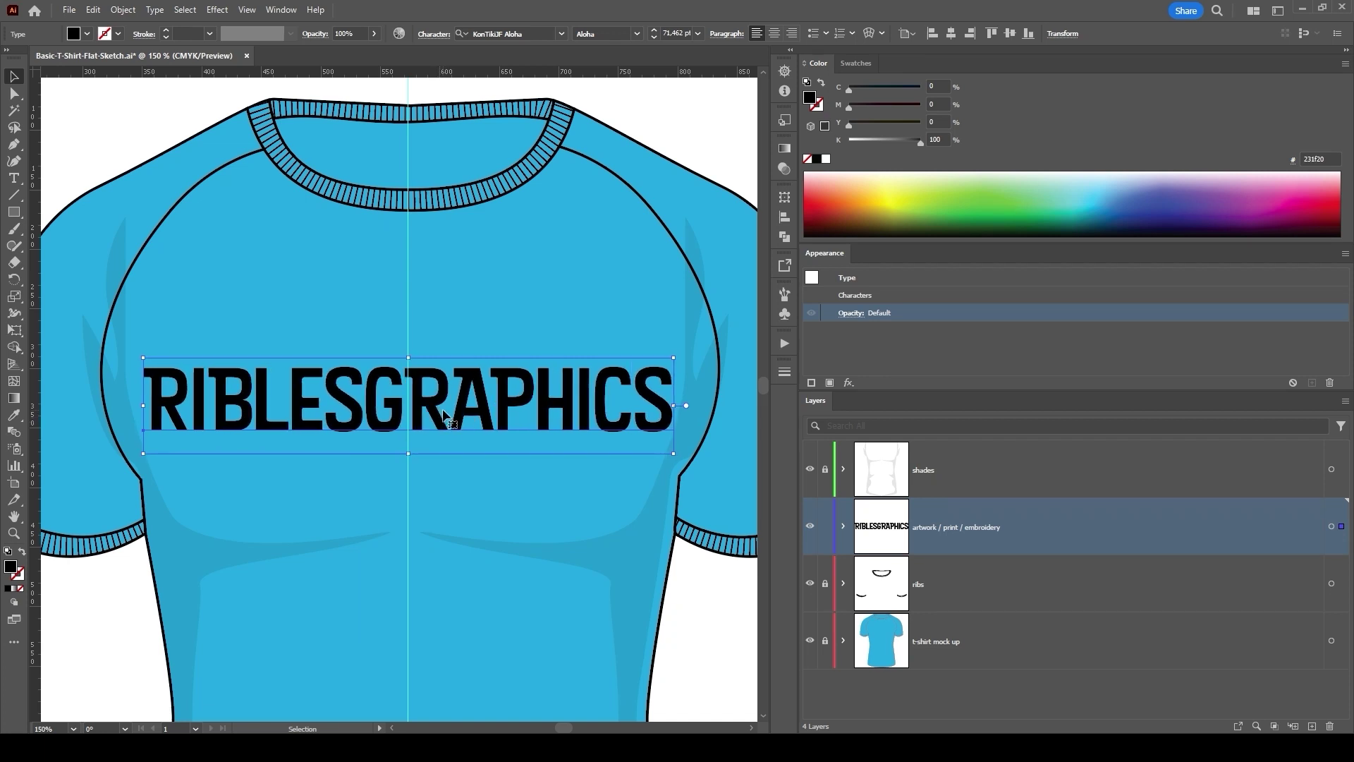
- Outline RIBLESGRAPHICS and warp it into an upward Arc with 24% bend
right_click(442, 412)
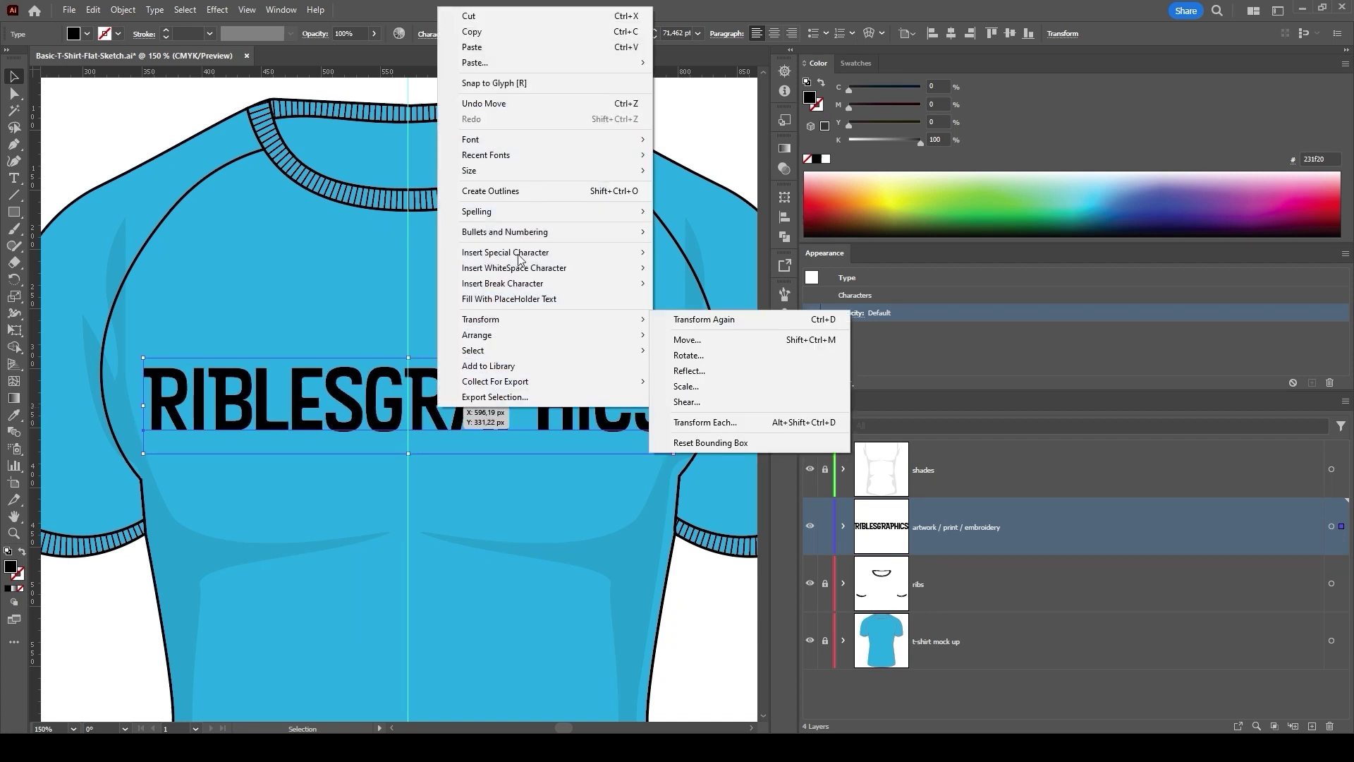
left_click(532, 192)
left_click(123, 9)
left_click(373, 460)
left_click_drag(972, 391, 957, 390)
left_click(966, 496)
- Expand the warped lettering into plain shapes and nudge it 1 px right
left_click(127, 15)
left_click(143, 190)
left_click(651, 456)
key("Right")
left_click(714, 630)
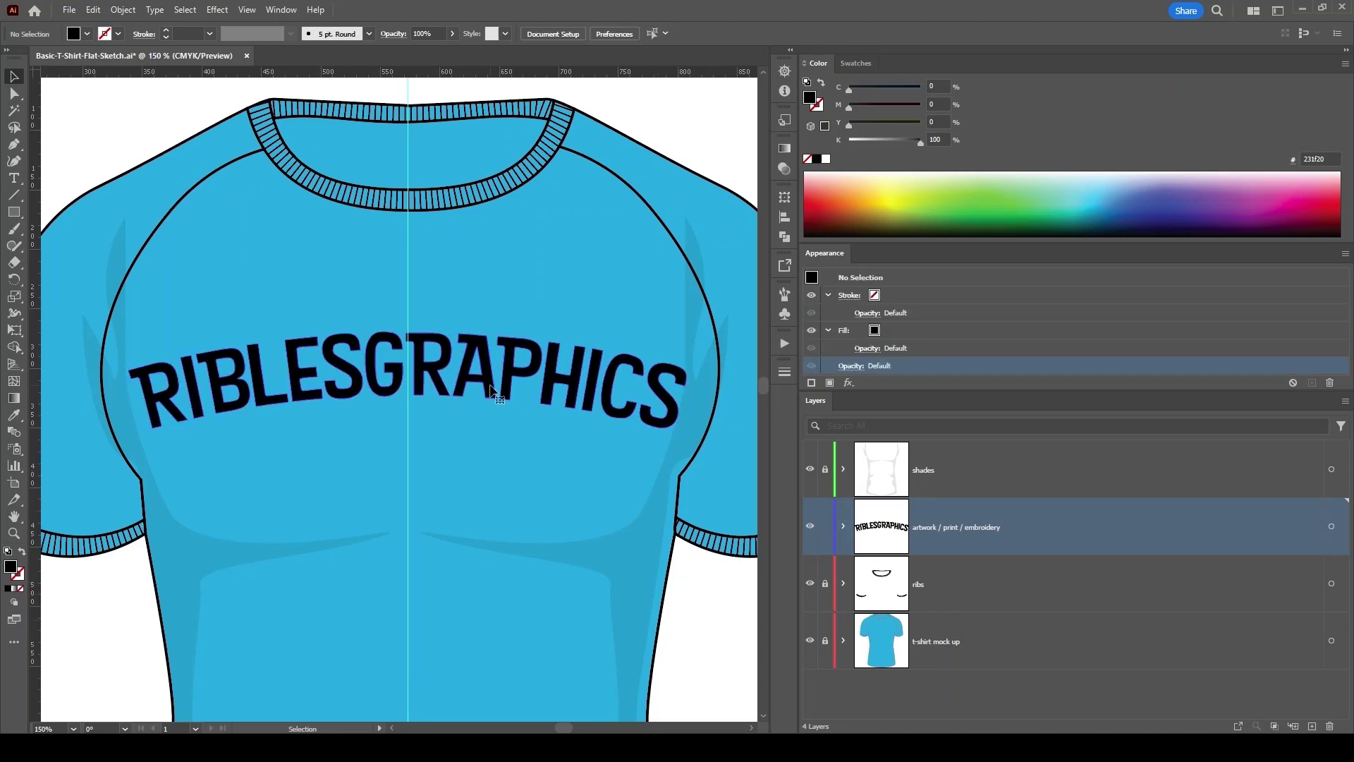
- Give the RIBLESGRAPHICS shapes a dark blue outline stroke
left_click(625, 368)
left_click(119, 34)
left_click(120, 69)
left_click(633, 228)
left_click(699, 612)
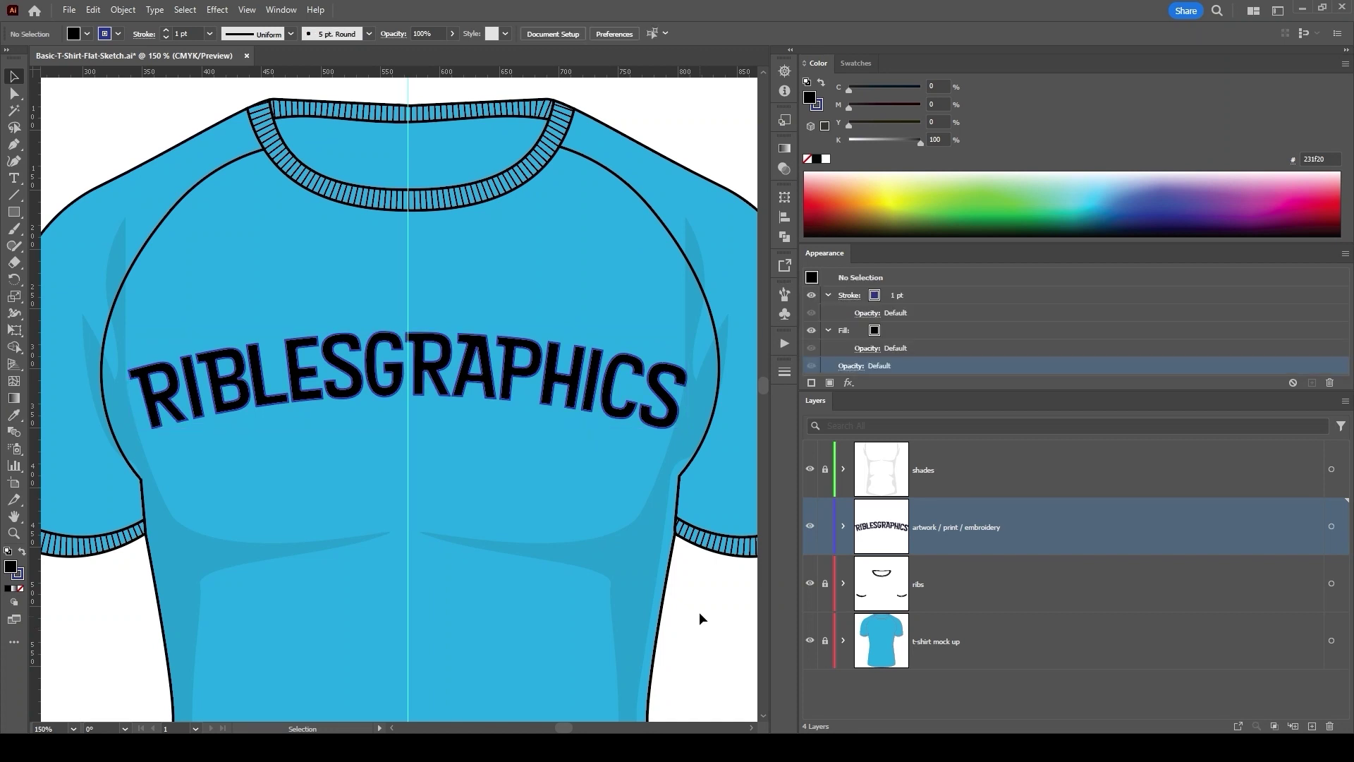